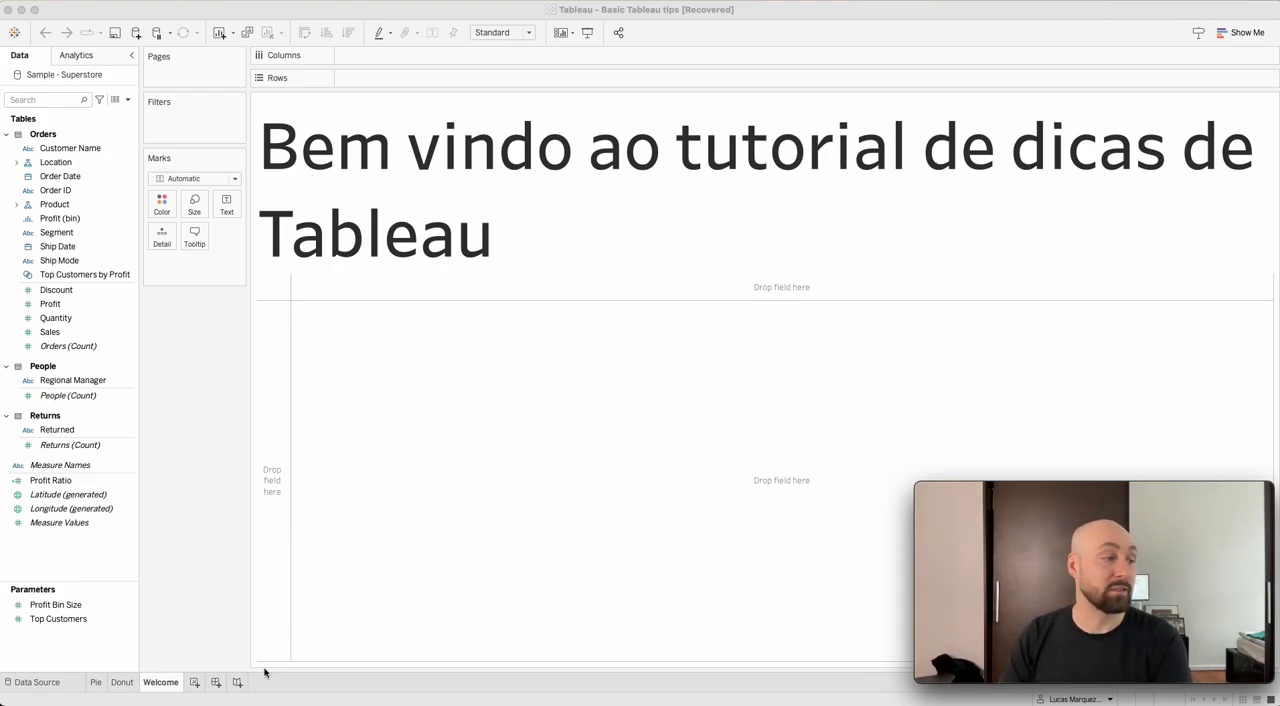
View the Pie sheet, then replace the Donut sheet's title with "Profit per segment".
left_click(96, 683)
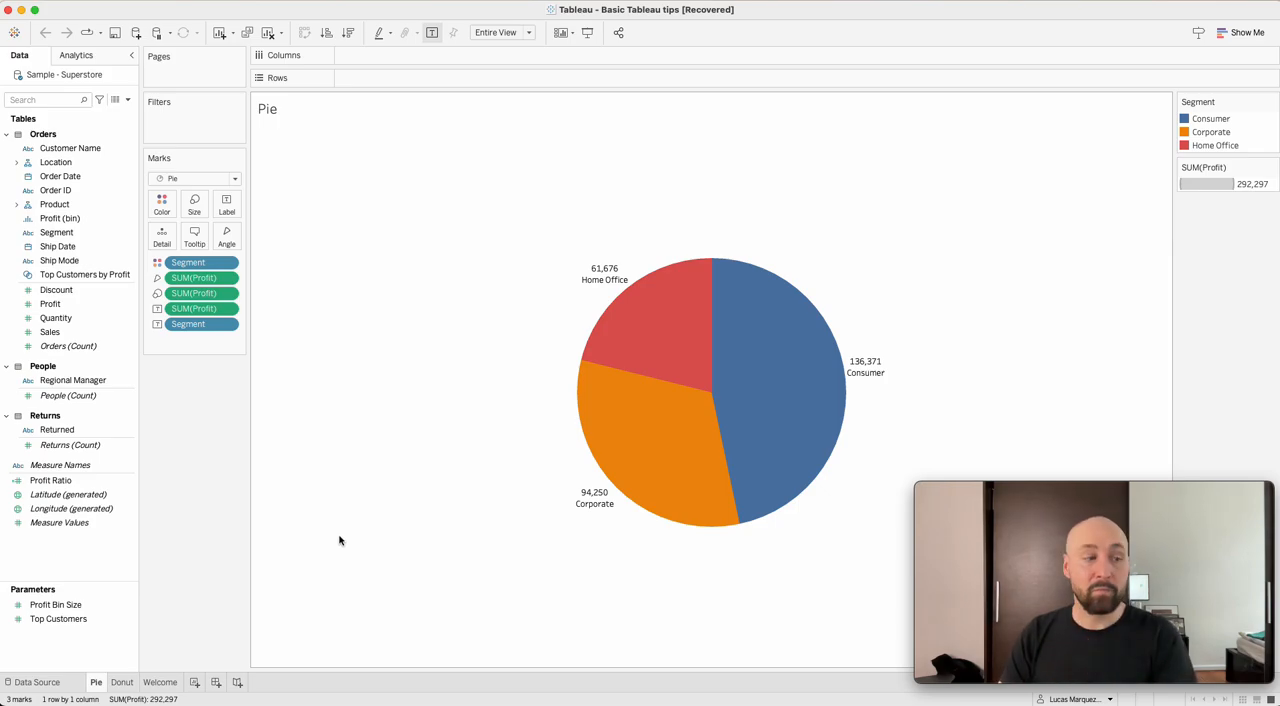
left_click(121, 683)
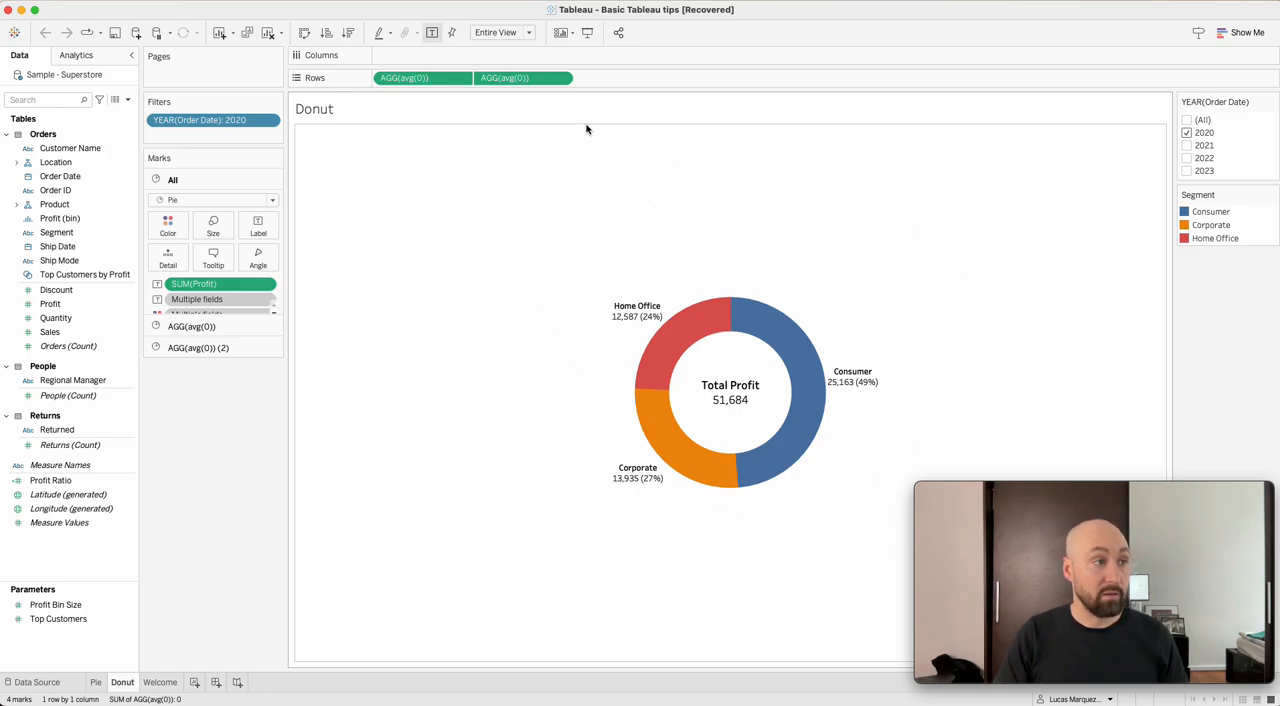
double_click(368, 113)
left_click_drag(1005, 329, 688, 260)
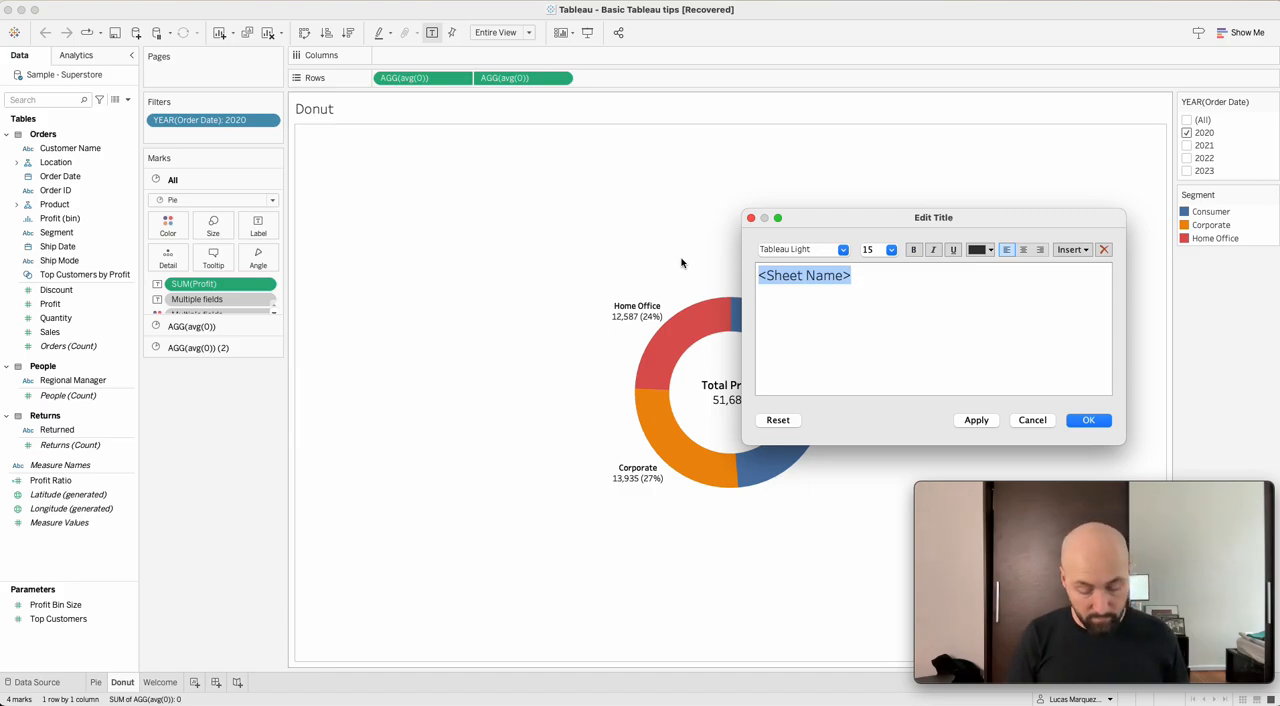
type("Profit per ")
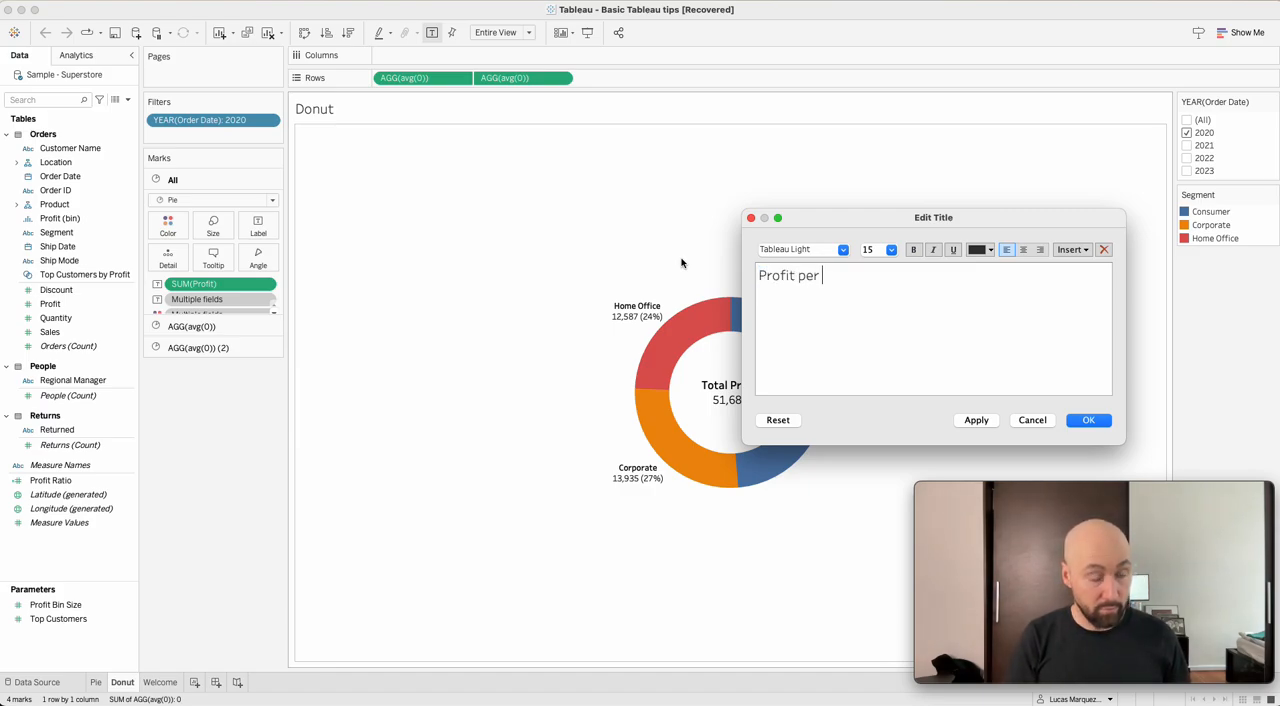
type("segment")
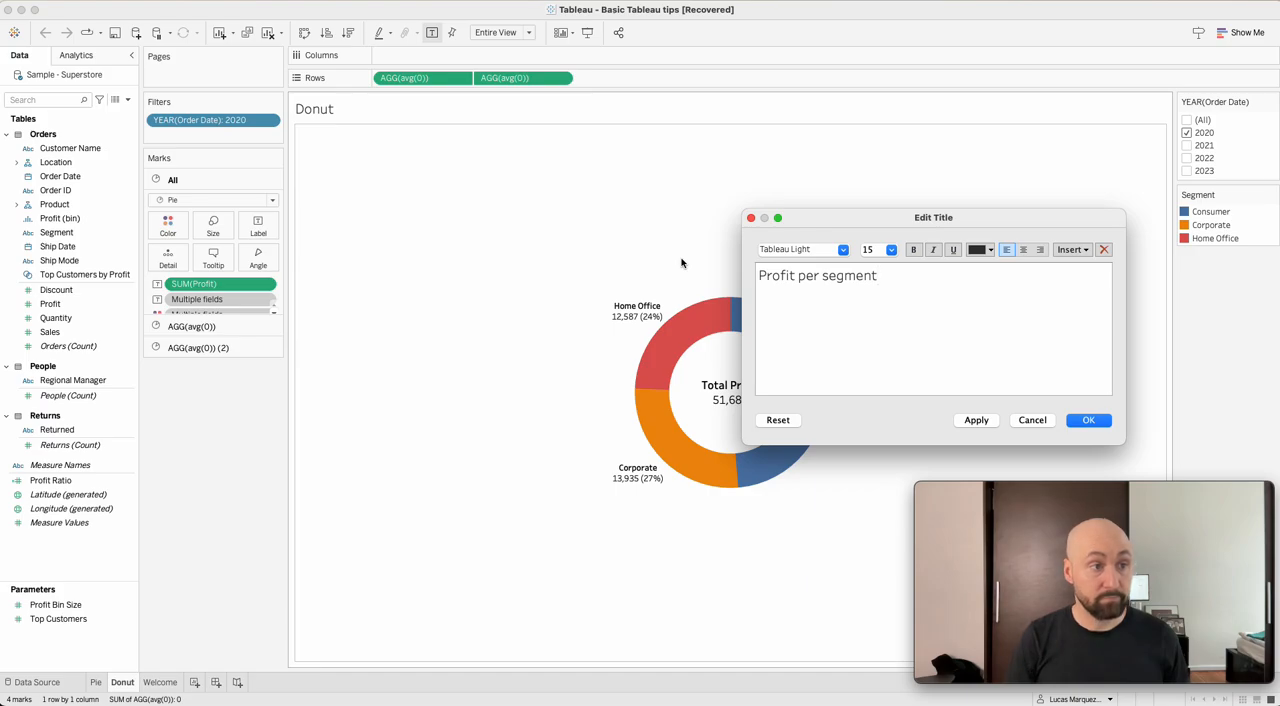
left_click(1089, 420)
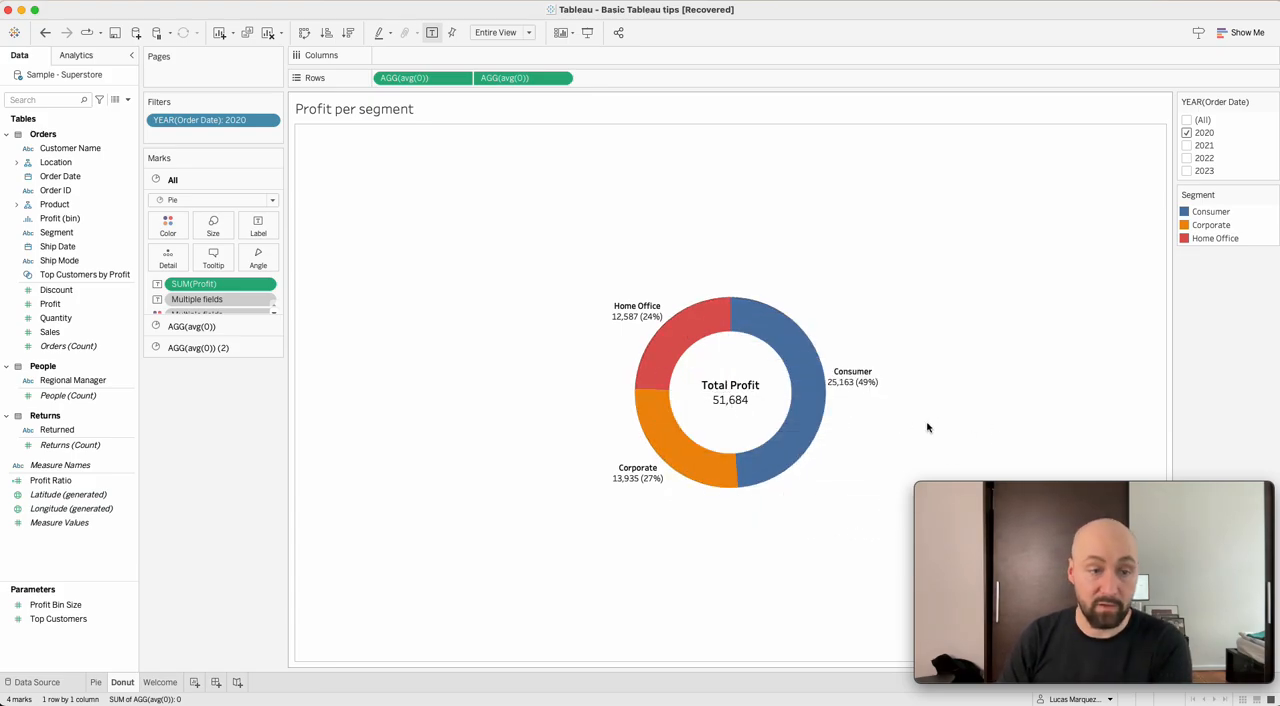
Create a new worksheet and build a bar chart of Profit by Segment.
left_click(194, 681)
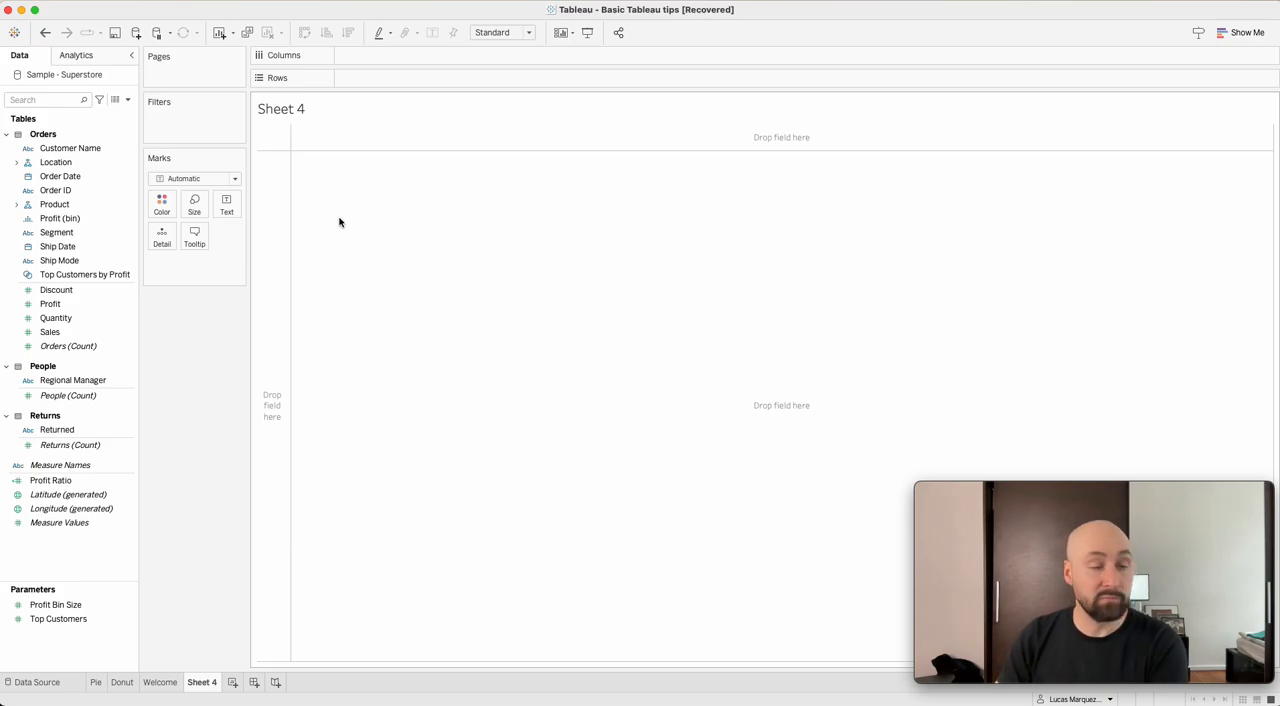
left_click(65, 218)
left_click(55, 305)
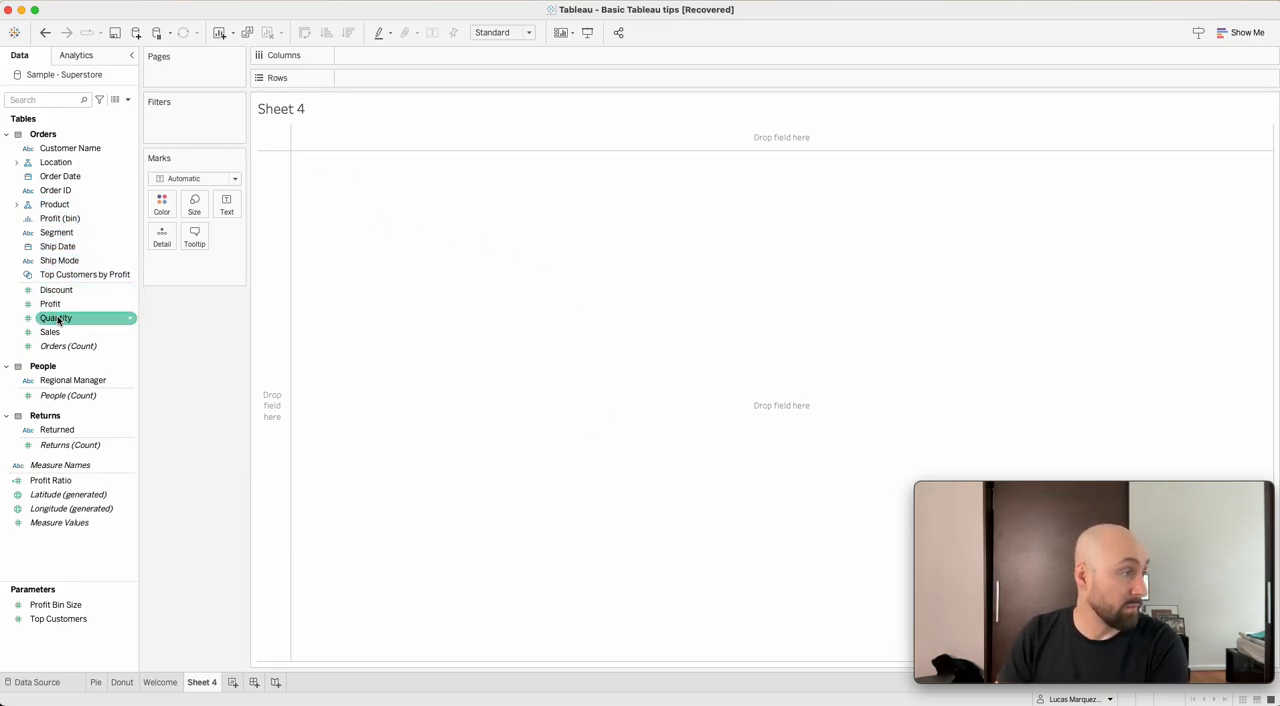
double_click(60, 306)
left_click(70, 232)
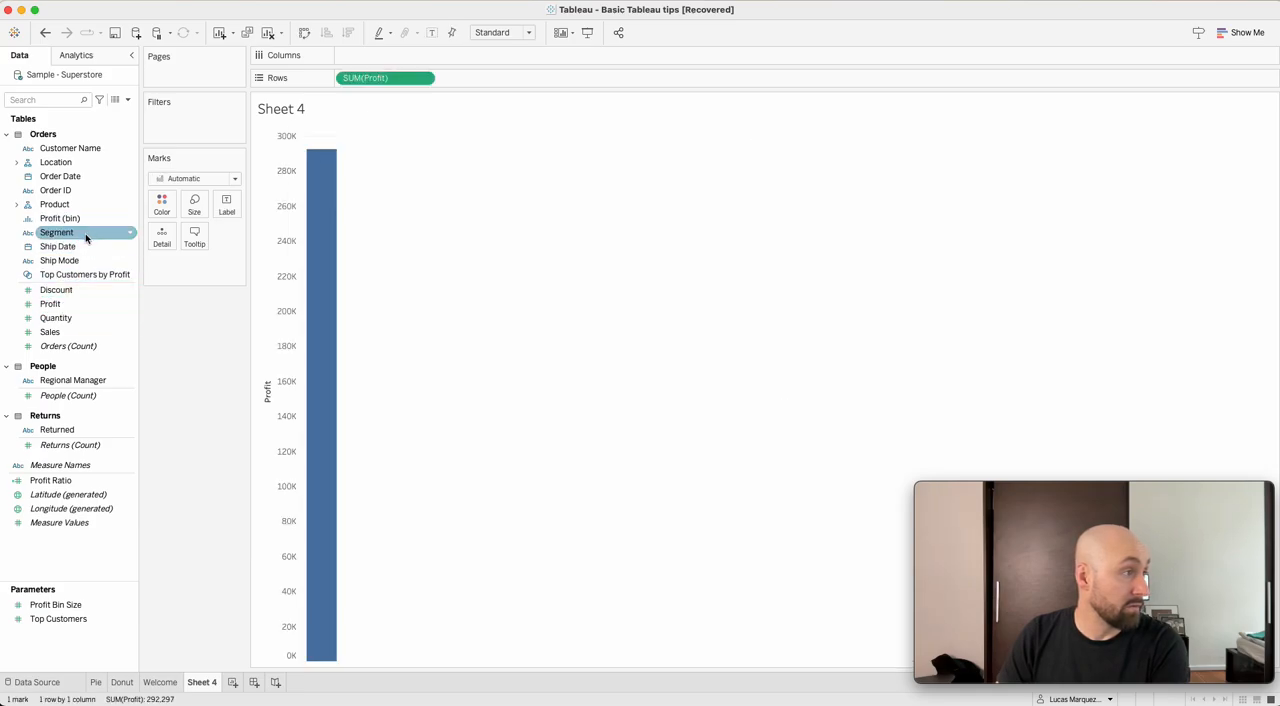
double_click(73, 236)
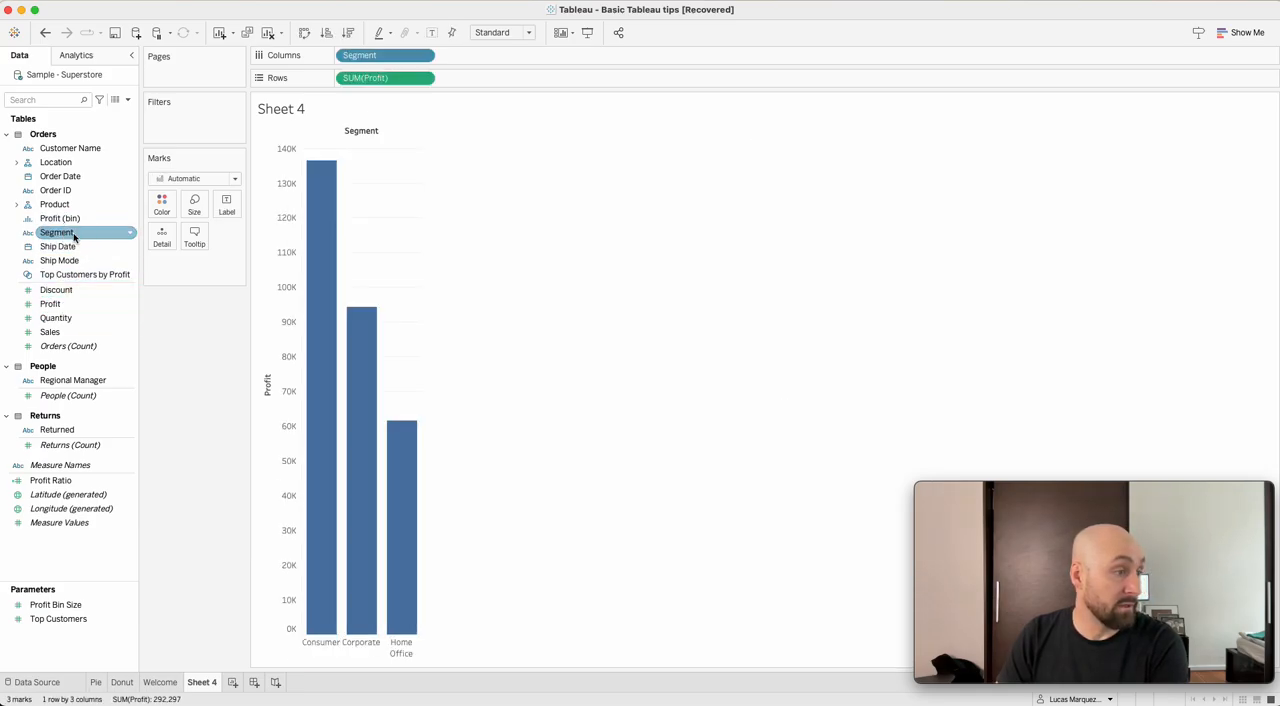
Convert the Profit by Segment bars into a pie chart and fit it to Entire View.
left_click(1228, 37)
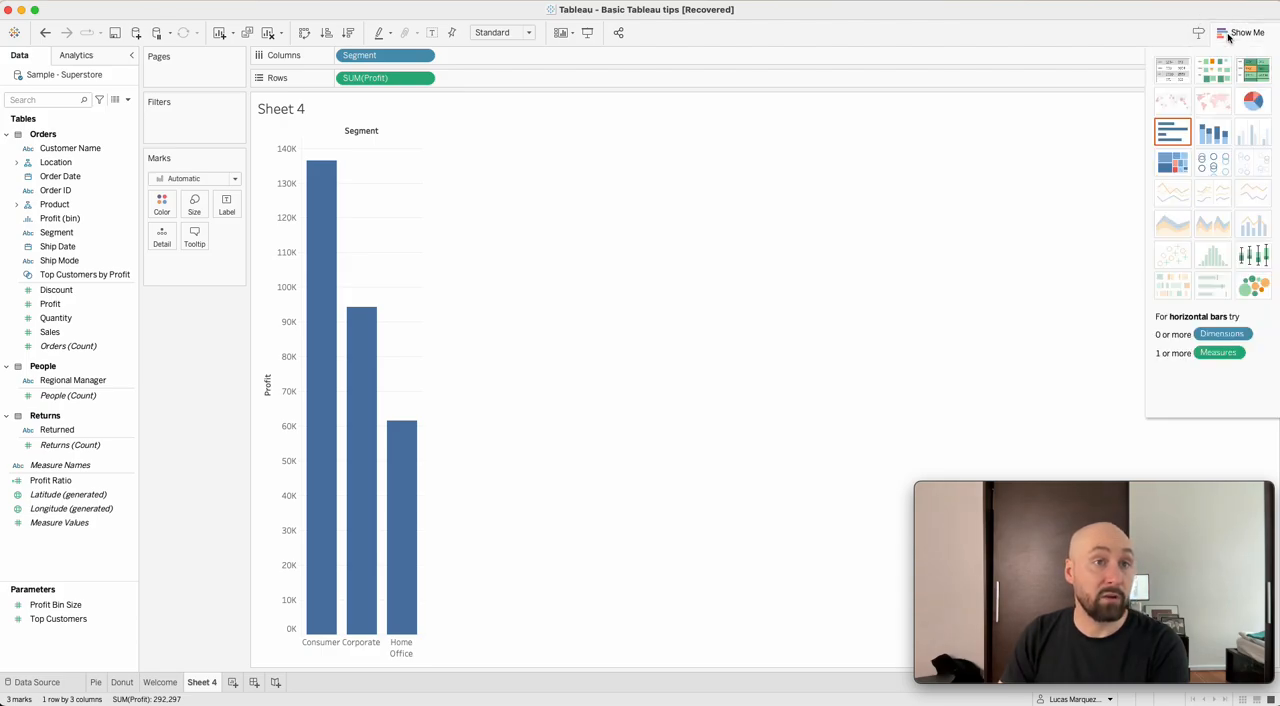
left_click(1255, 104)
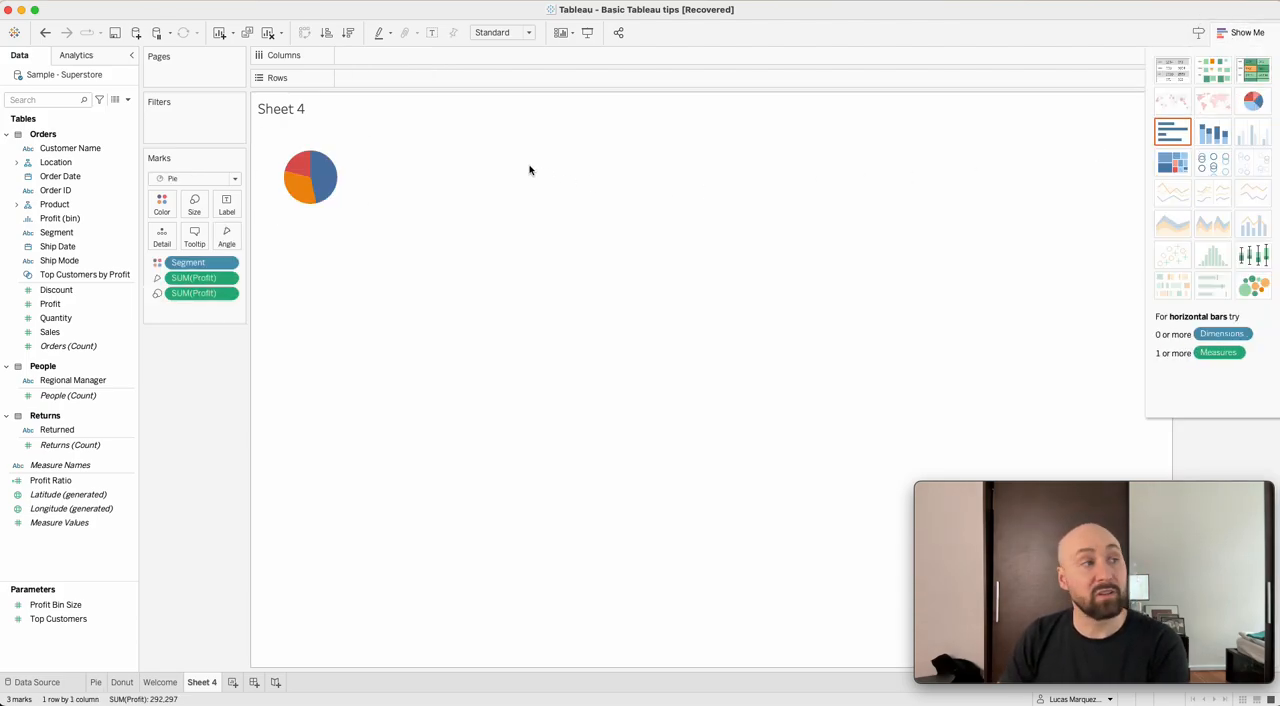
left_click(529, 32)
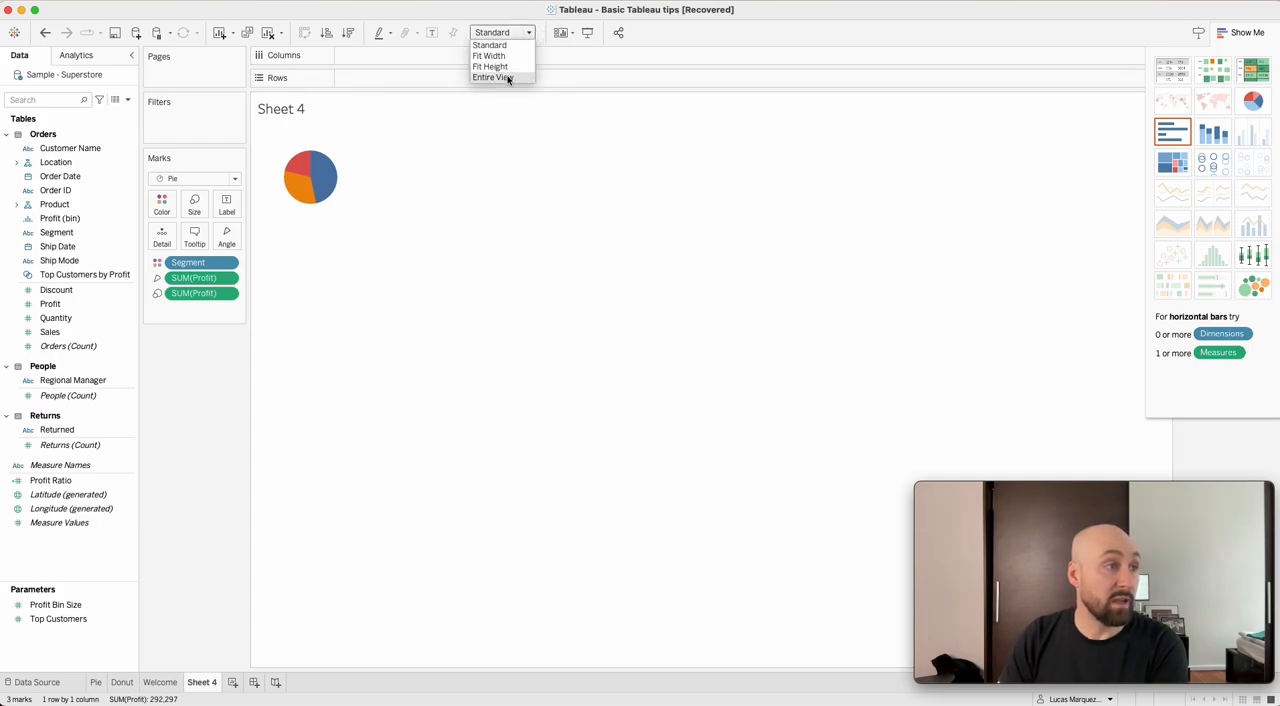
left_click(508, 79)
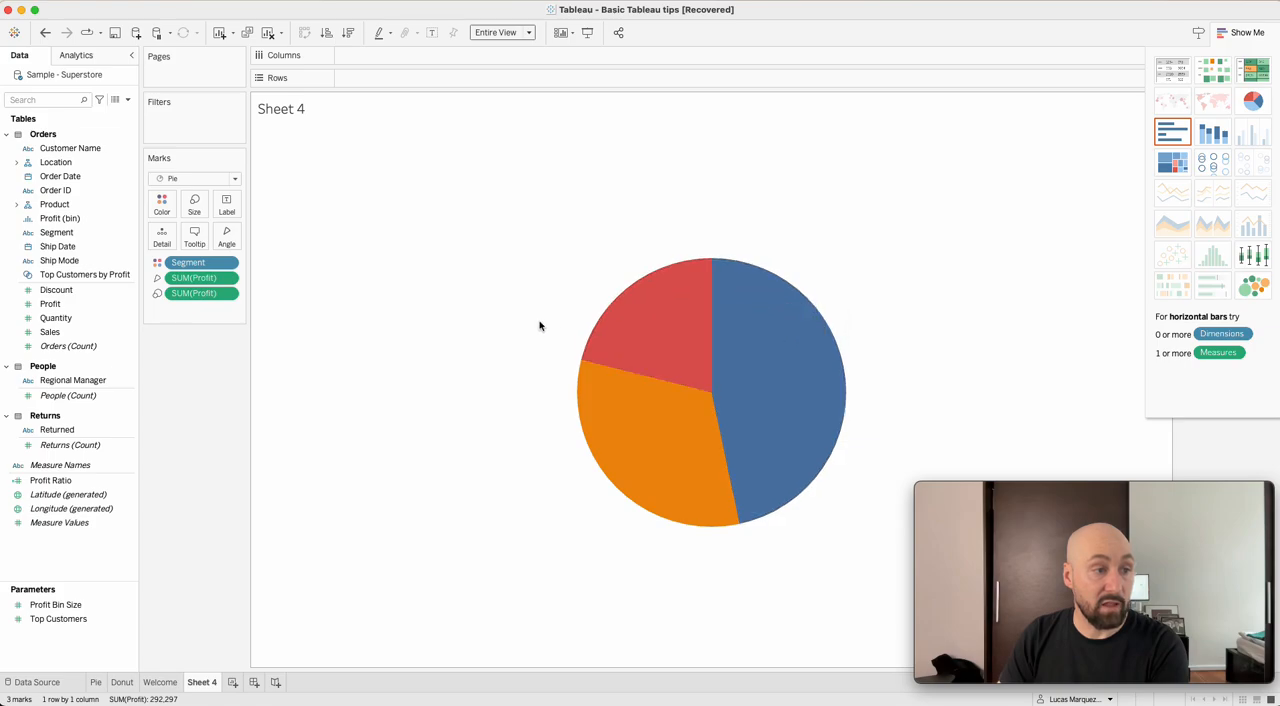
mouse_move(682, 314)
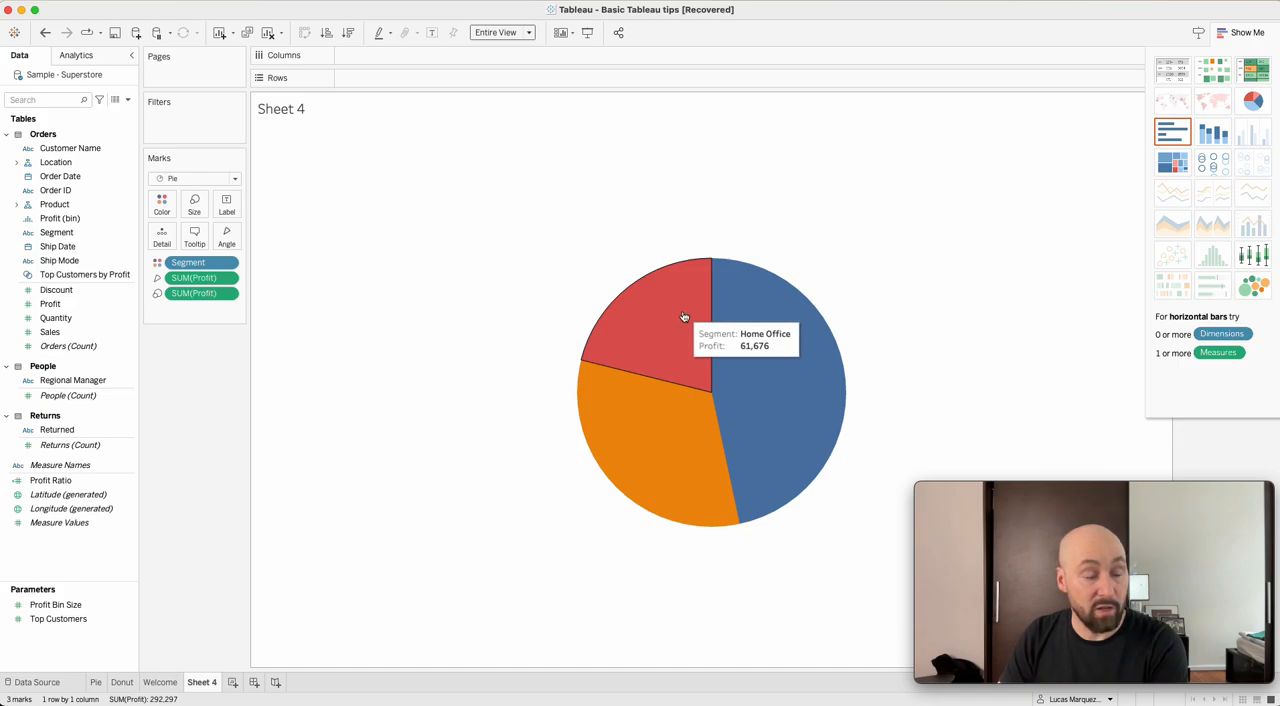
mouse_move(660, 428)
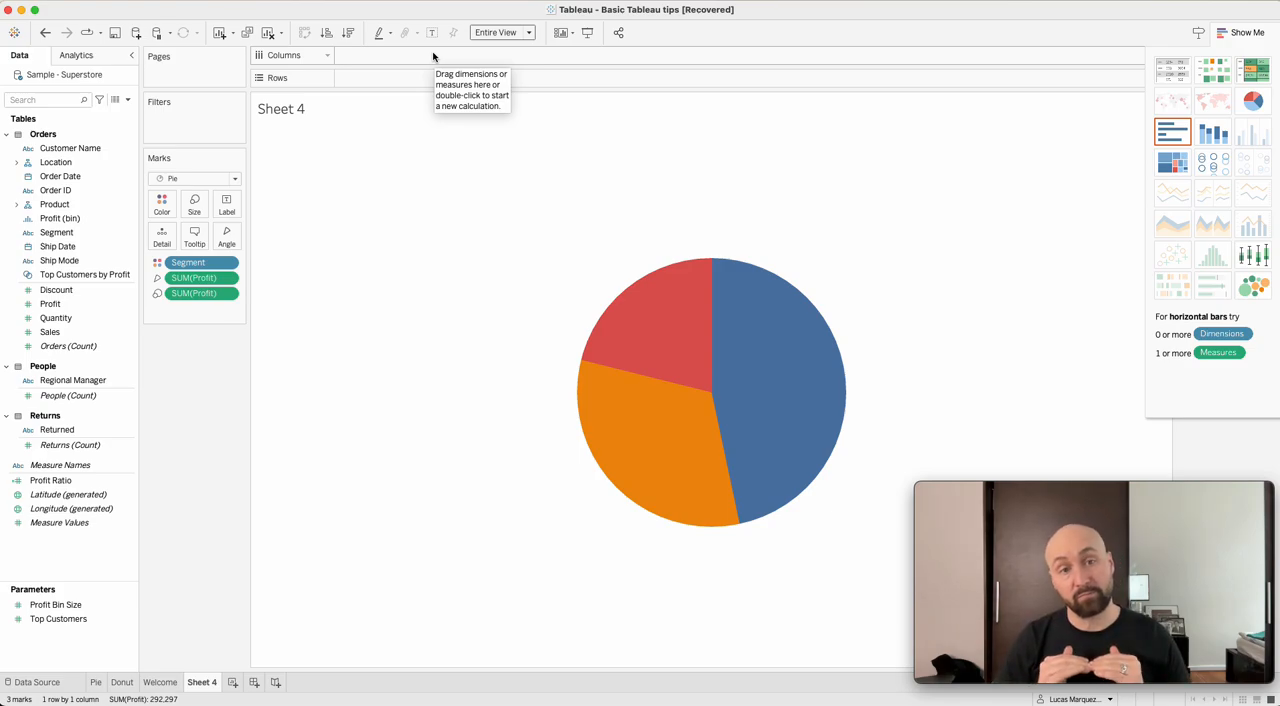
Add an avg(0) calculation to Rows and place a duplicate of it beside the original.
double_click(366, 77)
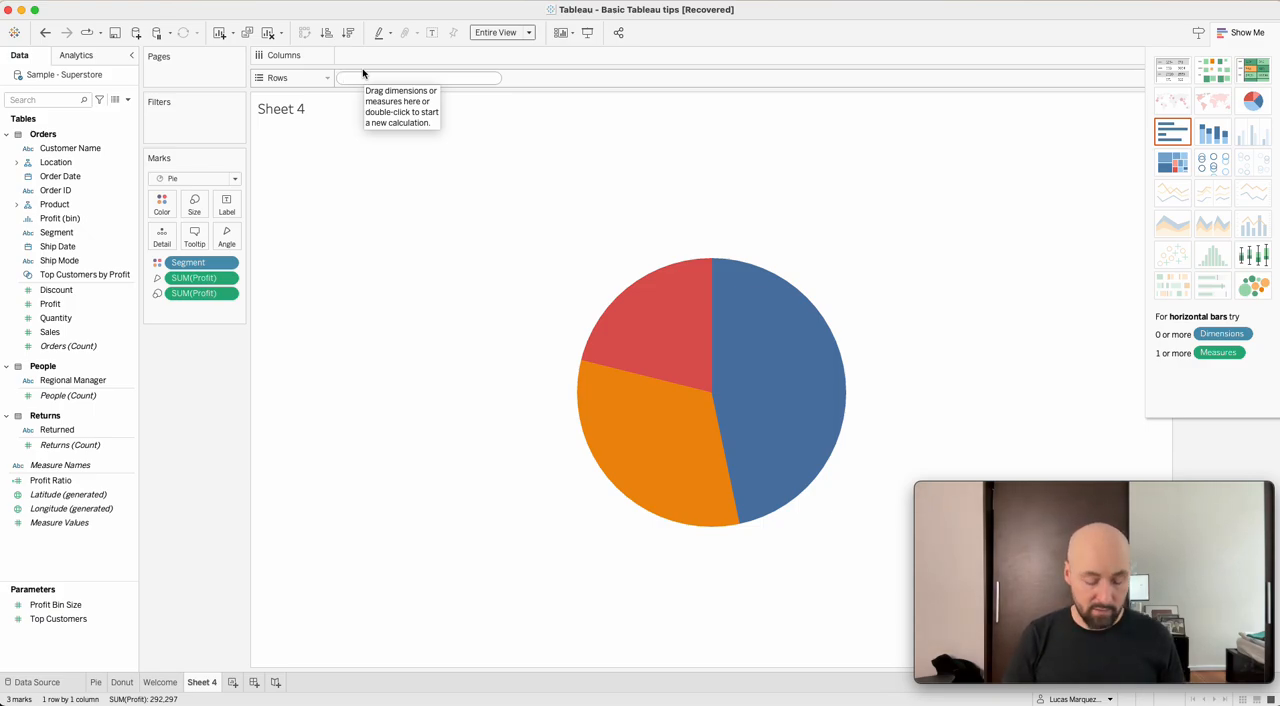
type("avg")
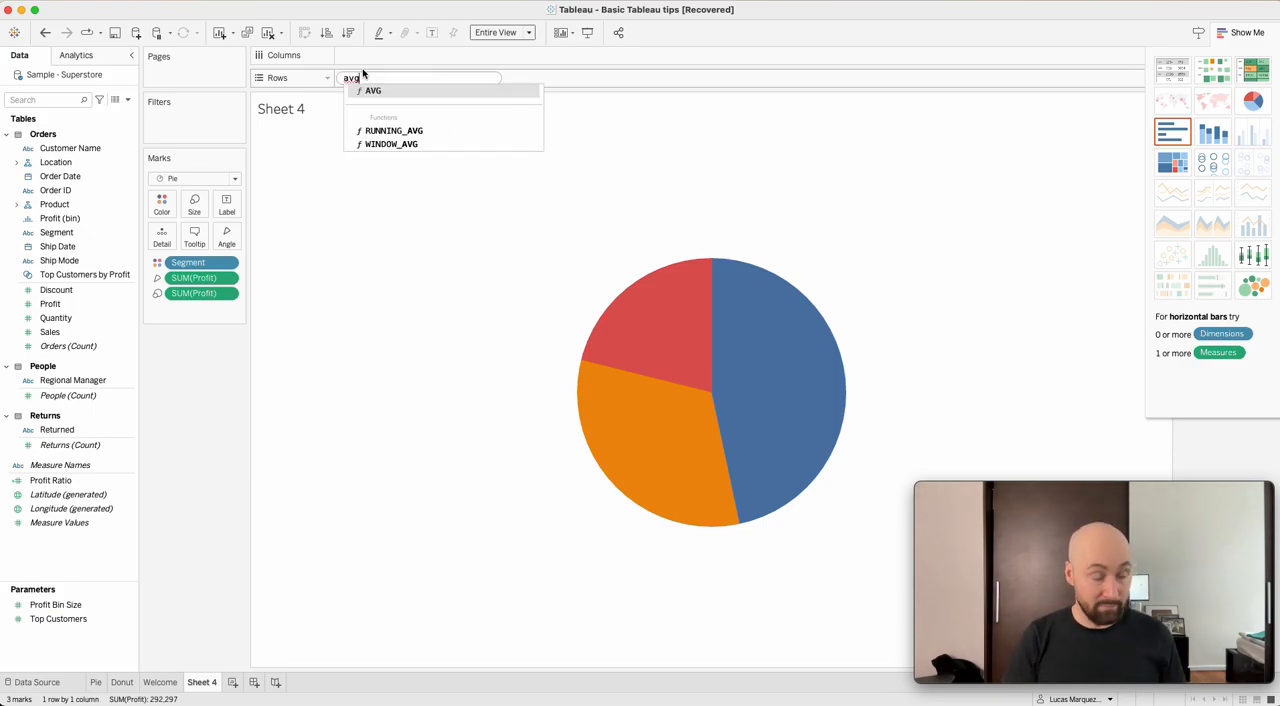
type("(0")
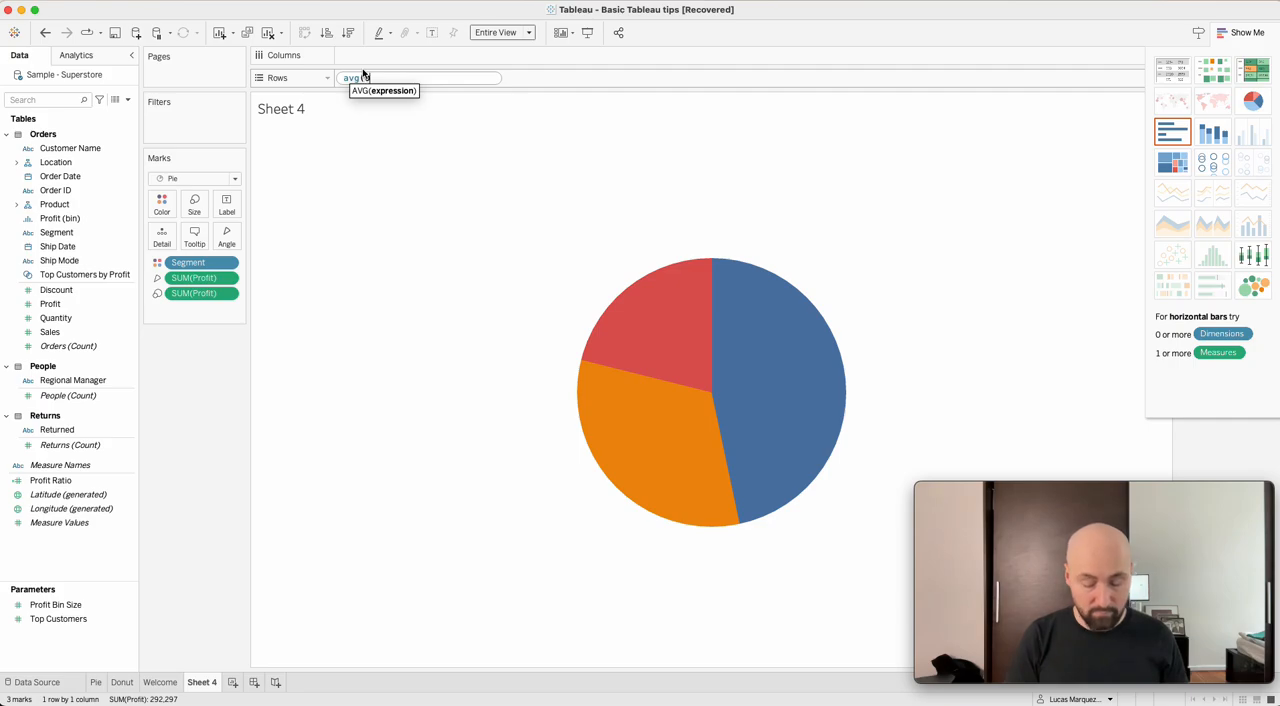
type(")")
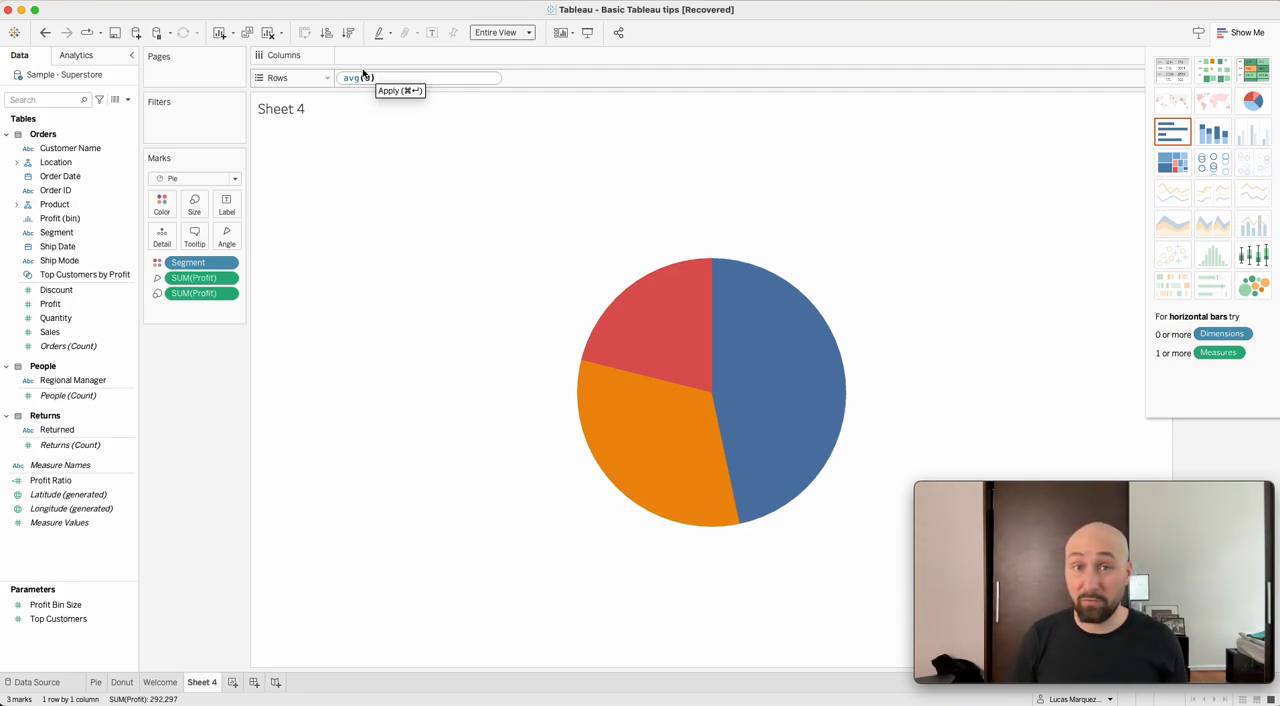
key("super+Return")
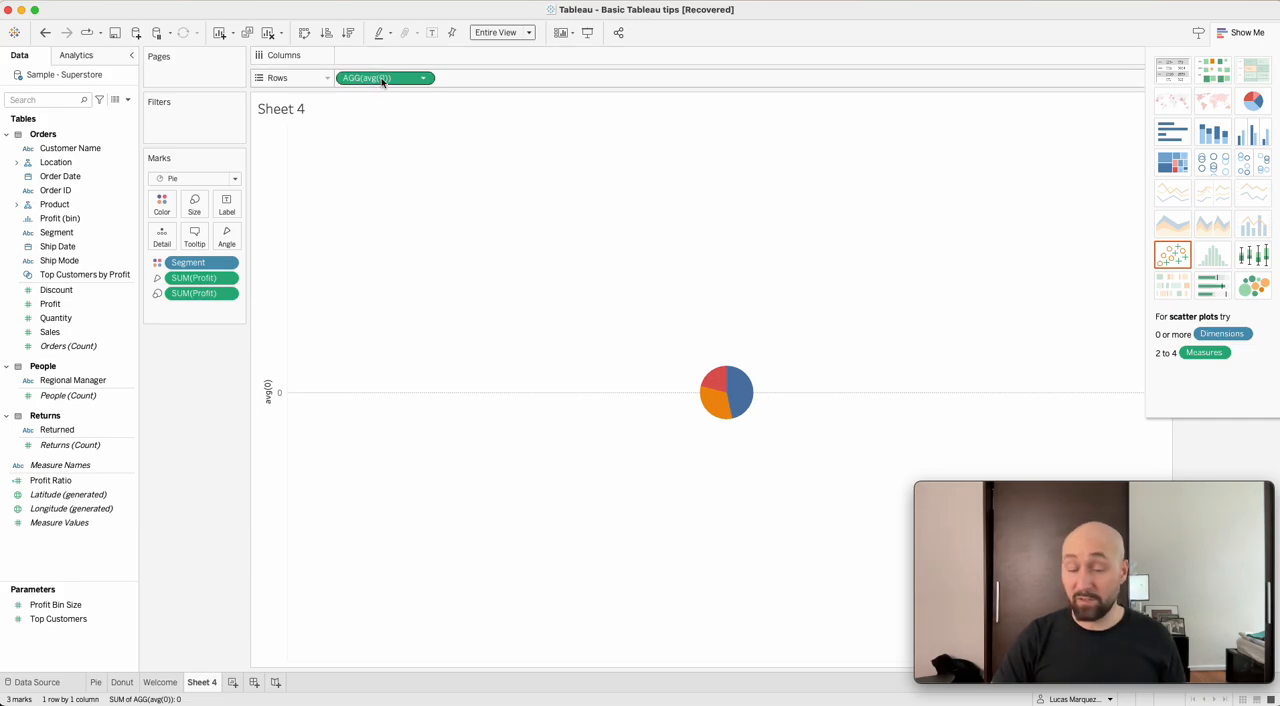
left_click_drag(385, 82, 530, 88)
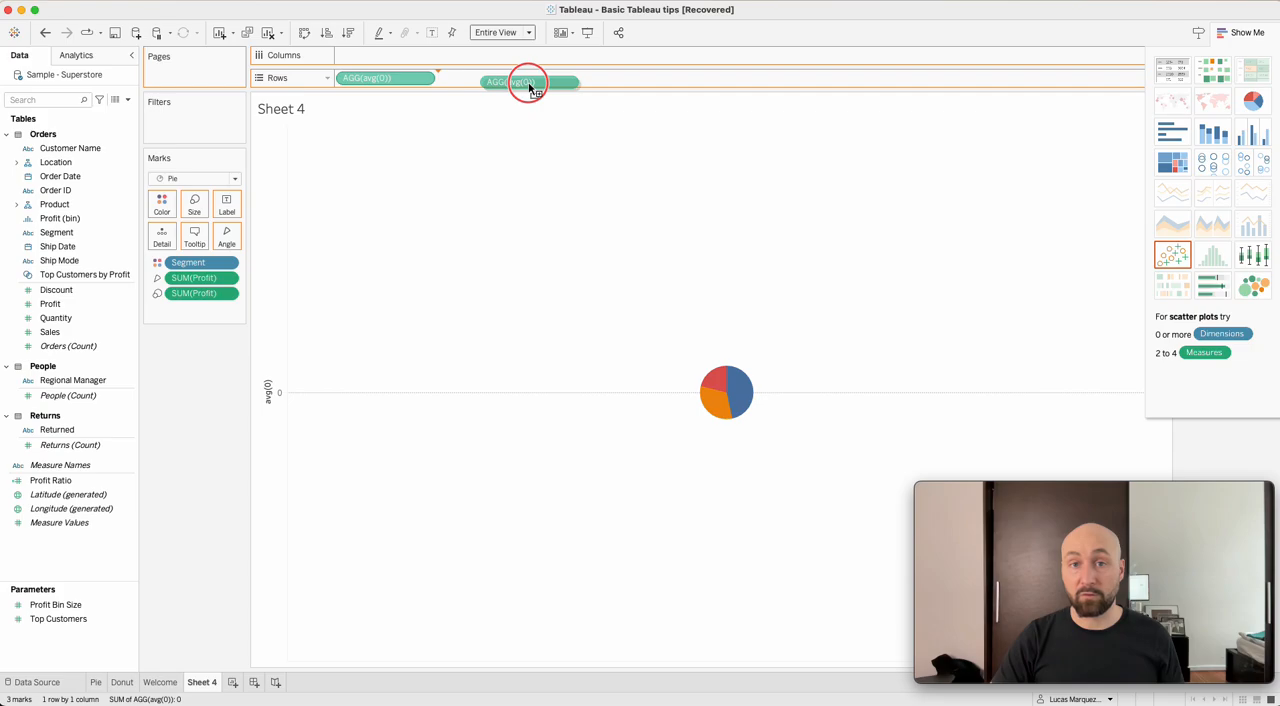
mouse_move(530, 88)
left_mouse_down()
mouse_move(500, 89)
mouse_move(536, 82)
mouse_move(524, 82)
left_mouse_up()
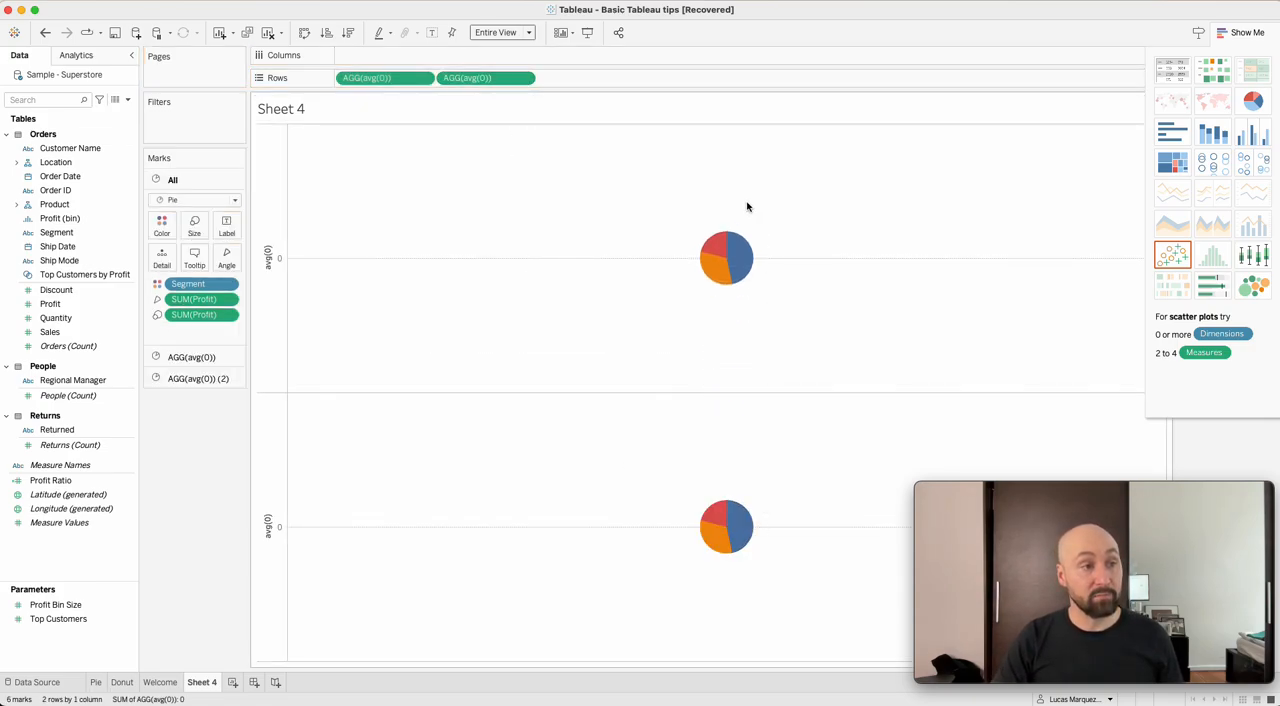
mouse_move(724, 262)
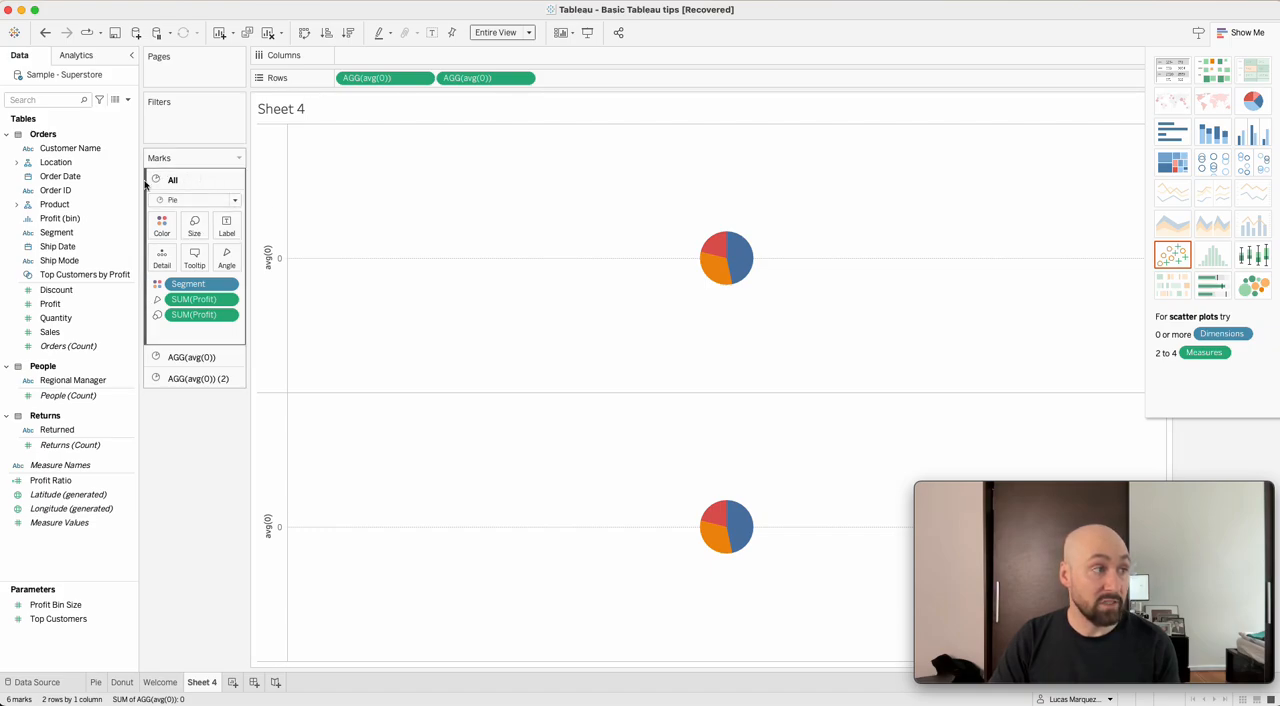
Remove Segment and both SUM(Profit) fields from the marks of the second avg(0) pie.
left_click(180, 357)
left_click(190, 373)
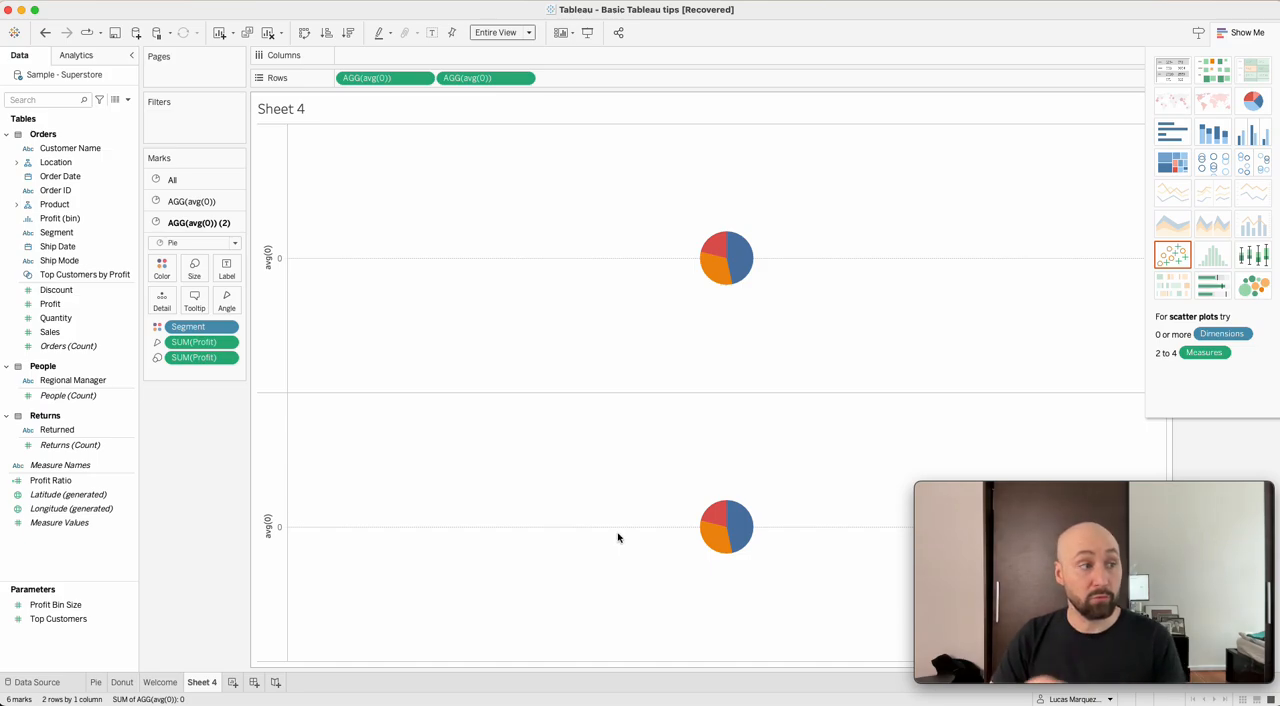
left_click_drag(190, 327, 122, 331)
left_click_drag(210, 332, 105, 346)
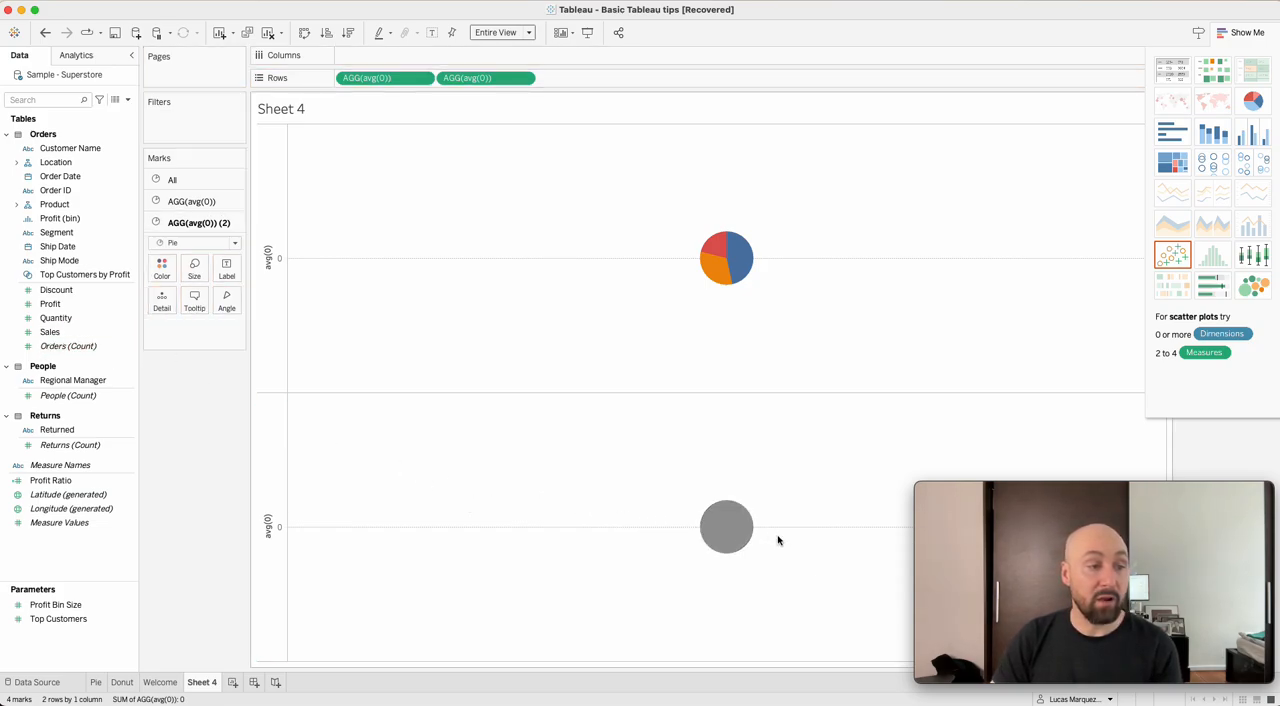
mouse_move(730, 525)
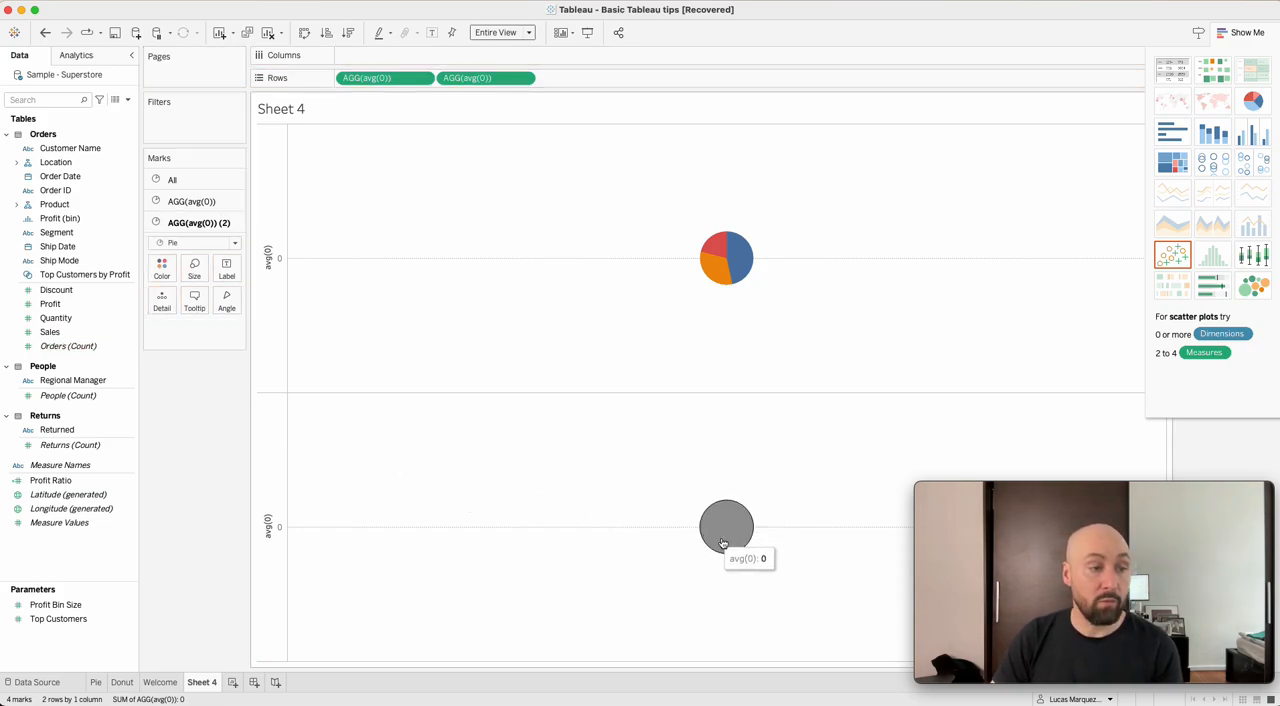
Color the second avg(0) pie white and make it smaller than the first pie.
left_click(163, 268)
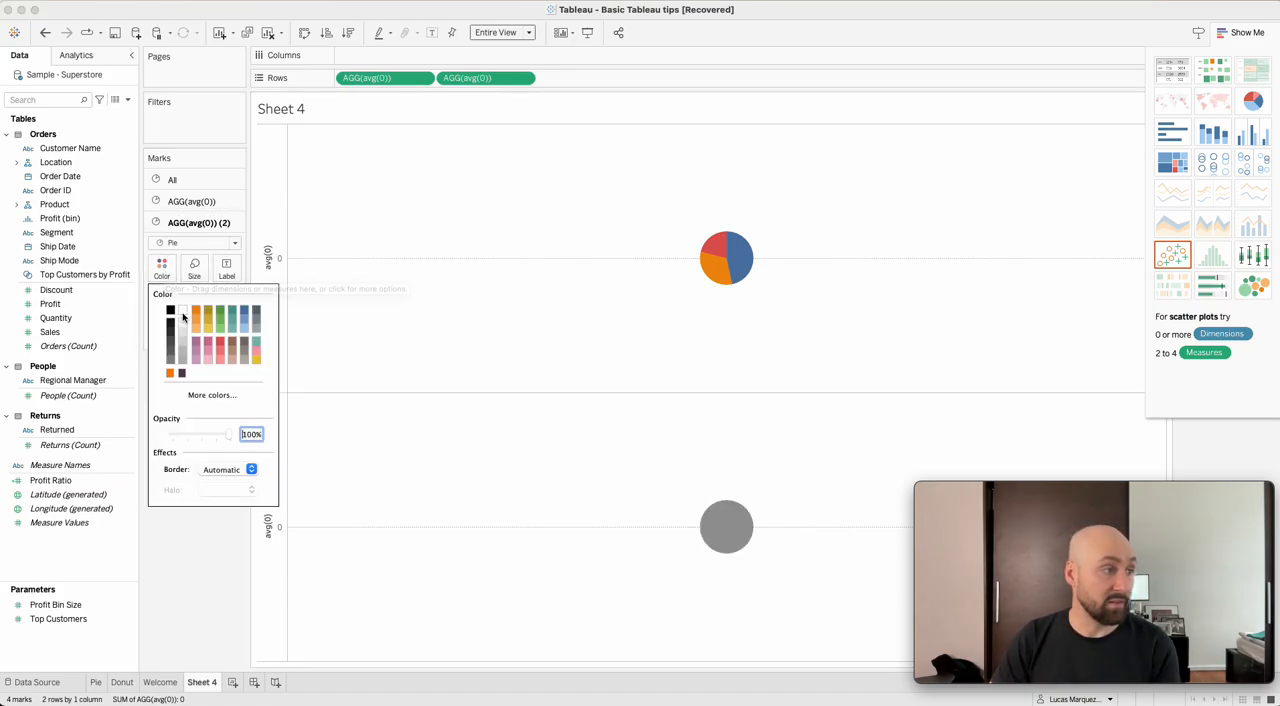
left_click(184, 317)
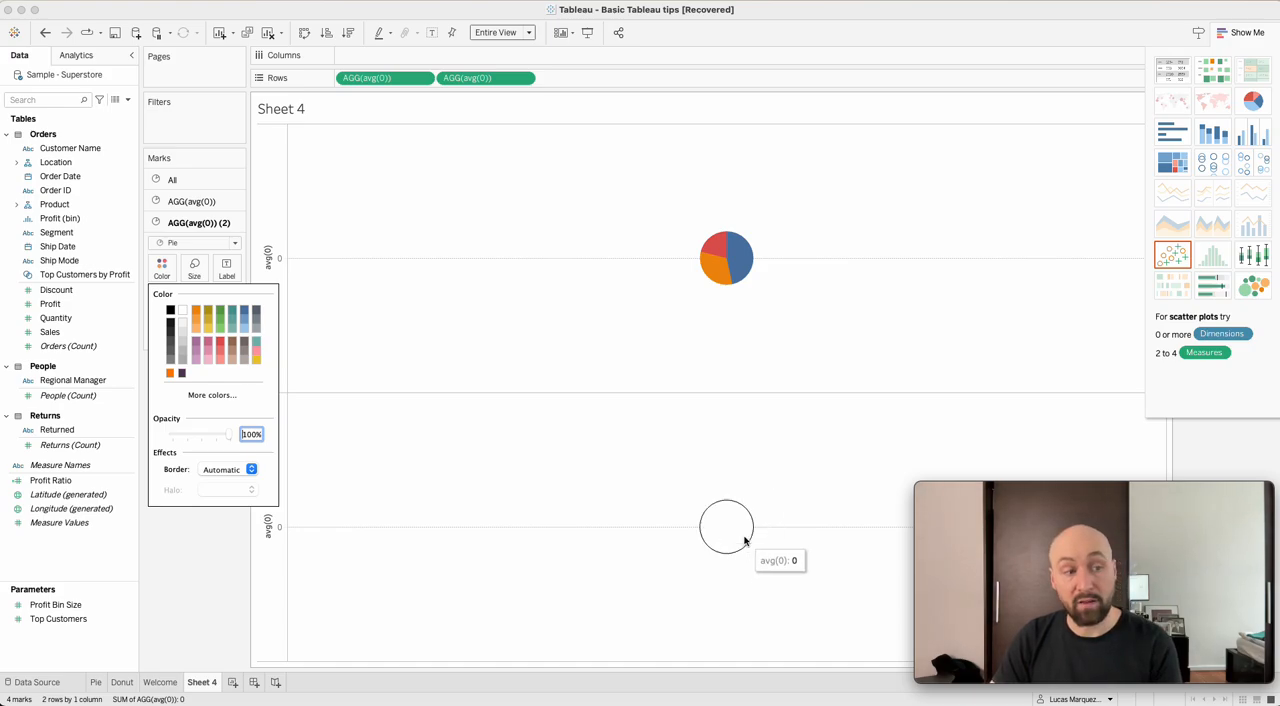
left_click(577, 458)
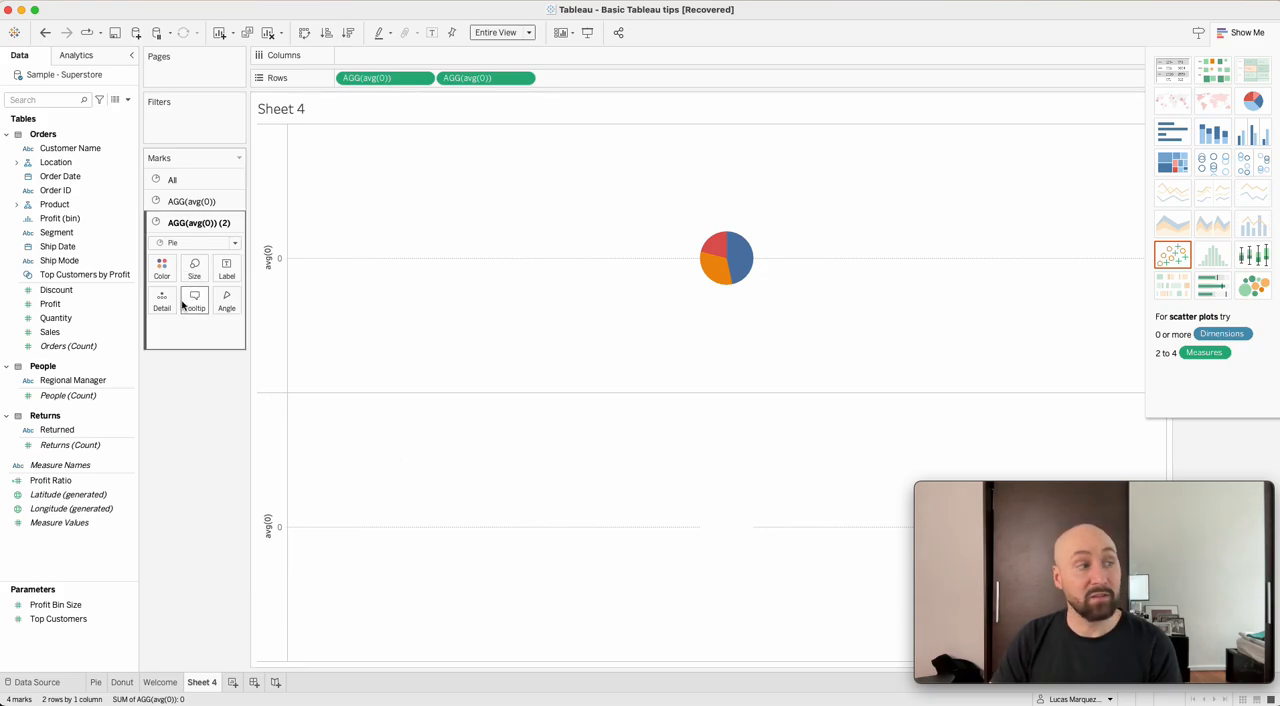
left_click(196, 270)
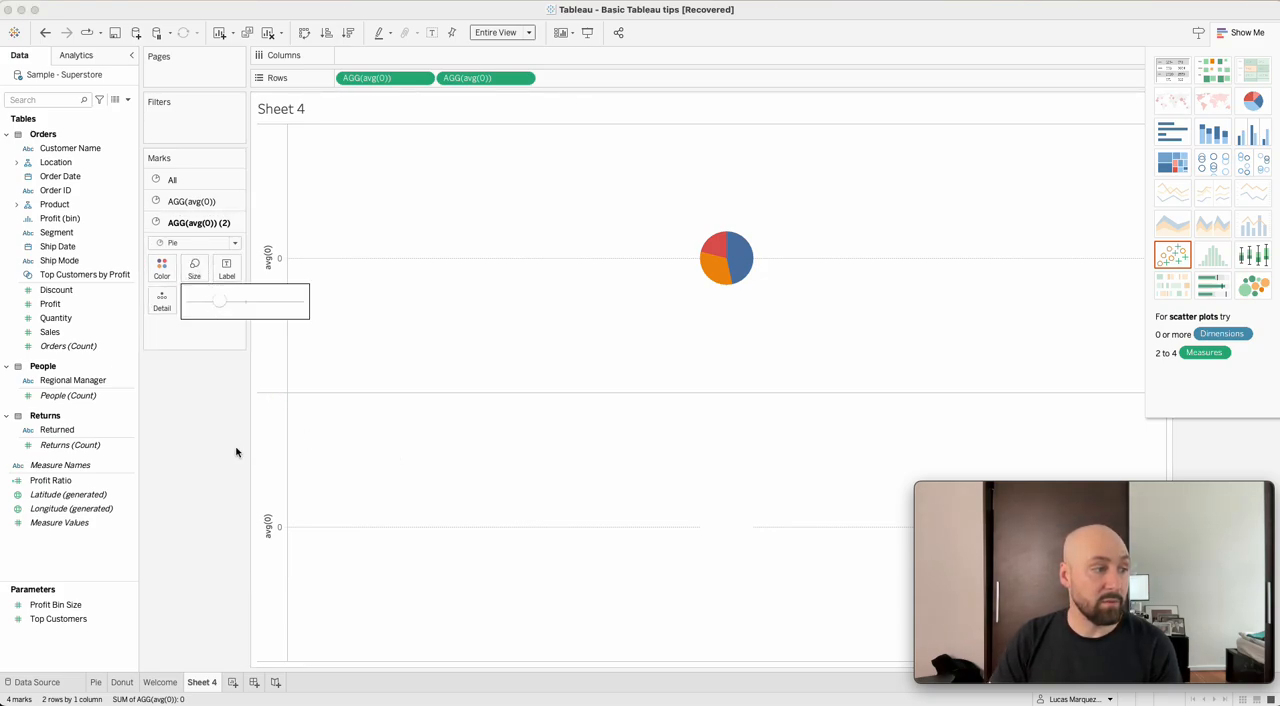
left_click(204, 300)
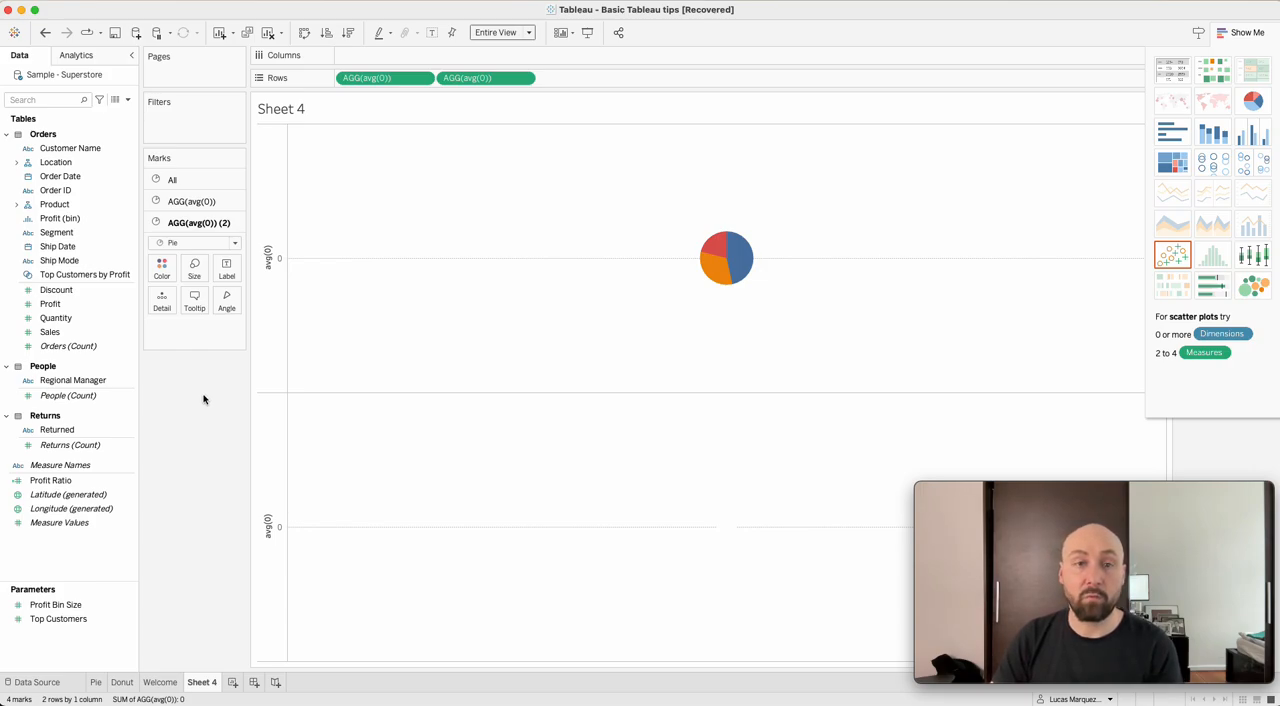
Combine the two avg(0) pies on a dual axis and show the mark settings of the second one.
right_click(263, 450)
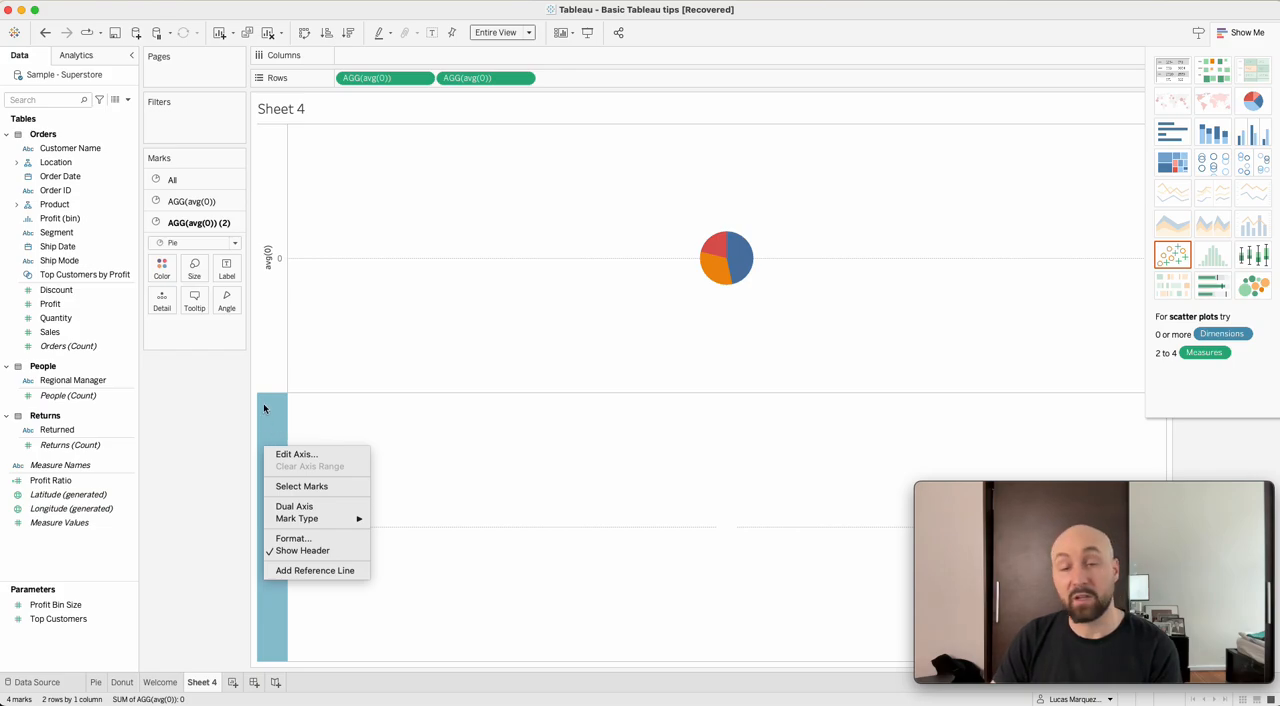
left_click(290, 506)
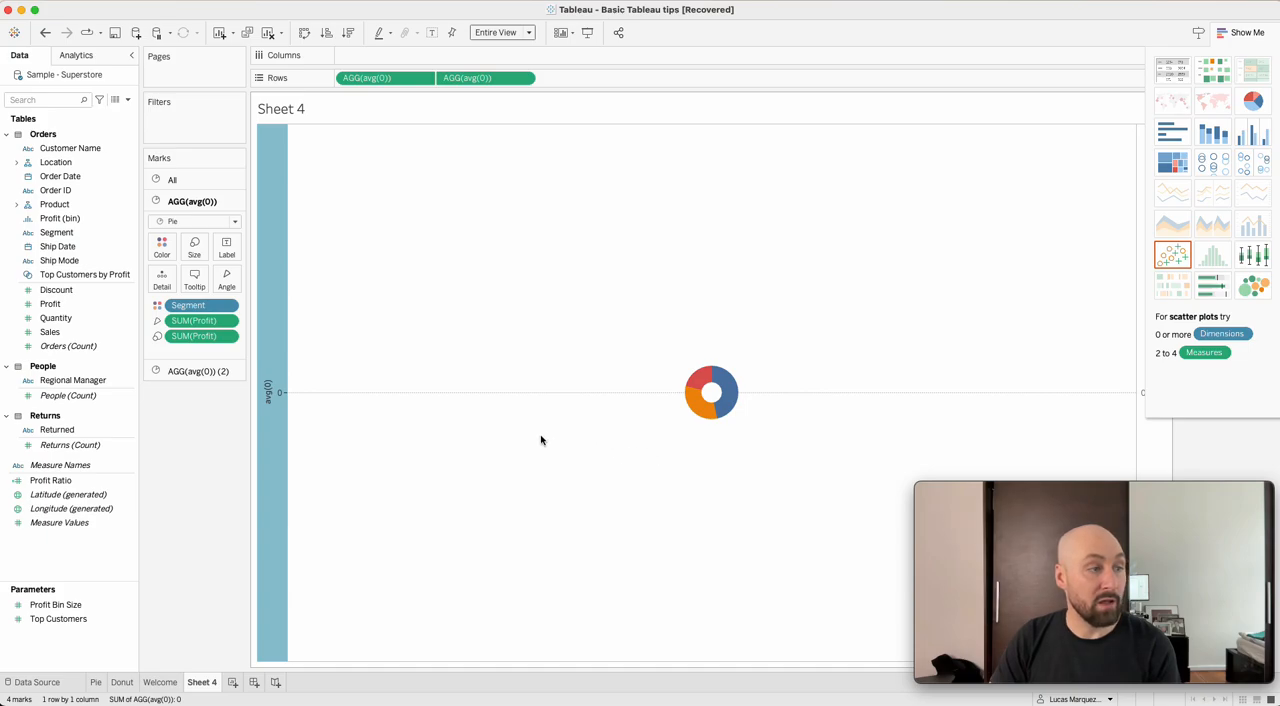
left_click(196, 372)
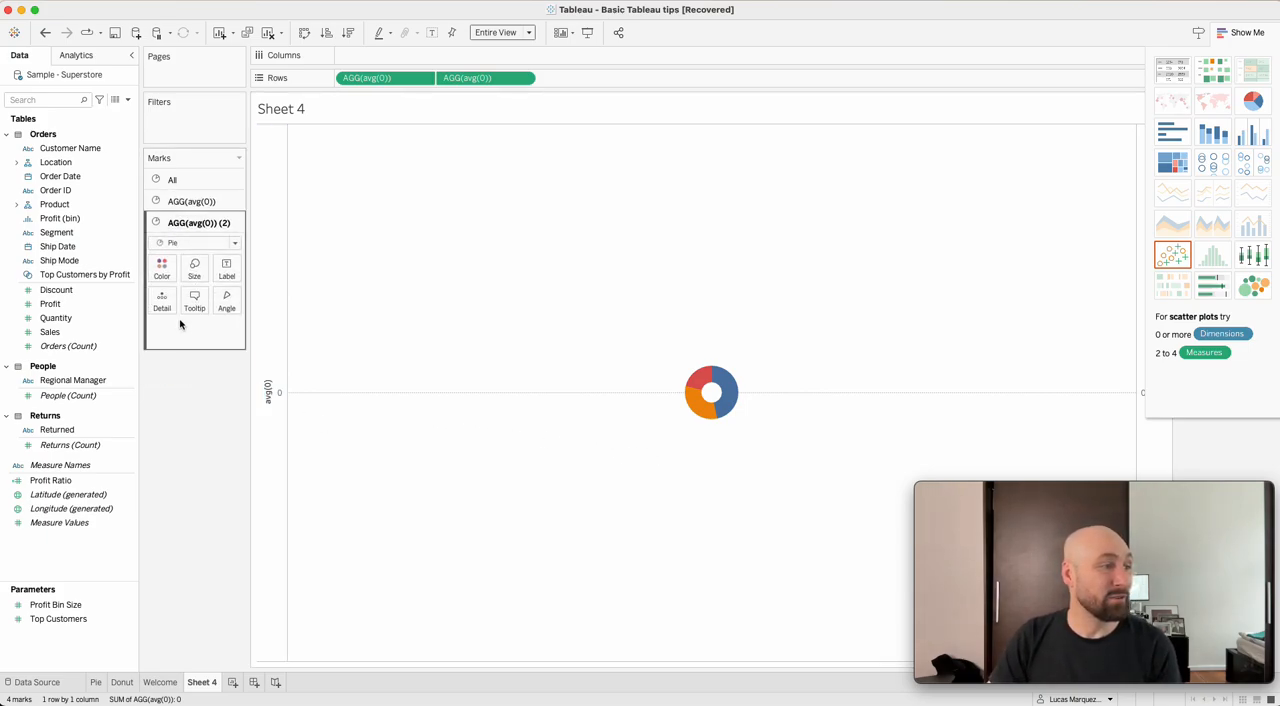
Enlarge the first avg(0) pie, which holds the colored profit segments, to several times its diameter.
left_click(192, 201)
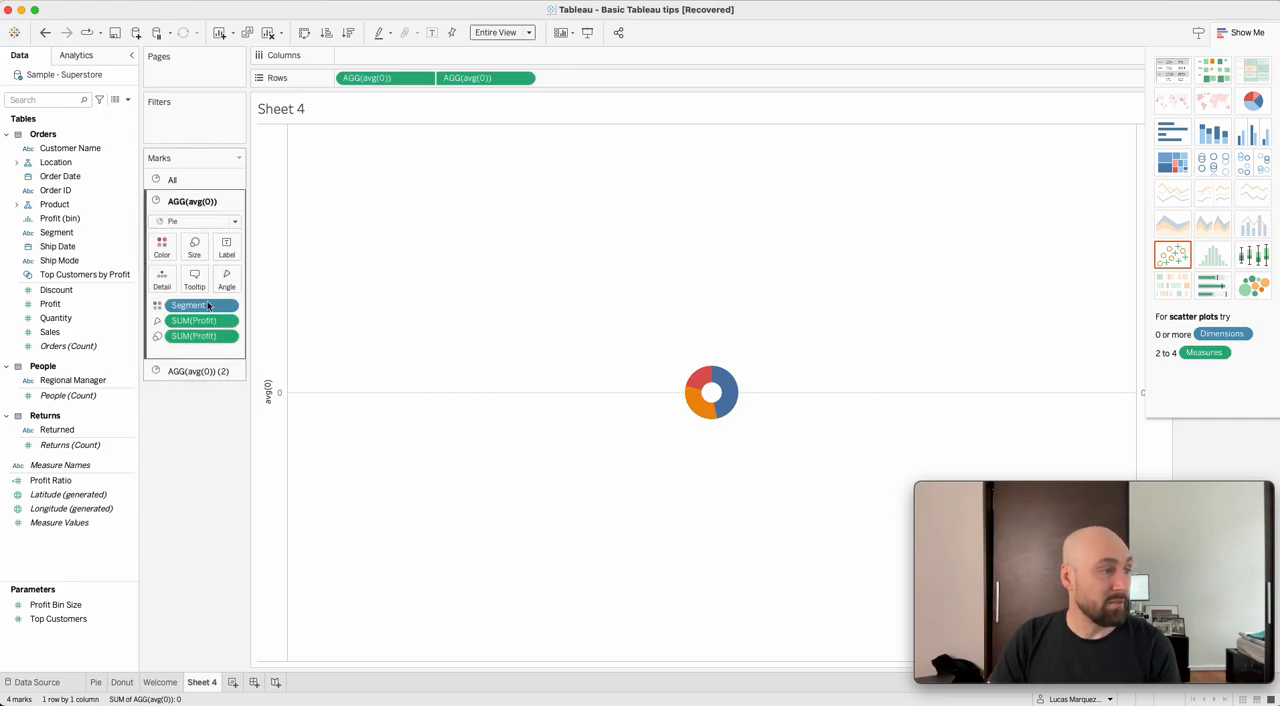
left_click(201, 251)
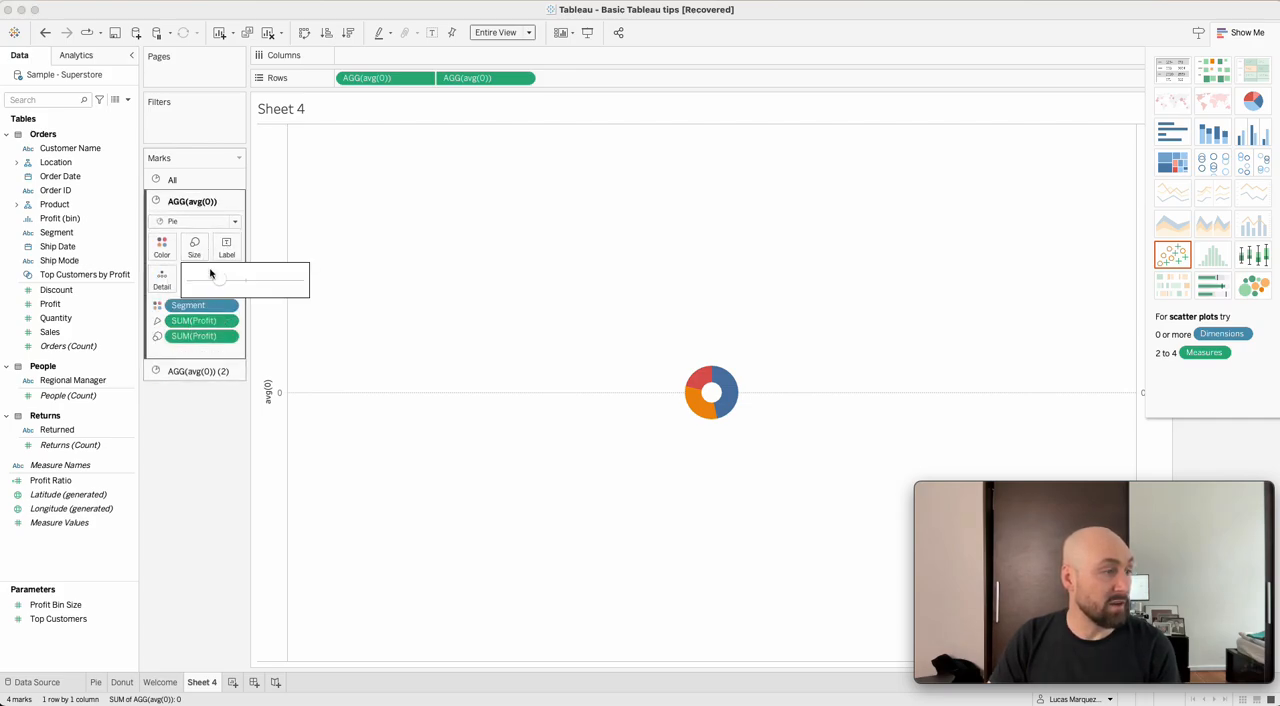
left_click(204, 180)
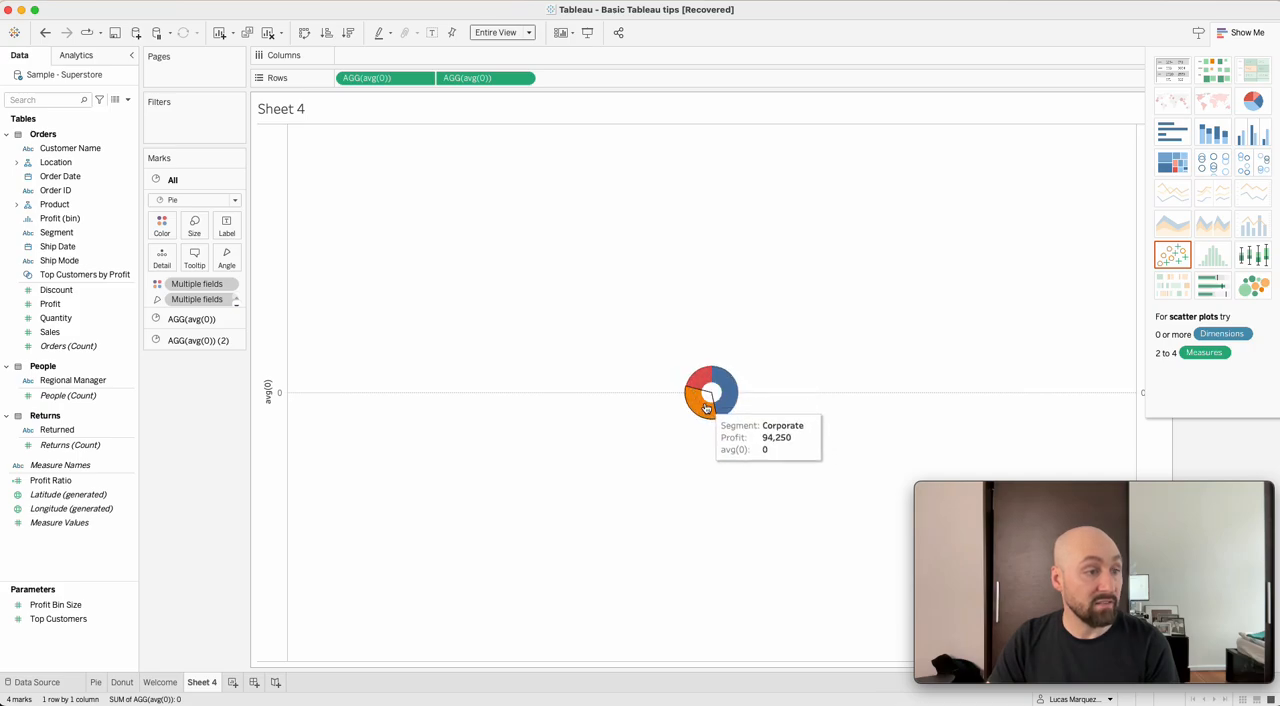
left_click(205, 318)
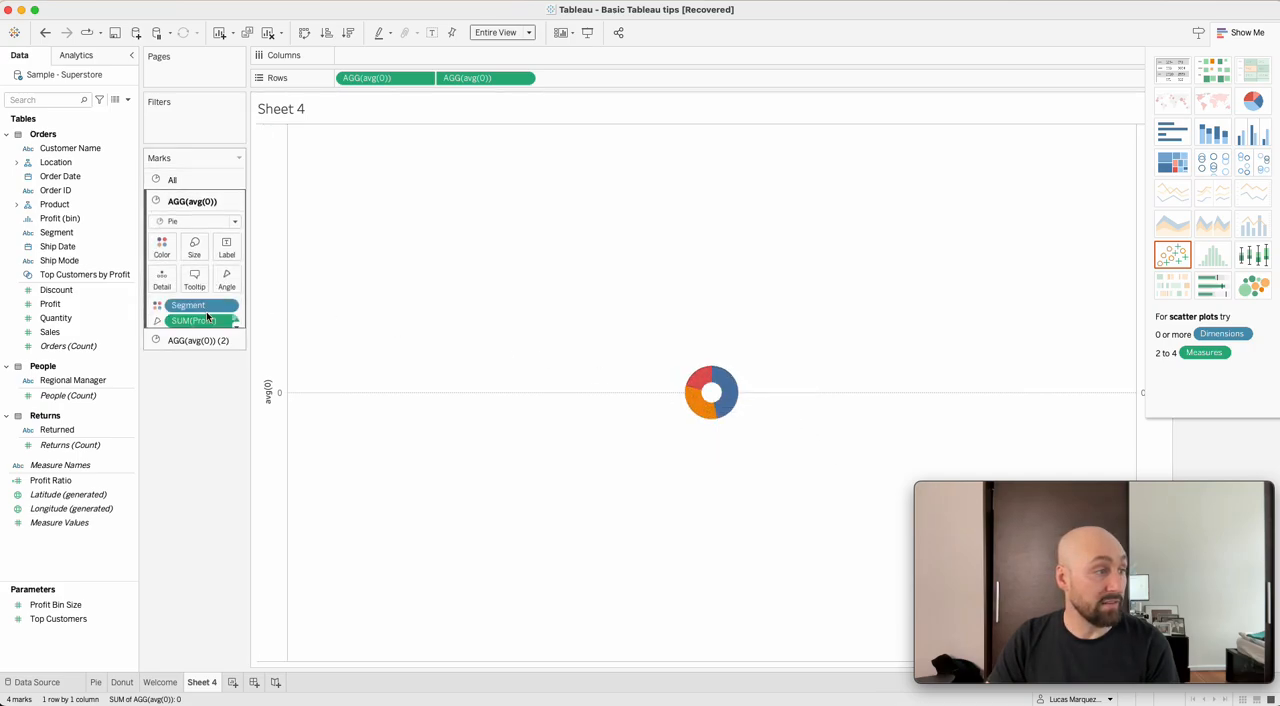
left_click(194, 246)
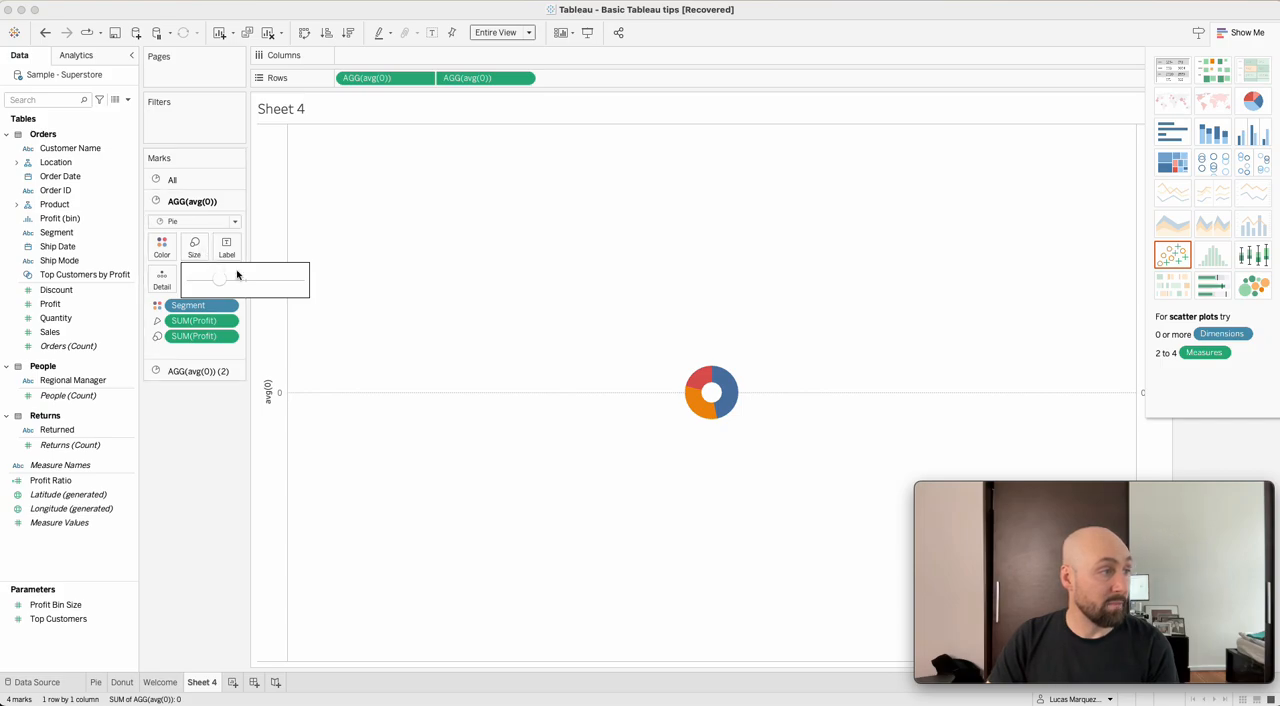
left_click(264, 284)
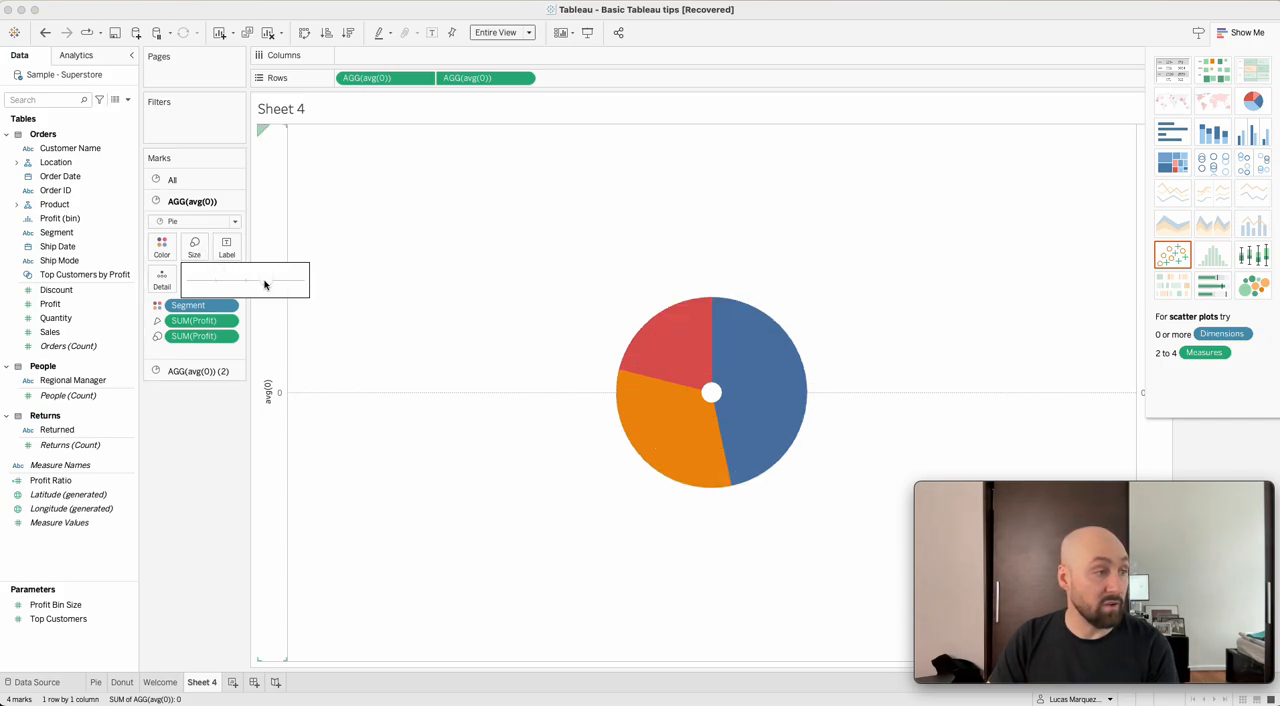
Enlarge the white second avg(0) pie to about two thirds of the colored pie's diameter, leaving a ring.
left_click(201, 372)
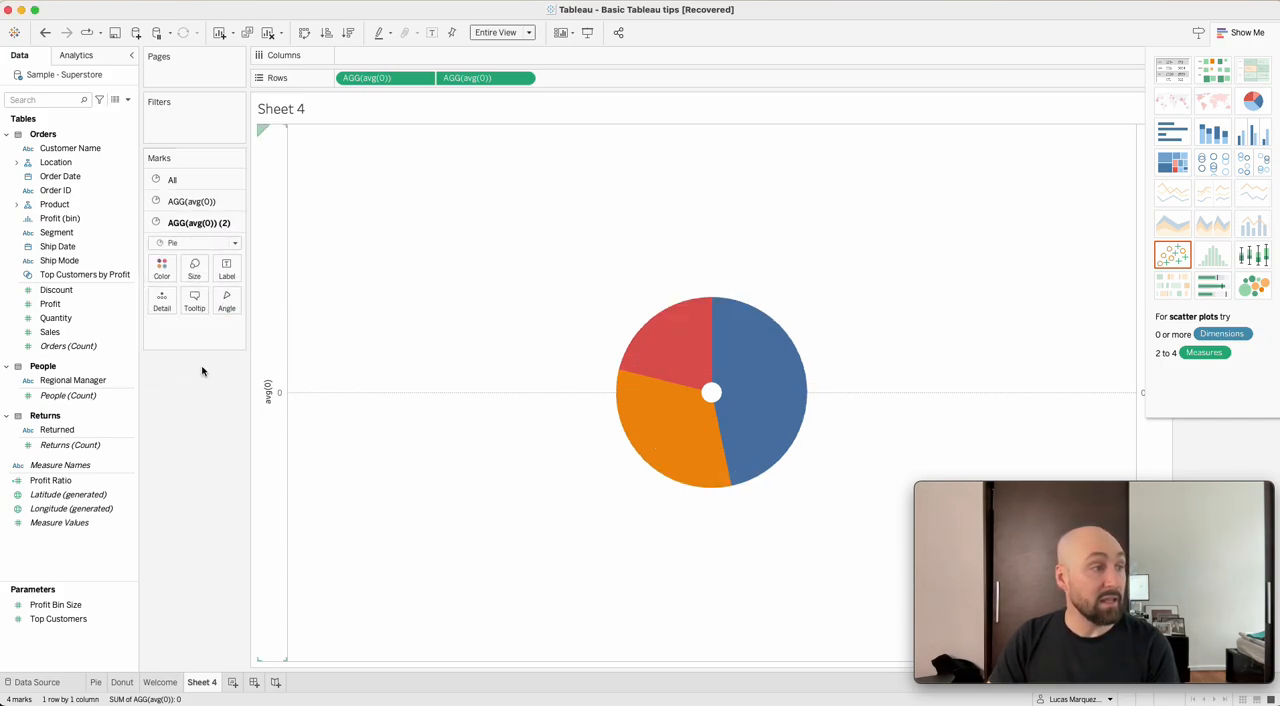
left_click(194, 268)
left_click(250, 306)
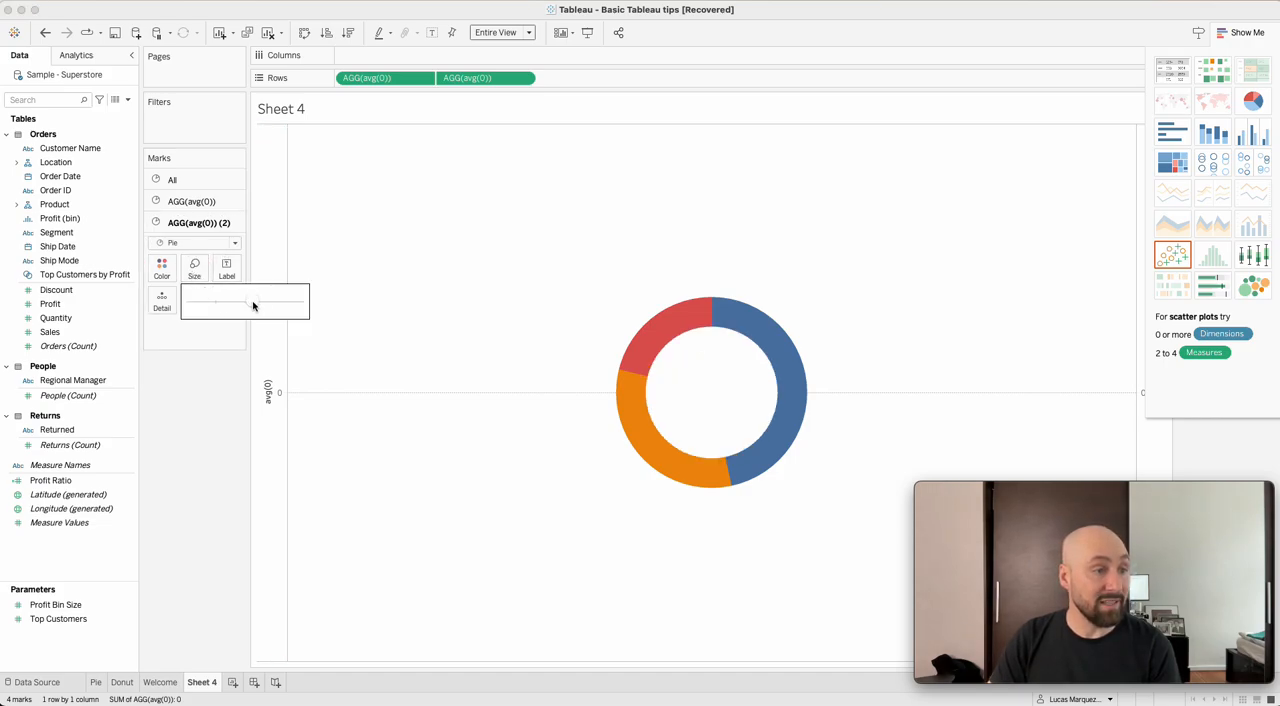
left_click(297, 303)
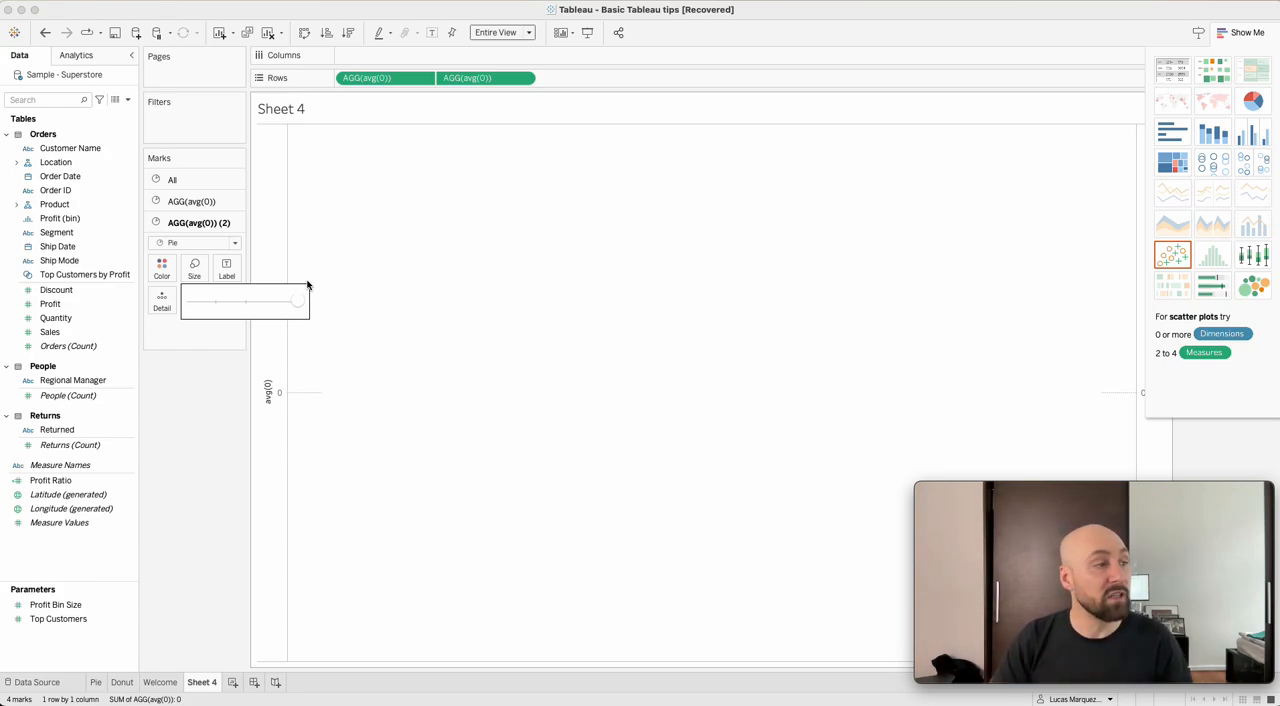
left_click(234, 308)
left_click_drag(244, 305, 250, 303)
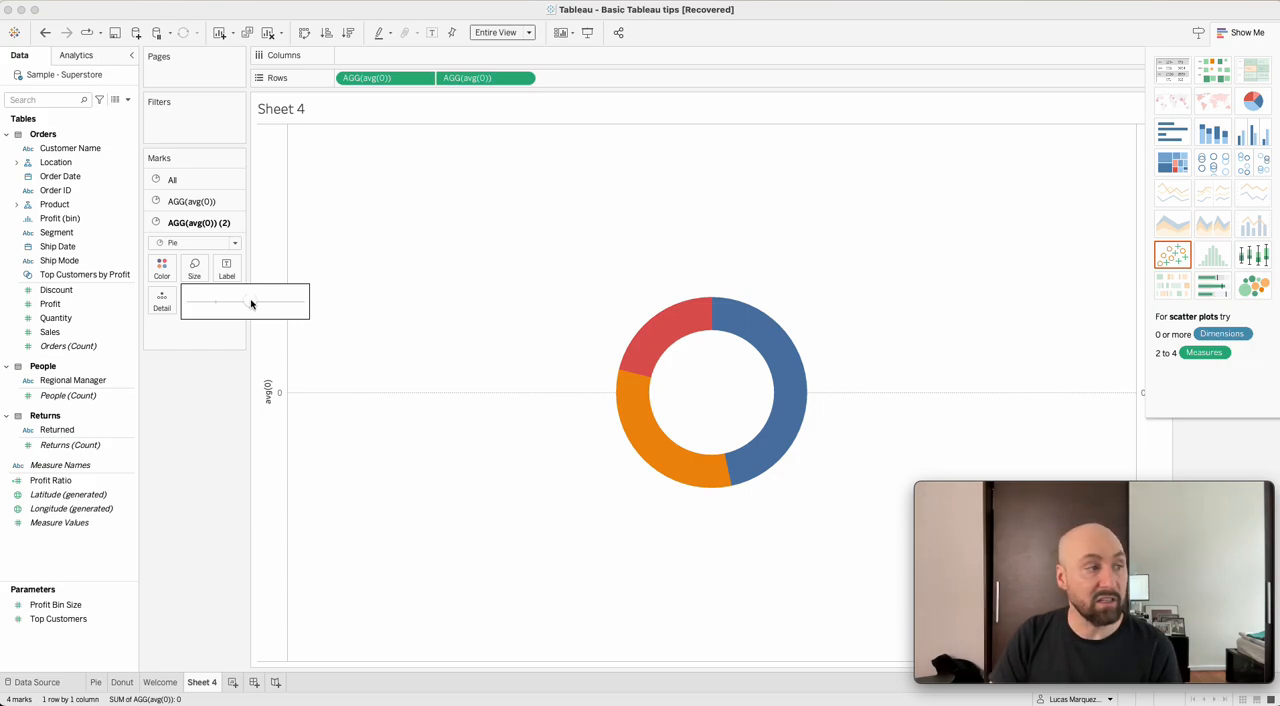
left_click(447, 339)
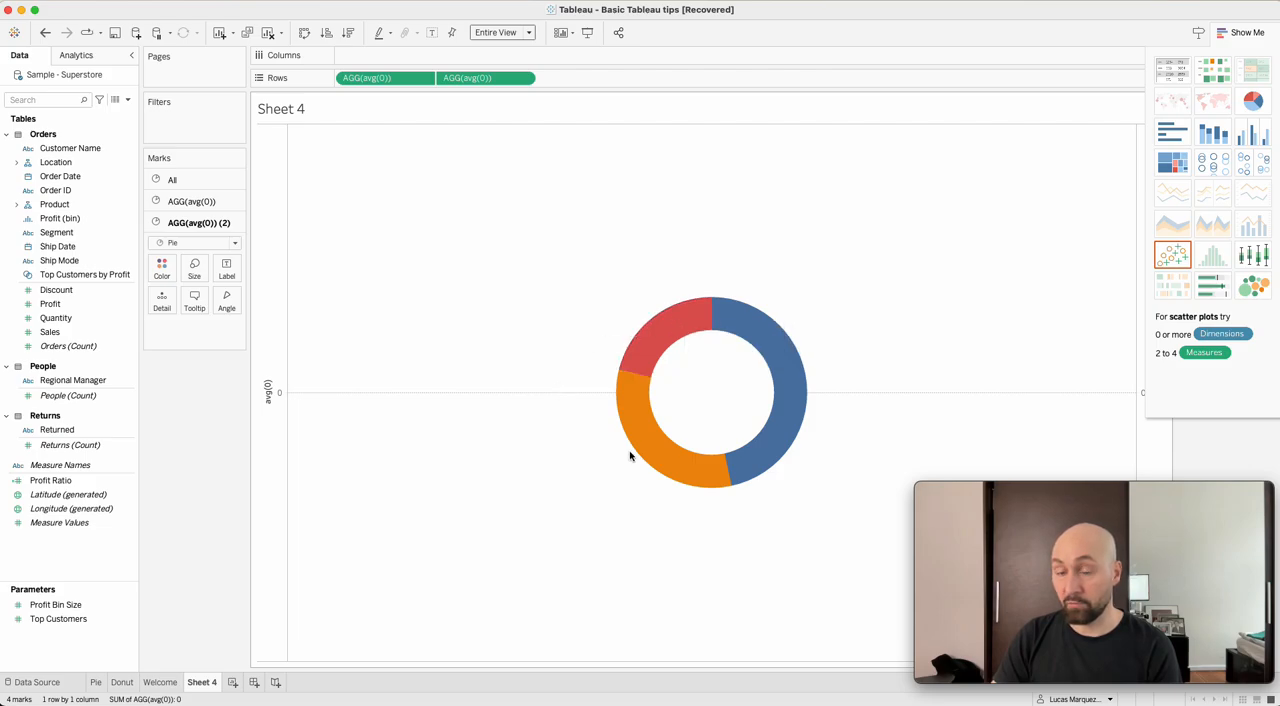
mouse_move(790, 418)
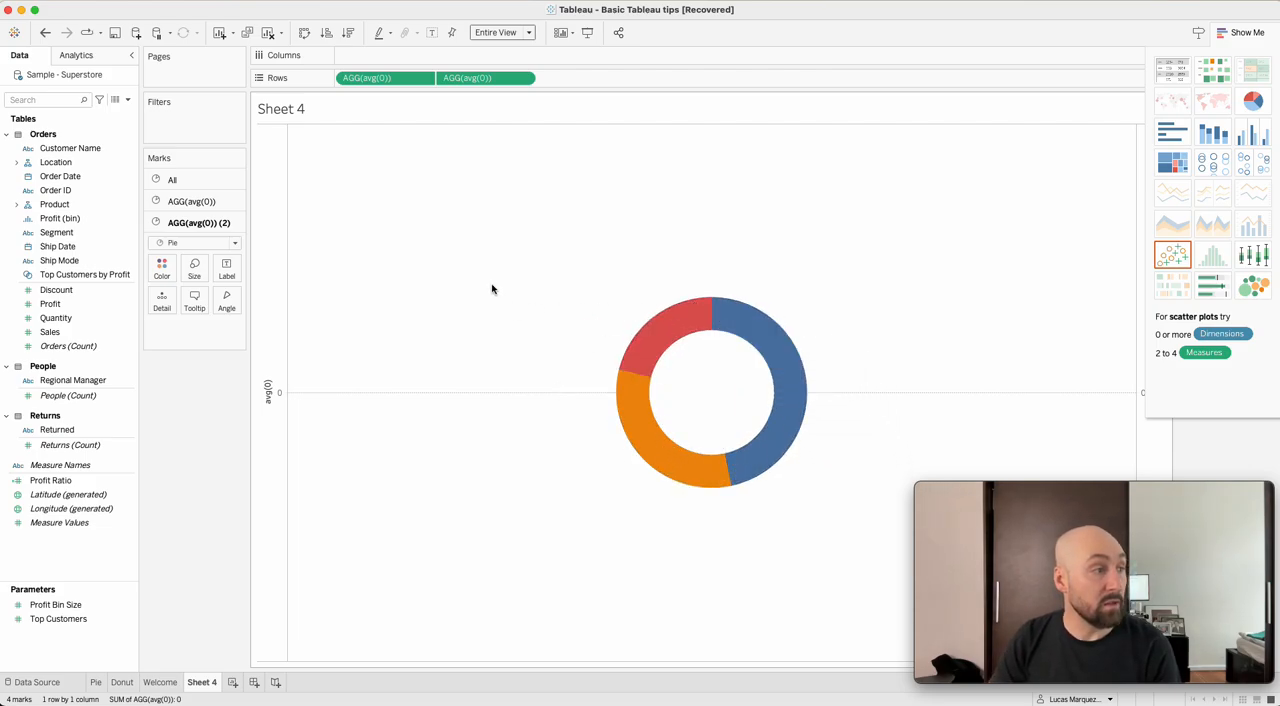
Label the slices of the first avg(0) pie with Segment and Profit.
left_click(83, 222)
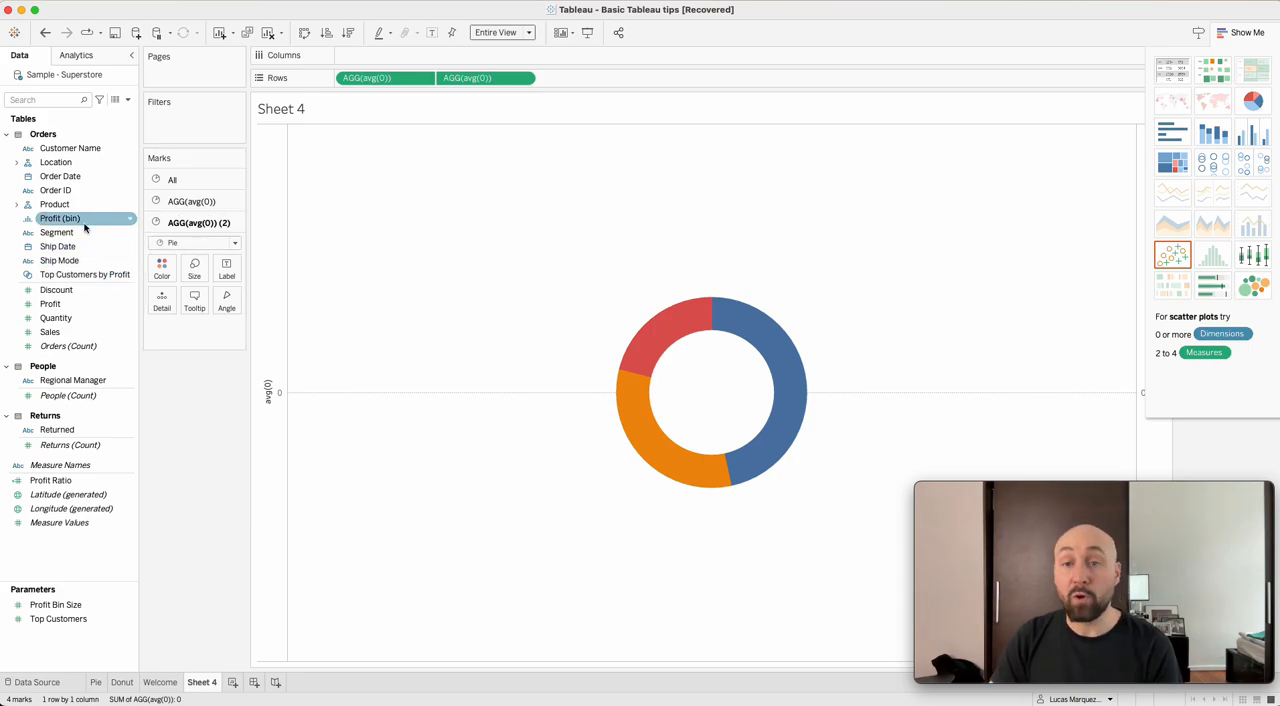
left_click(192, 201)
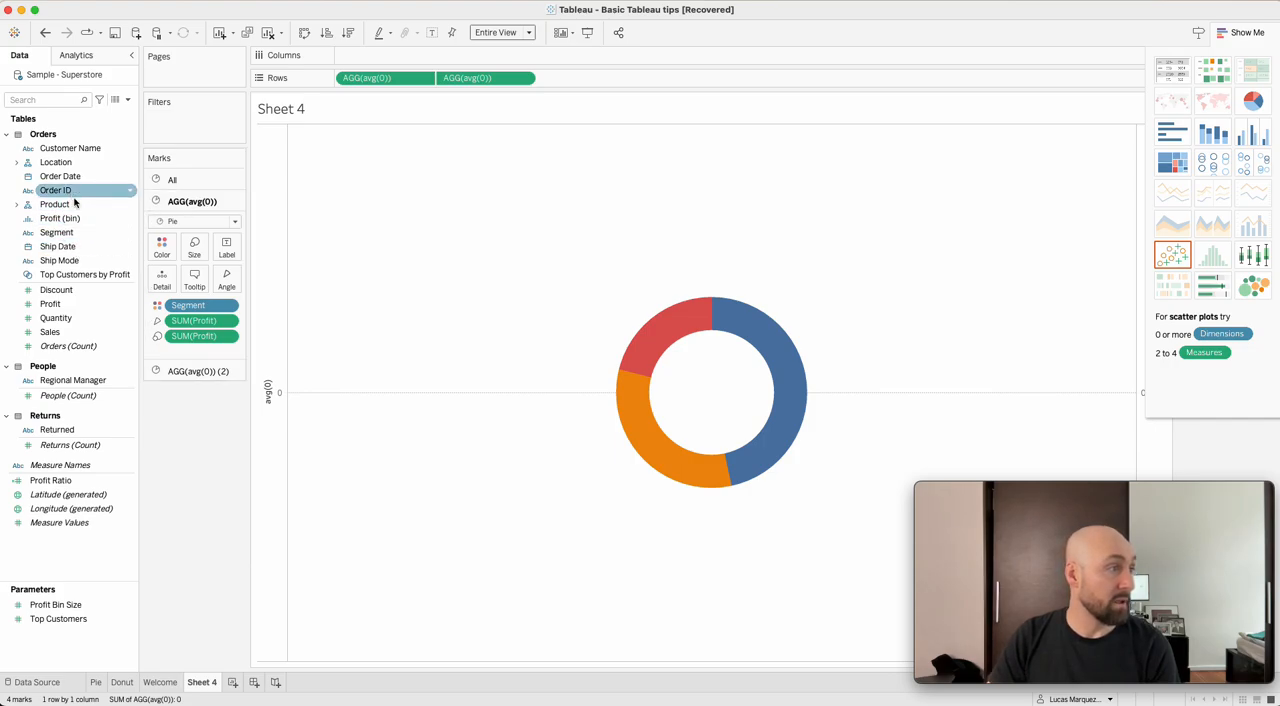
left_click_drag(62, 233, 225, 254)
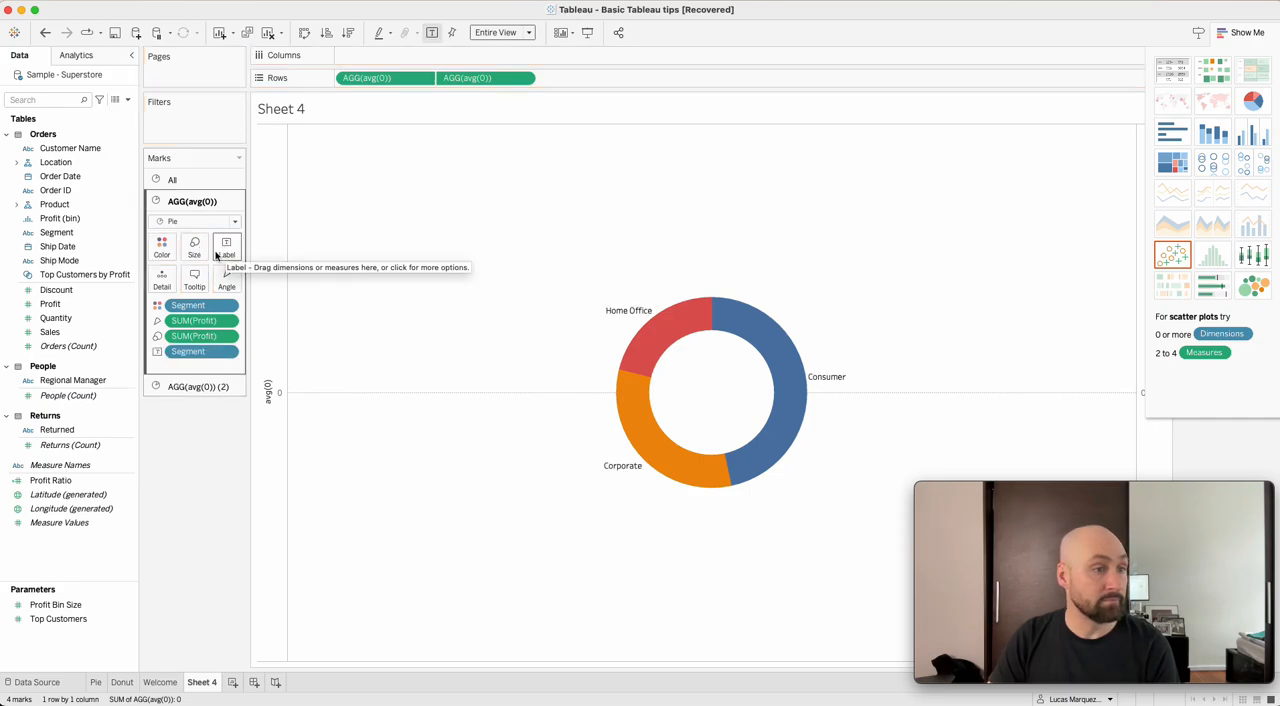
left_click_drag(64, 310, 226, 256)
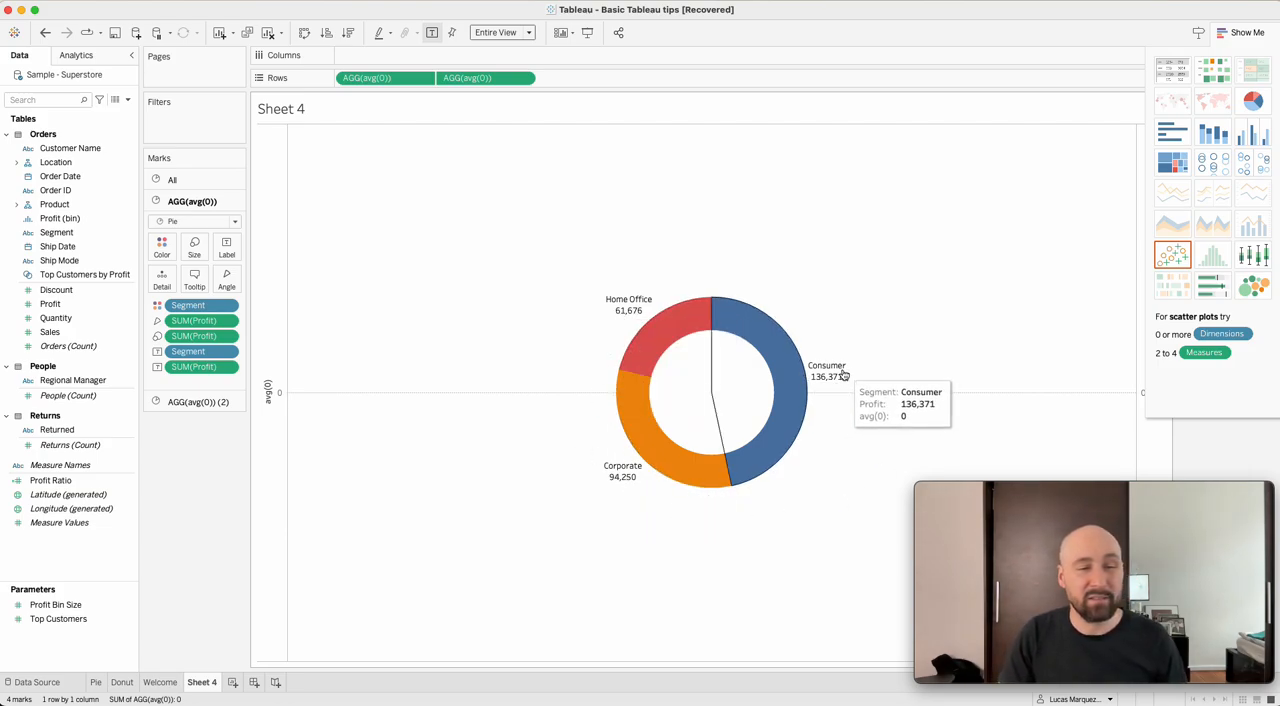
mouse_move(836, 381)
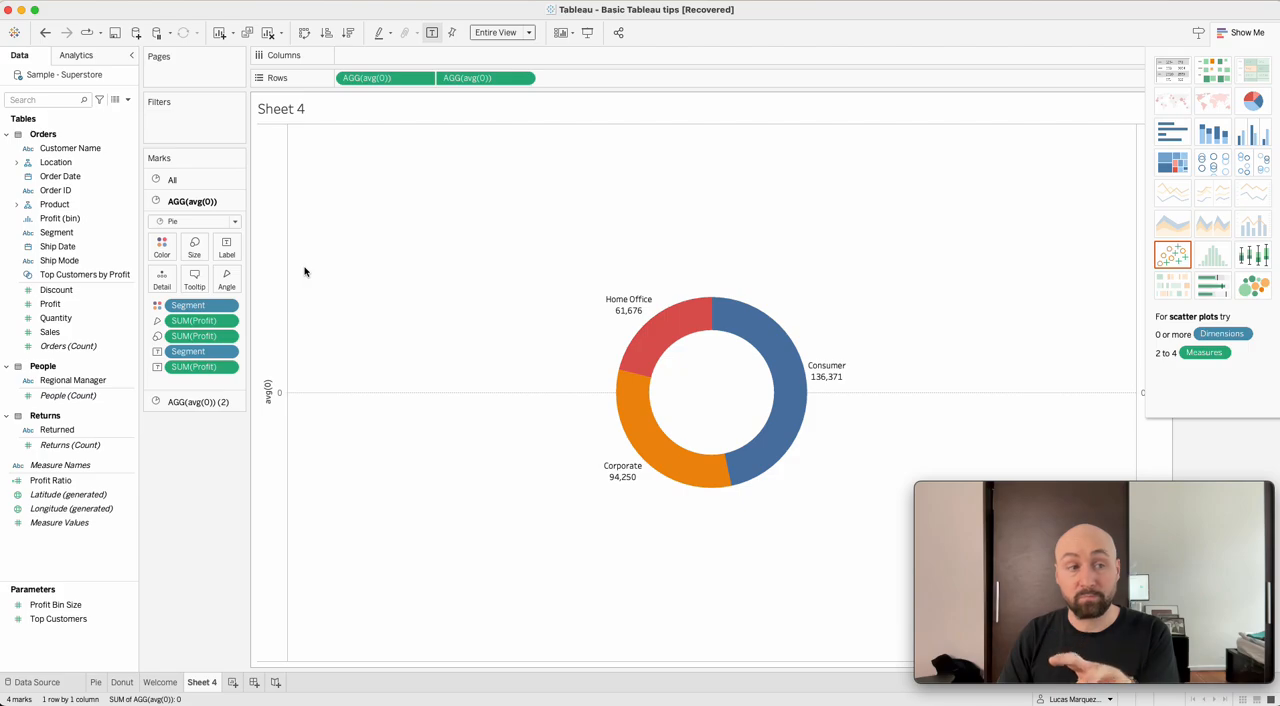
Add Profit as a label on the second avg(0) pie, in the center of the donut.
left_click(190, 403)
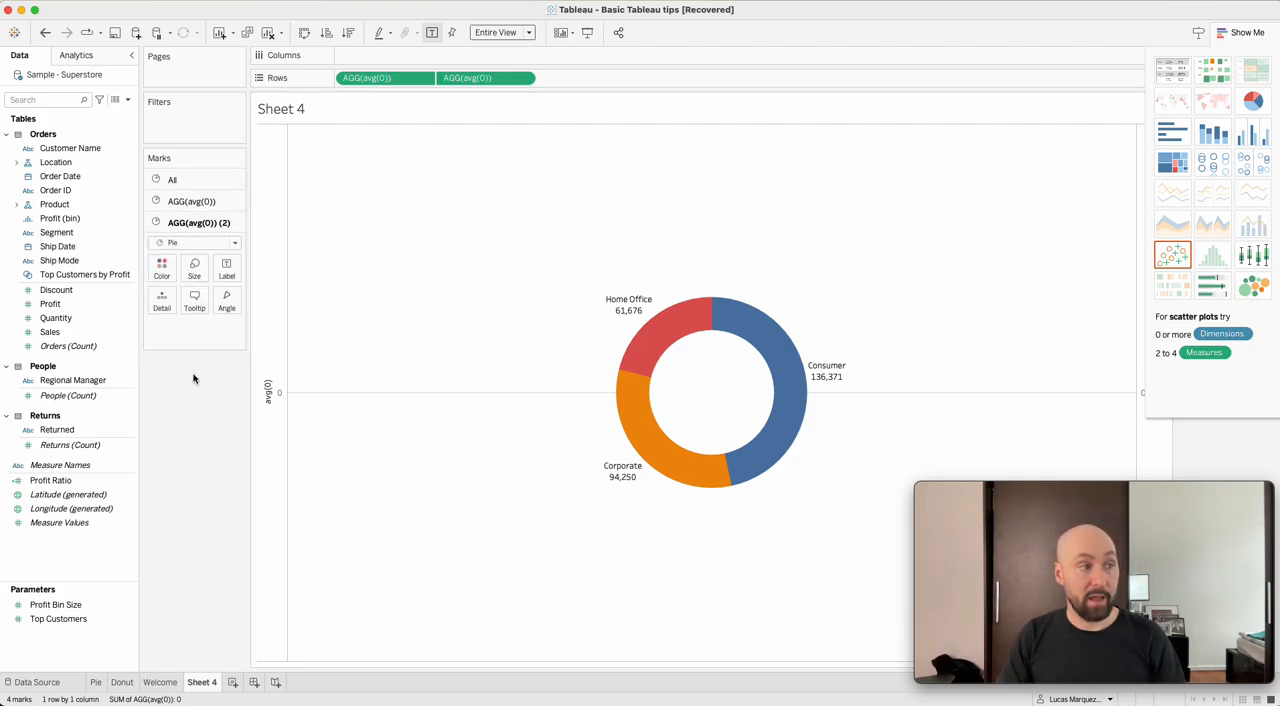
left_click(69, 305)
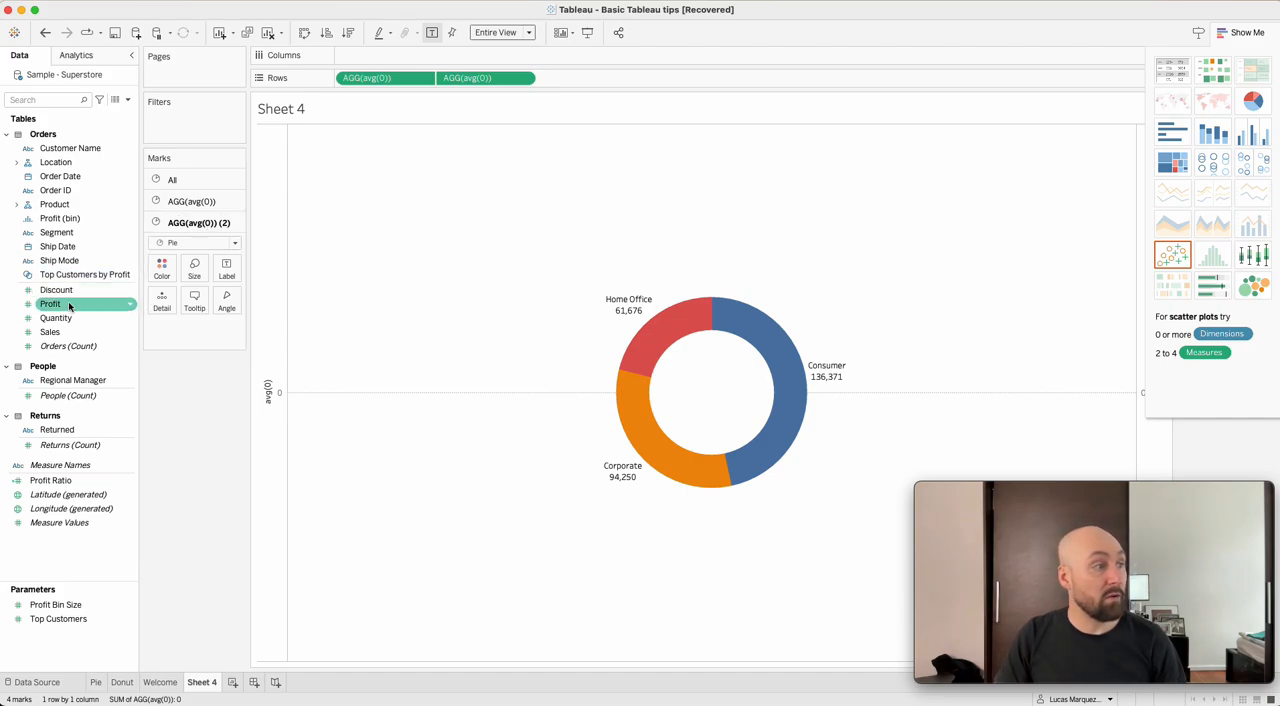
left_click_drag(60, 305, 227, 268)
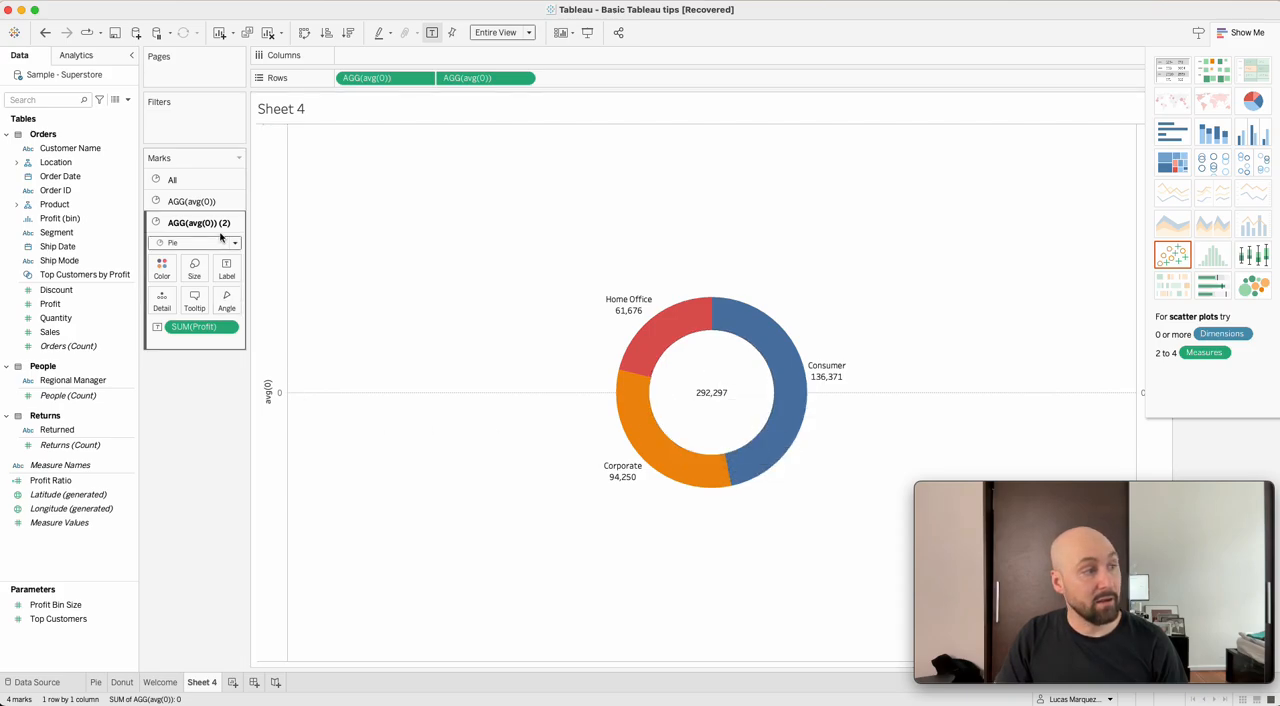
left_click(210, 202)
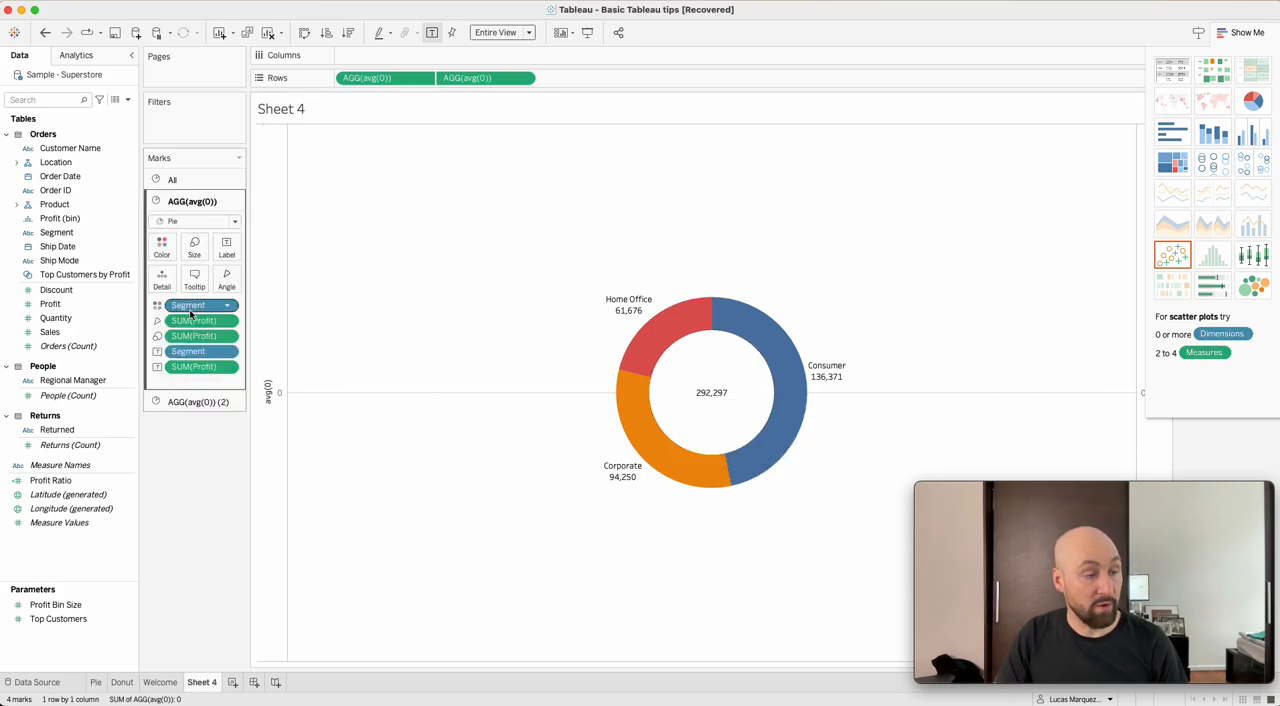
Edit the second avg(0) pie's label text, adding the line "Total Profit" above <SUM(Profit)>.
left_click(190, 402)
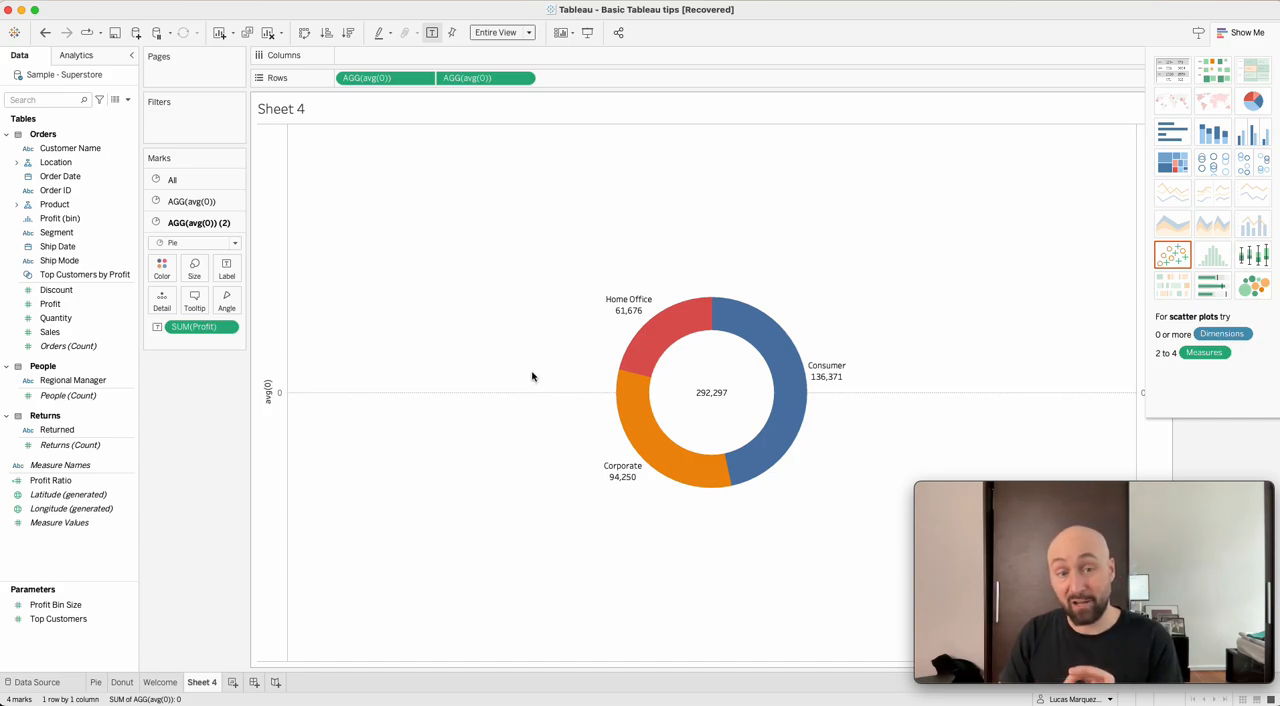
left_click(225, 267)
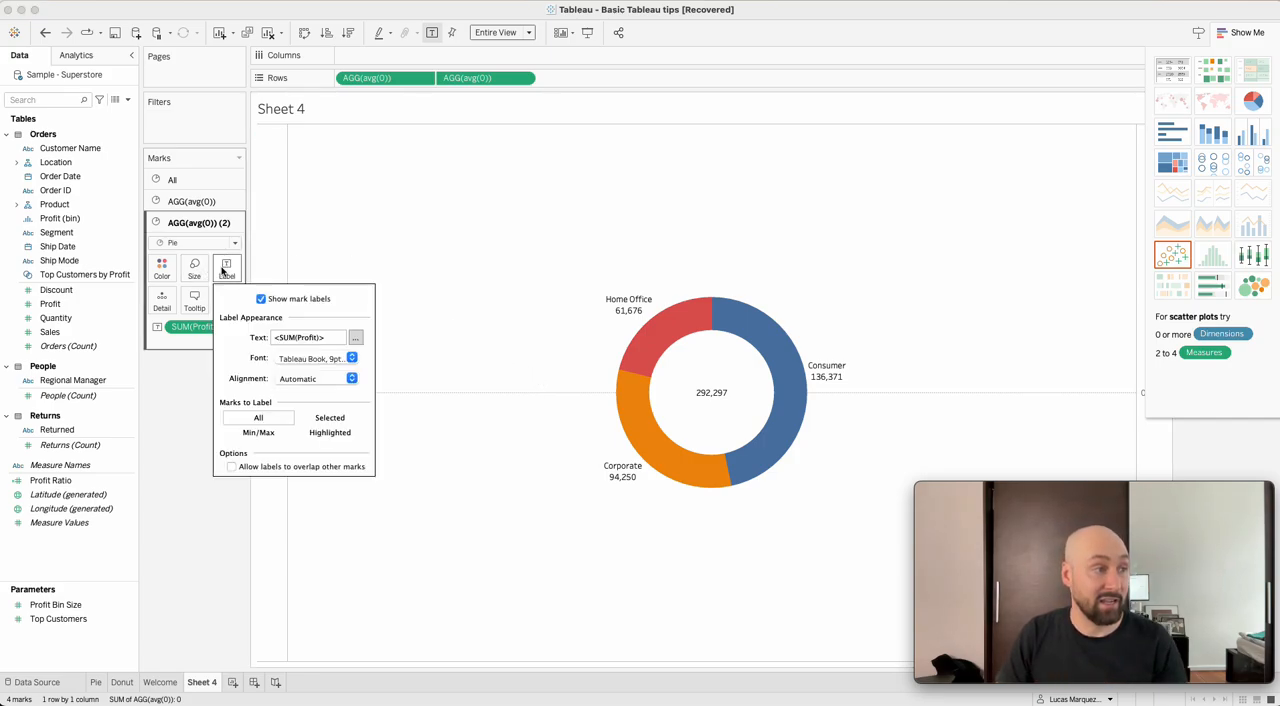
left_click(356, 338)
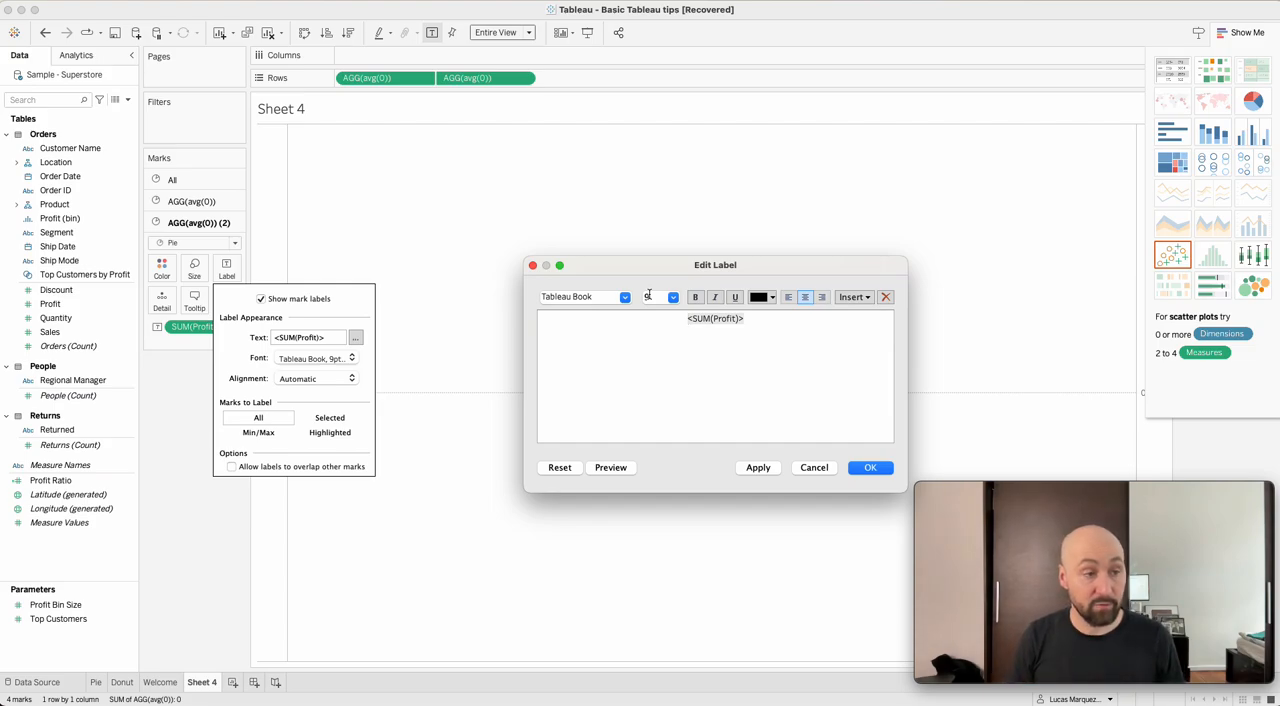
left_click_drag(744, 320, 630, 315)
left_click(697, 340)
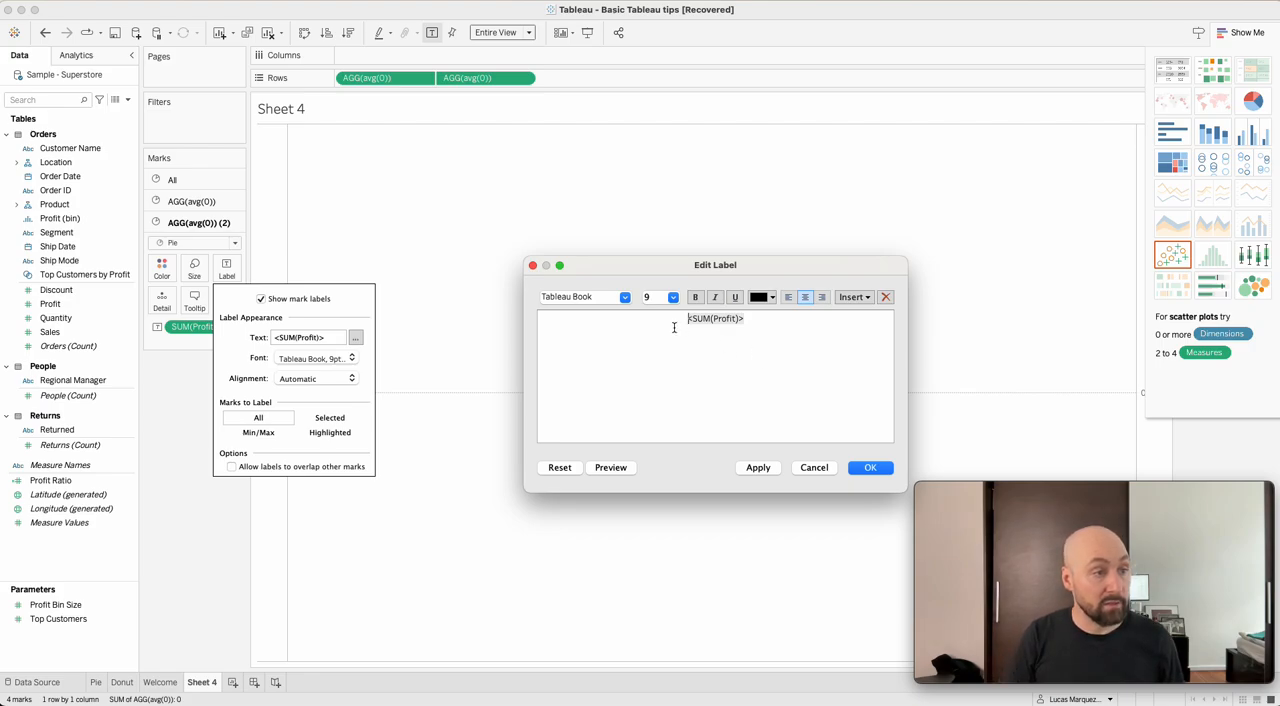
key("Return")
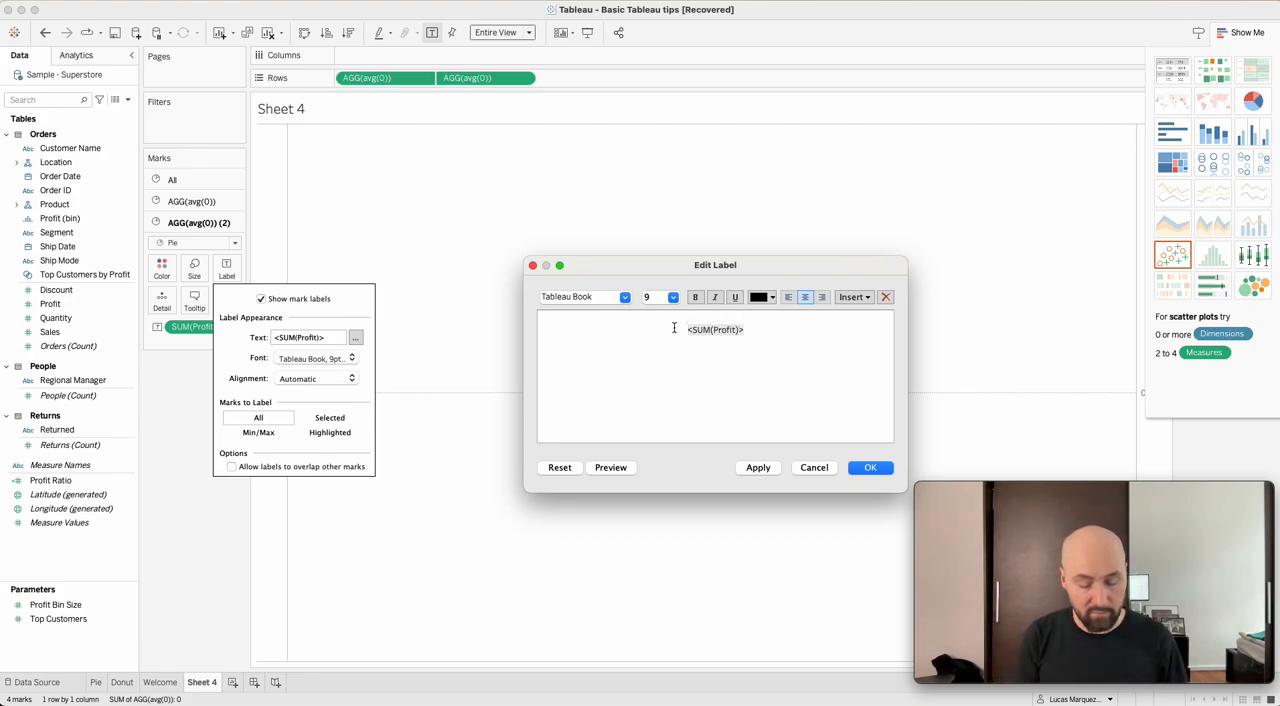
type("Total P")
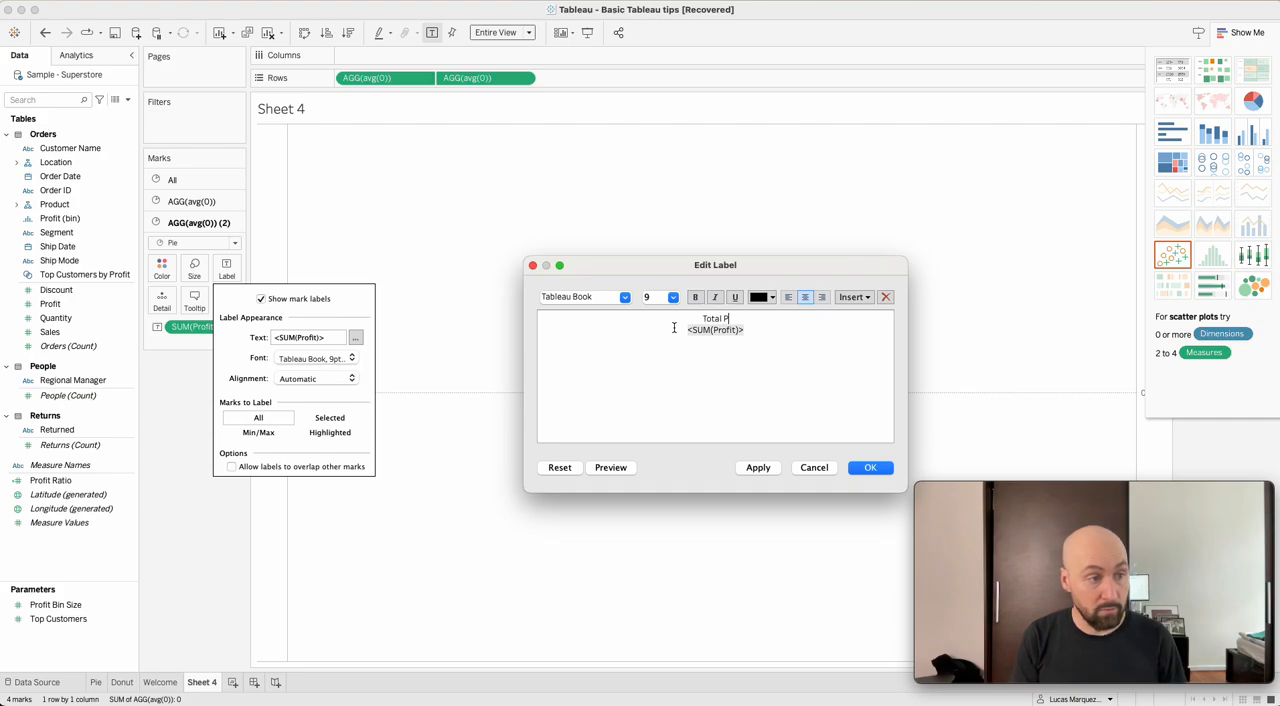
type("rofit")
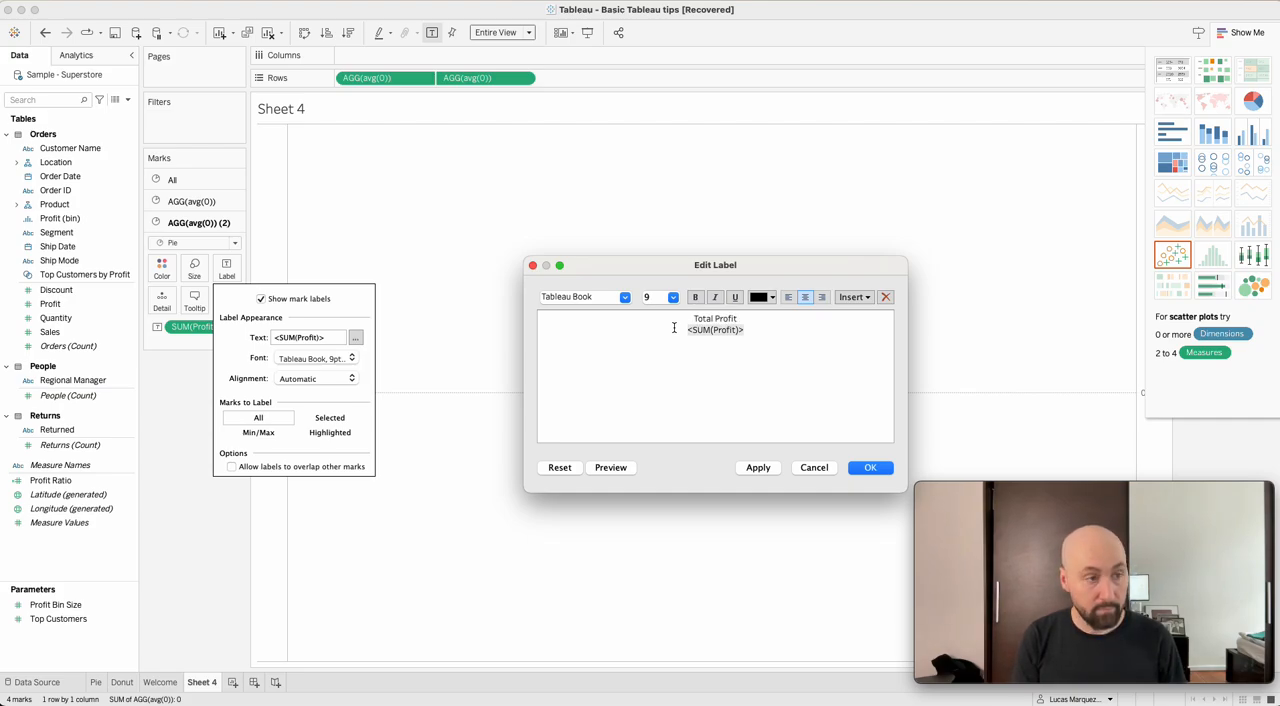
Make "Total Profit" bold, set both lines of the center label to font size 11, and apply the label changes.
key("super+shift+Left")
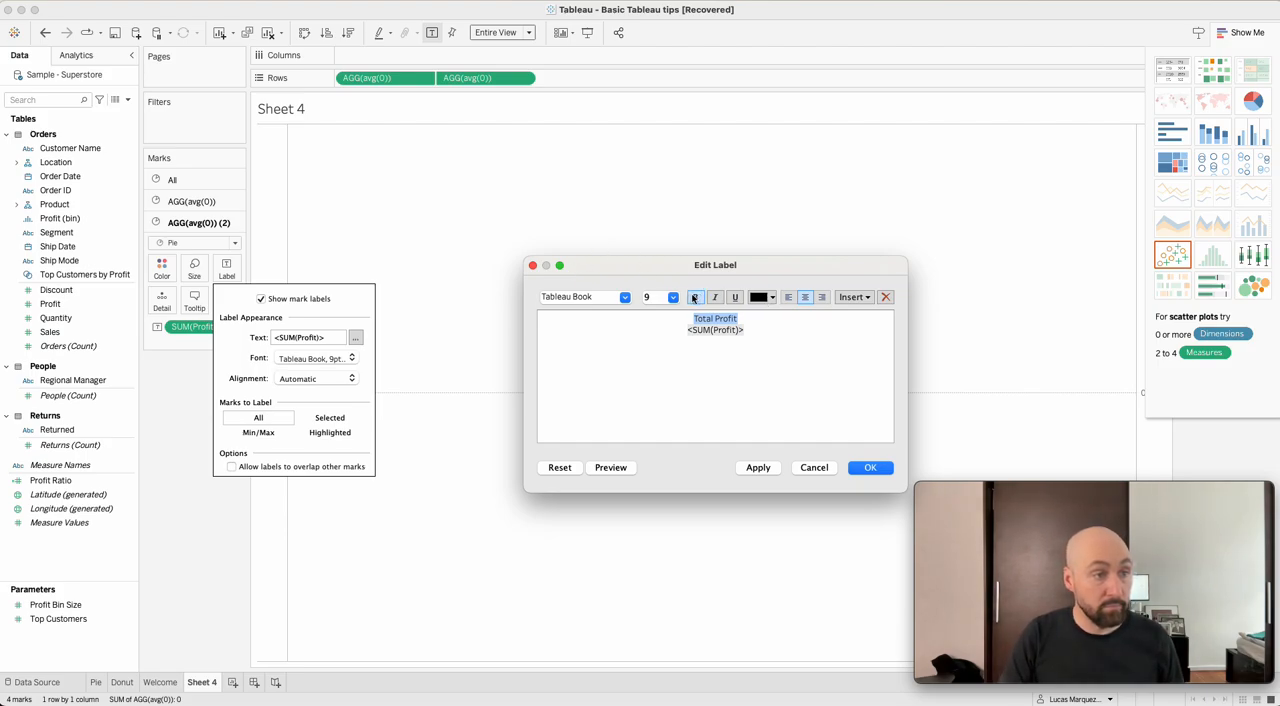
left_click(694, 298)
left_click_drag(786, 338, 626, 294)
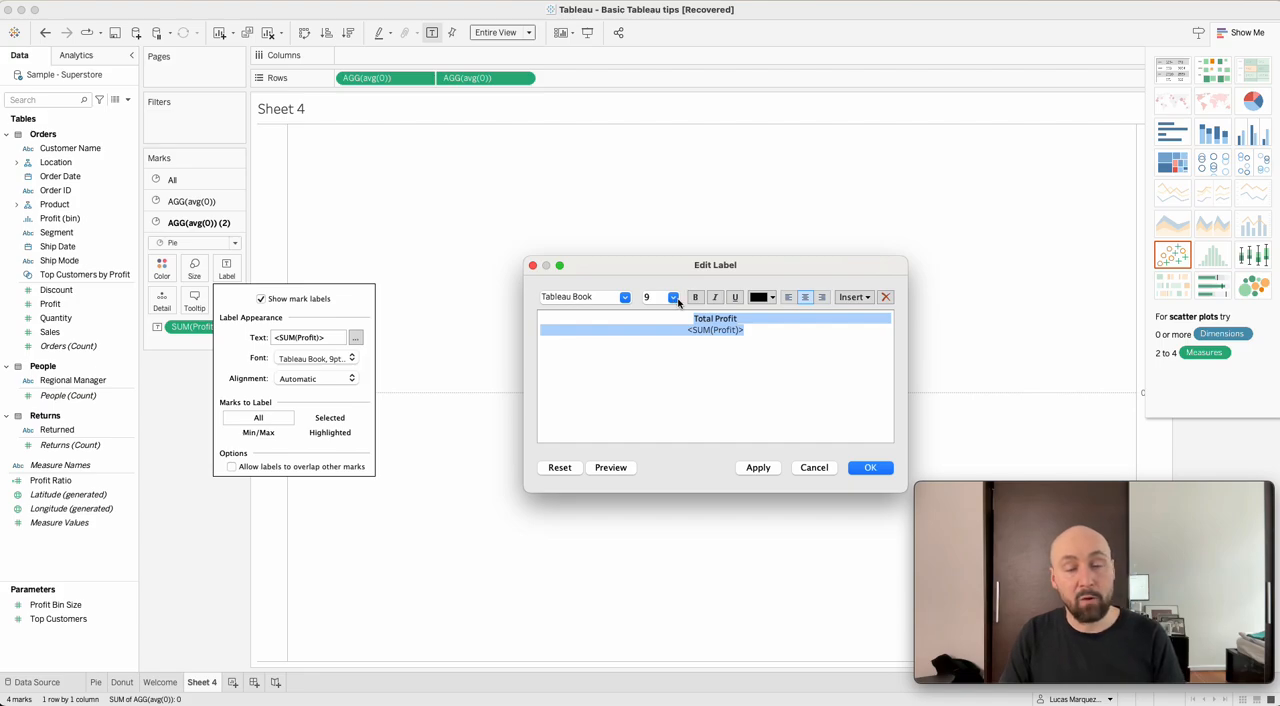
left_click(674, 297)
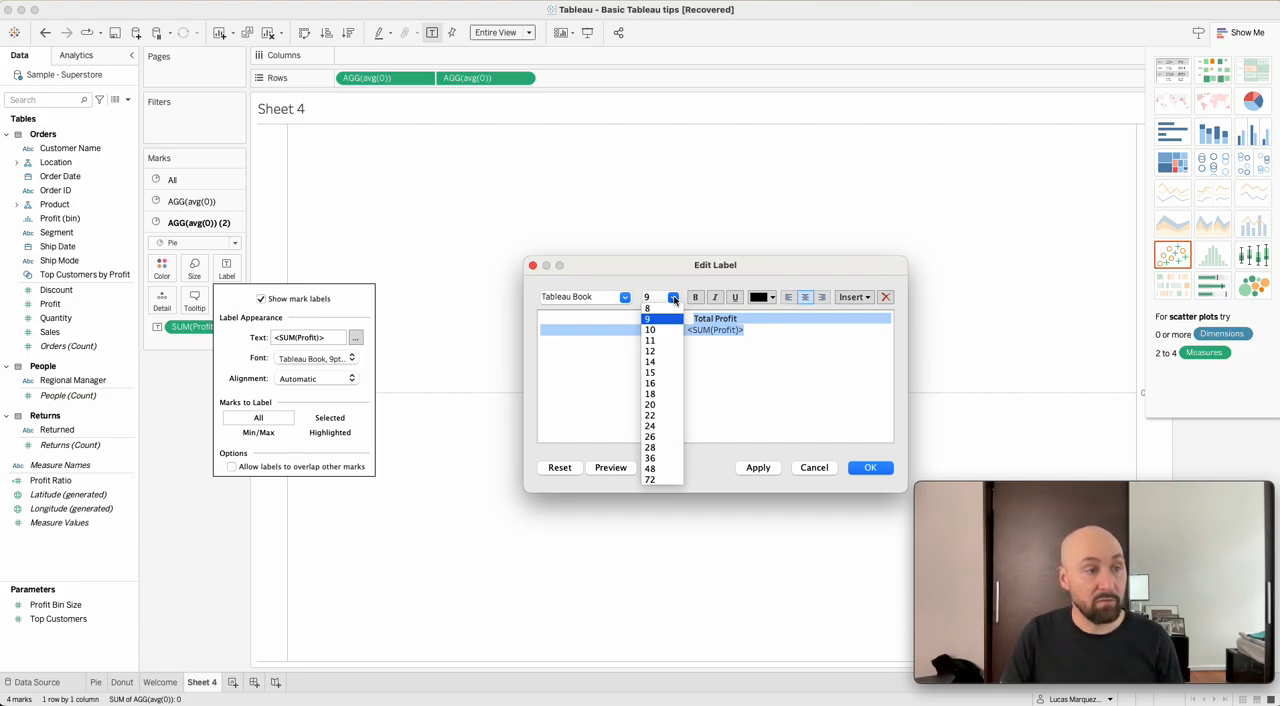
left_click(663, 342)
left_click(810, 411)
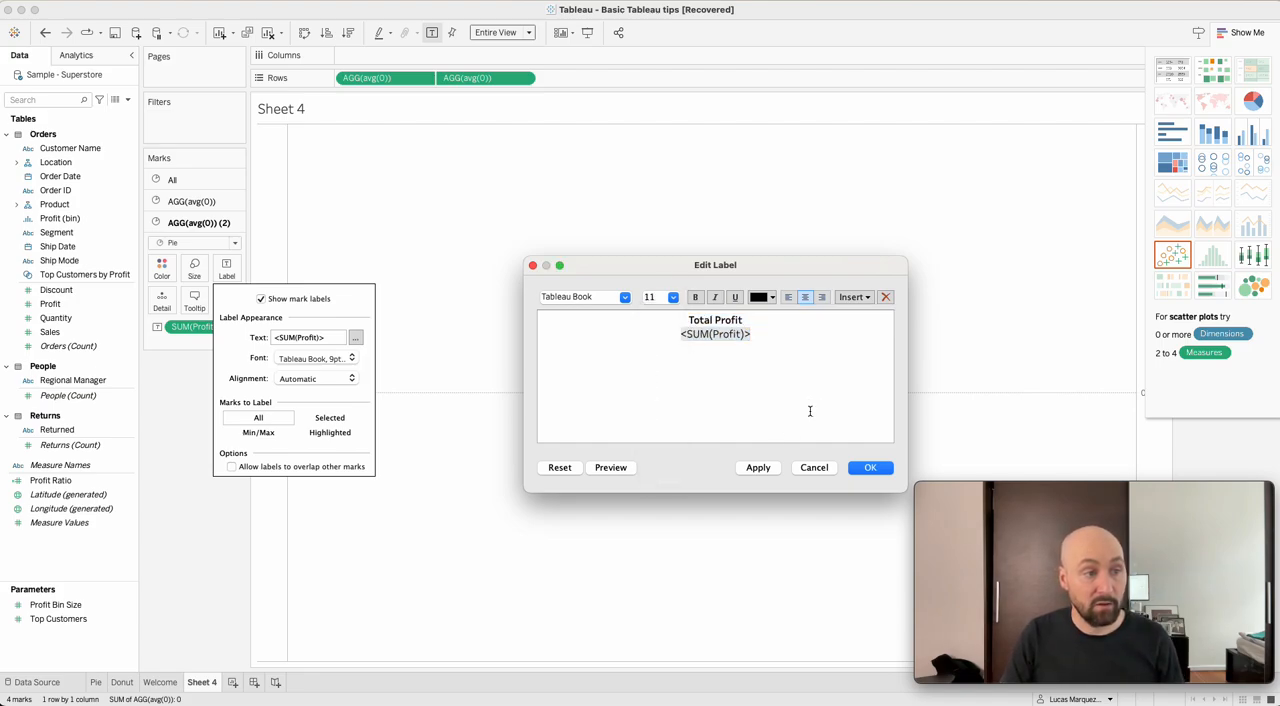
left_click(867, 467)
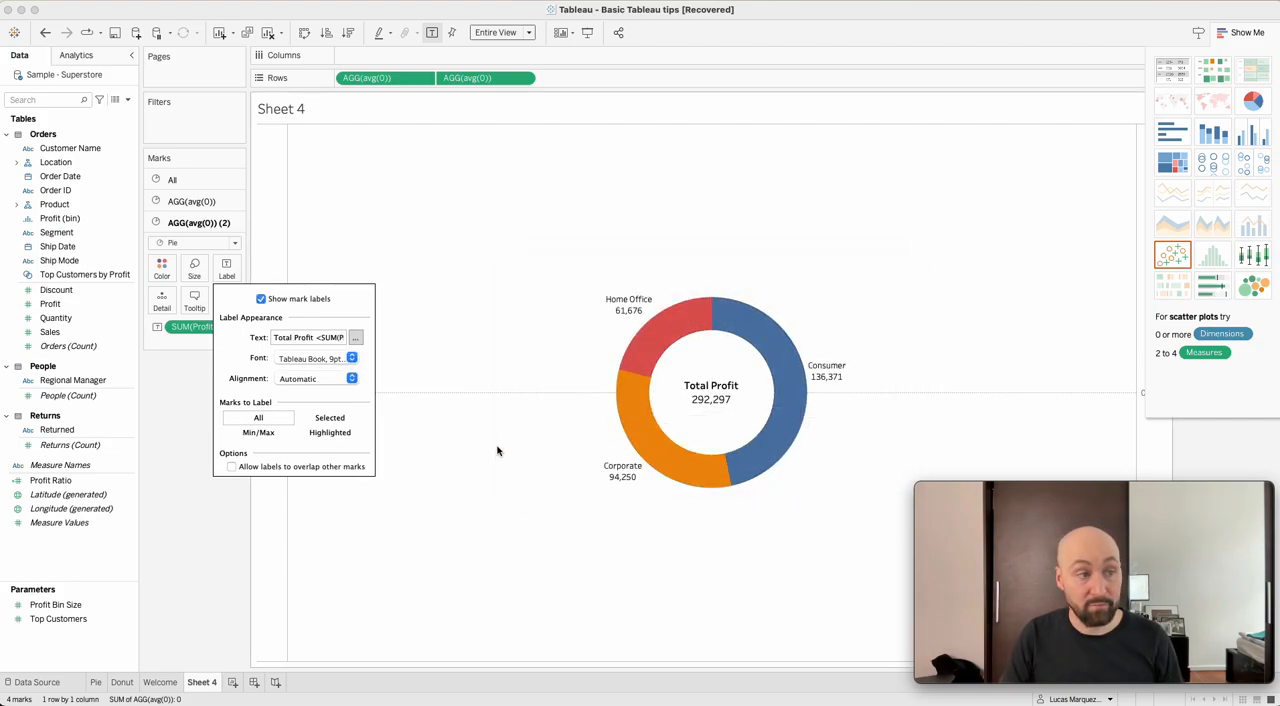
left_click(694, 530)
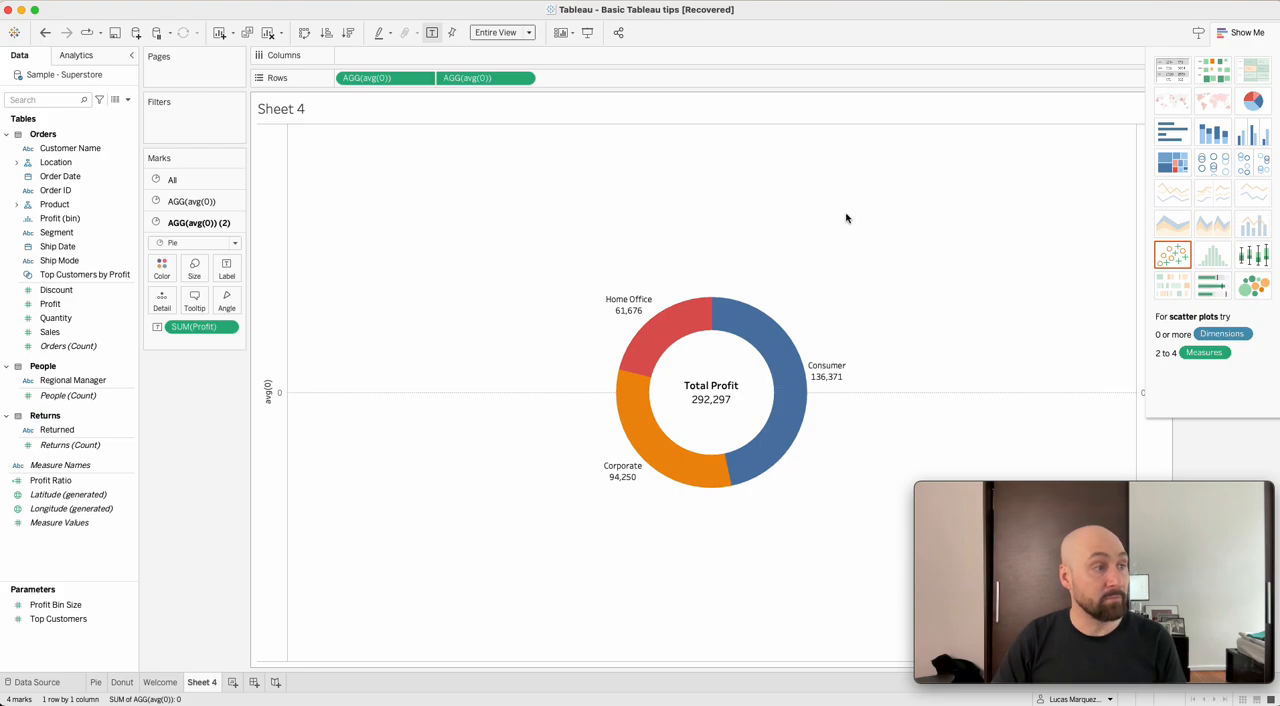
Apply the Percent of Total quick table calculation to the Profit label of the first avg(0) pie.
left_click(210, 204)
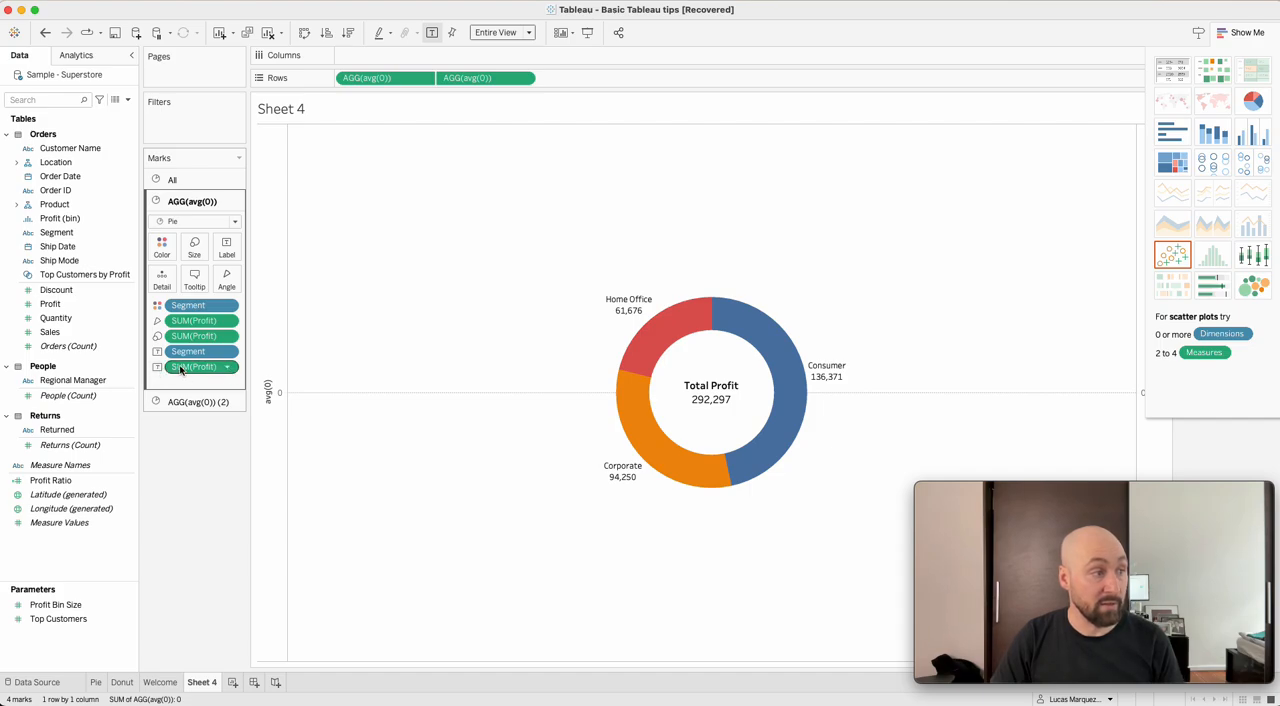
left_click(231, 369)
mouse_move(231, 416)
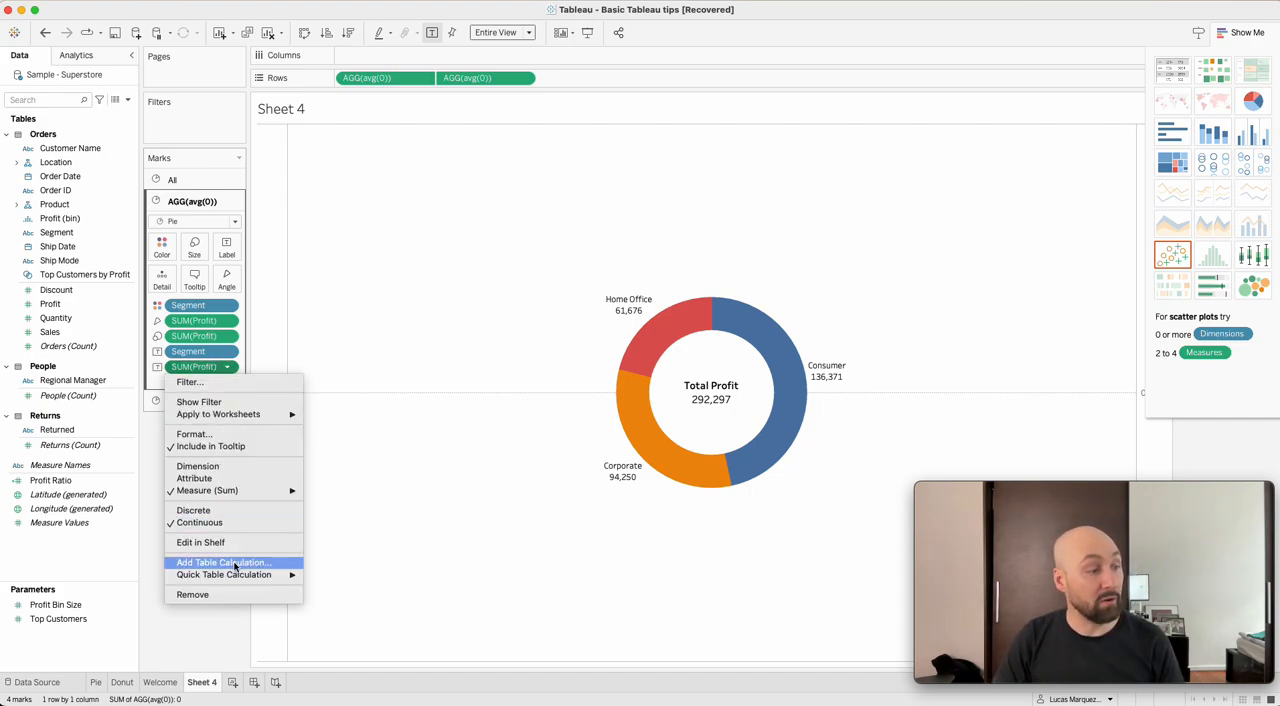
mouse_move(231, 575)
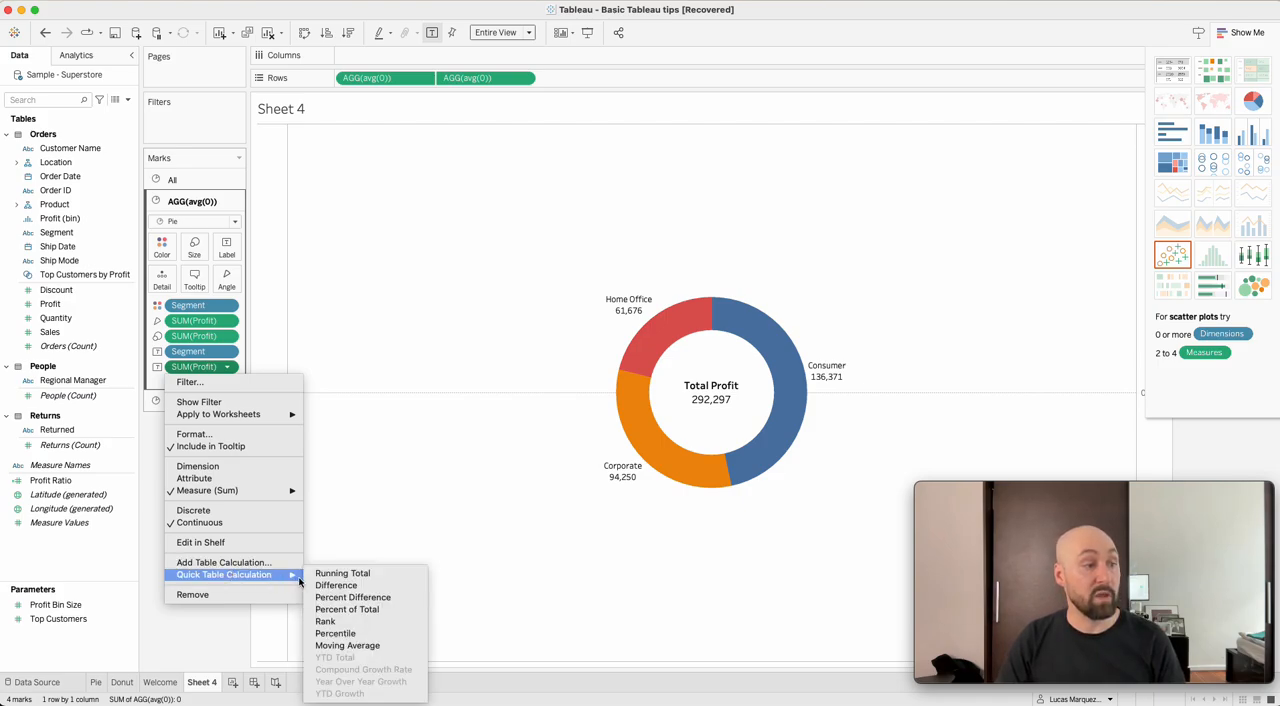
left_click(401, 612)
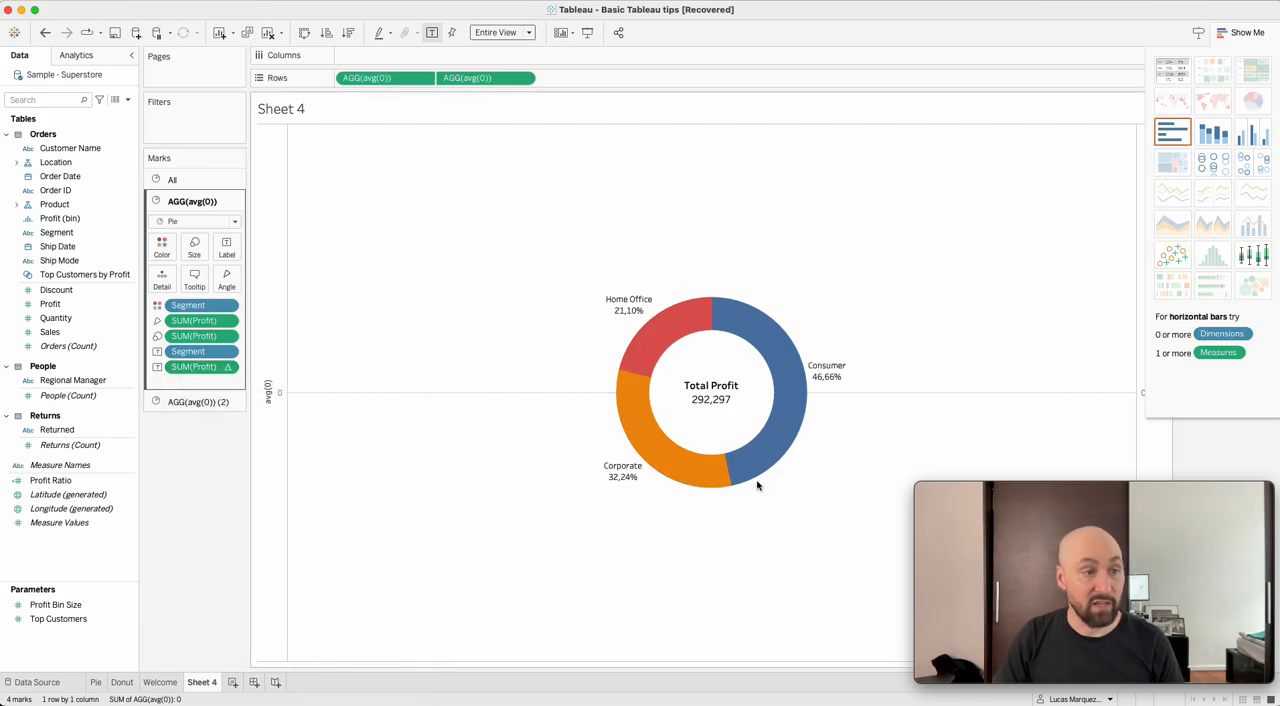
Add Profit as an additional label on the first avg(0) pie, alongside its percent of total.
mouse_move(832, 378)
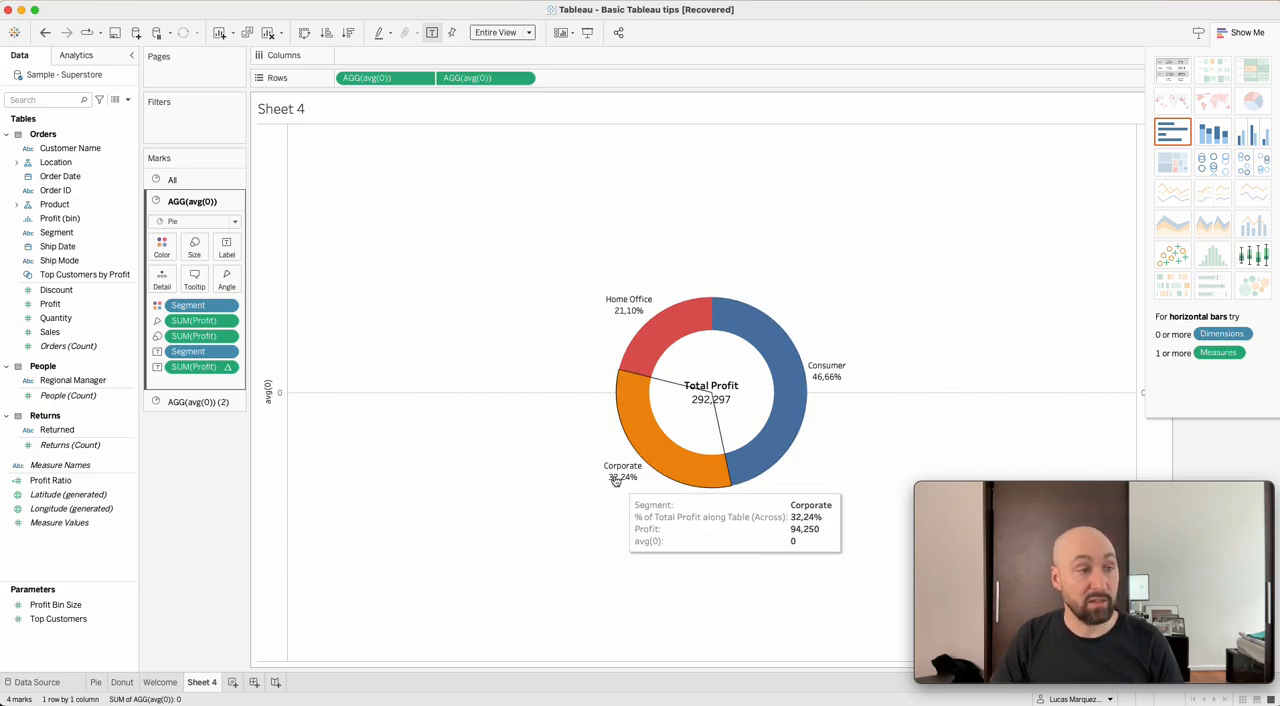
mouse_move(626, 318)
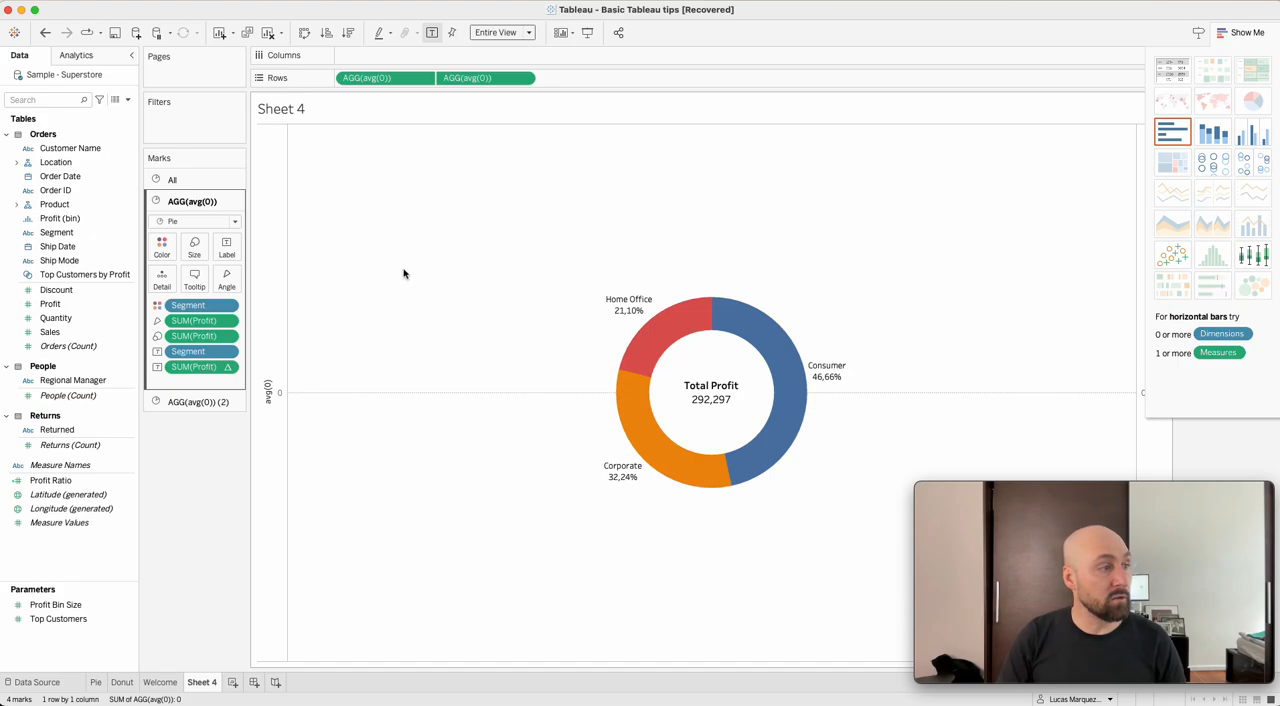
left_click(52, 305)
left_click_drag(52, 305, 227, 252)
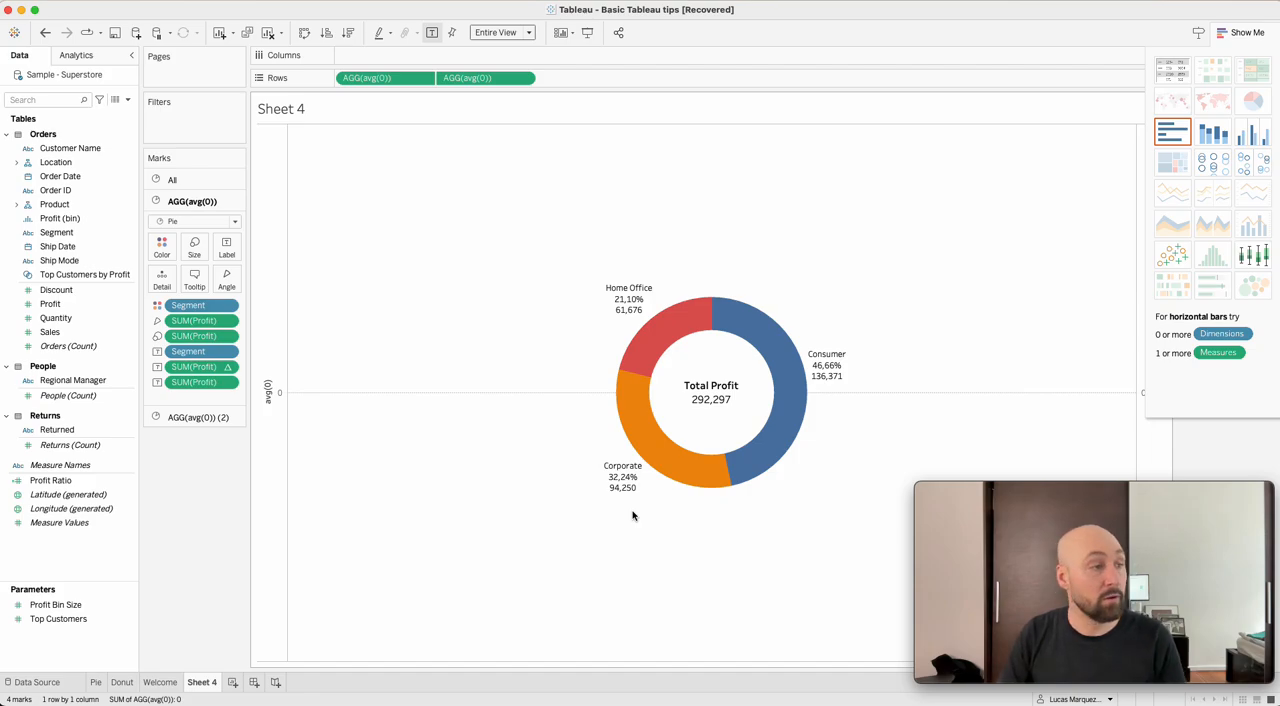
Format the numbers of the percent-of-total Profit label as Percentage with 0 decimal places.
right_click(216, 371)
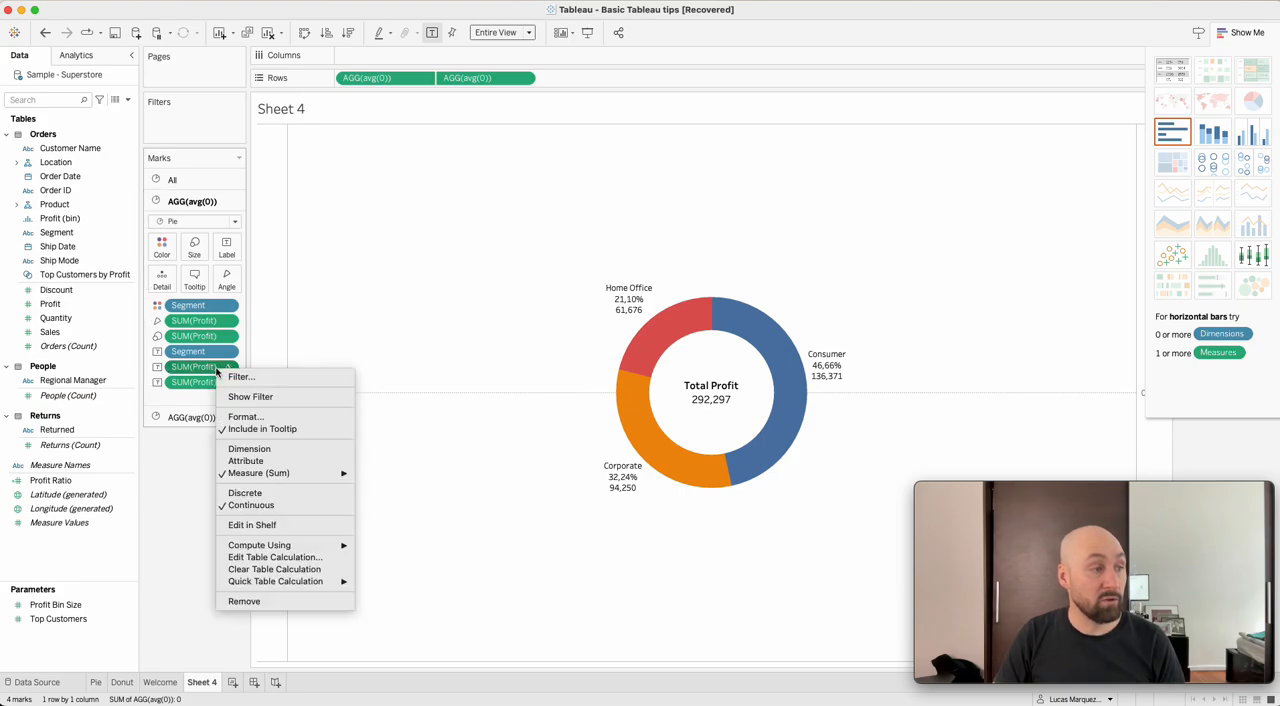
left_click(242, 418)
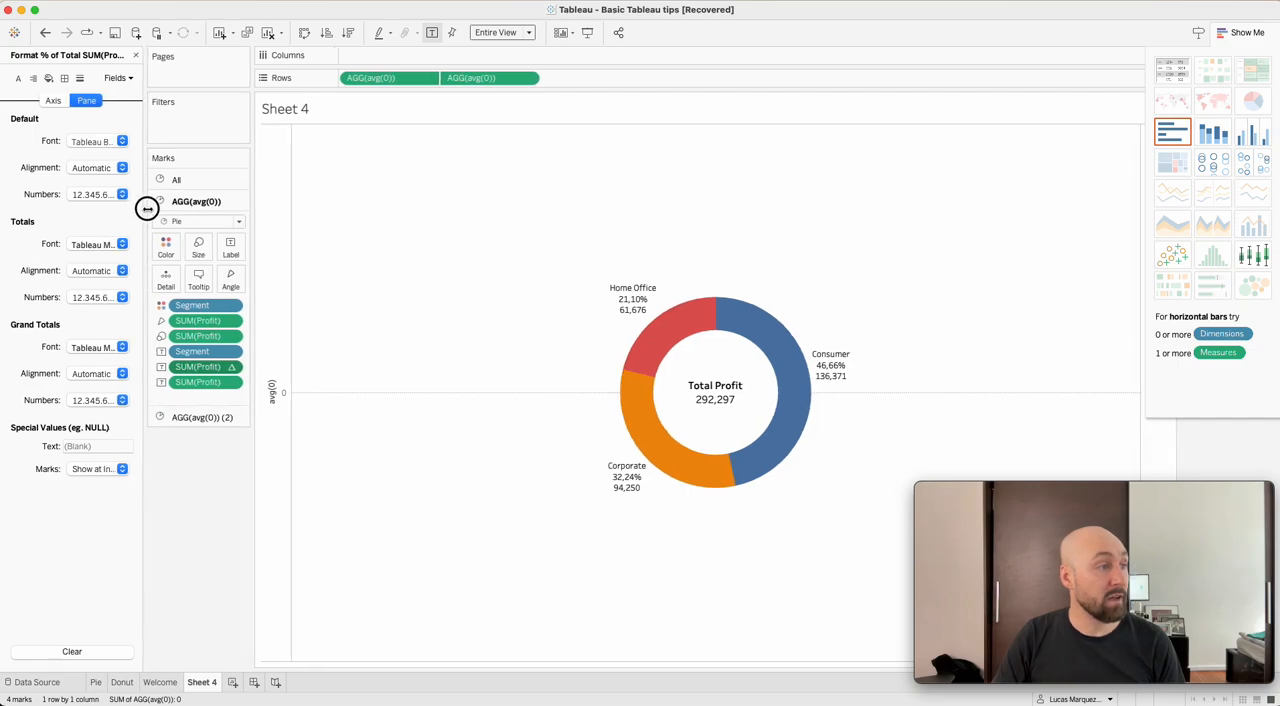
left_click_drag(141, 207, 213, 207)
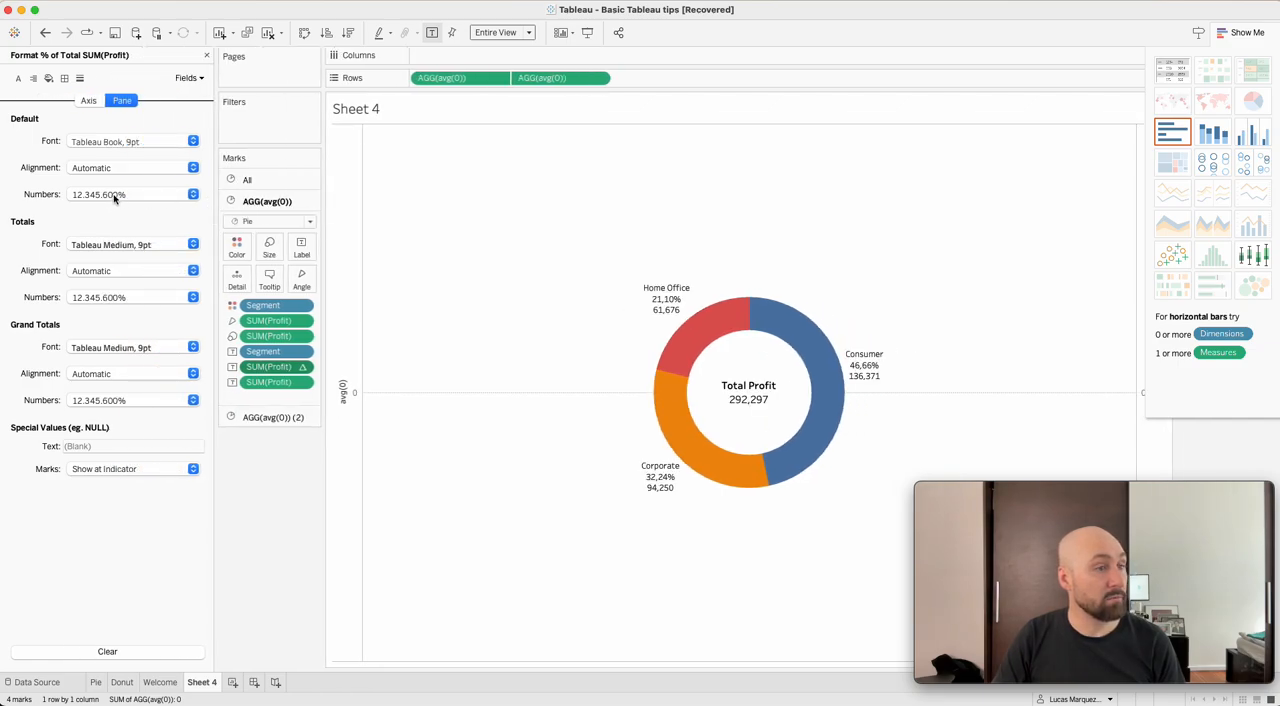
left_click(143, 196)
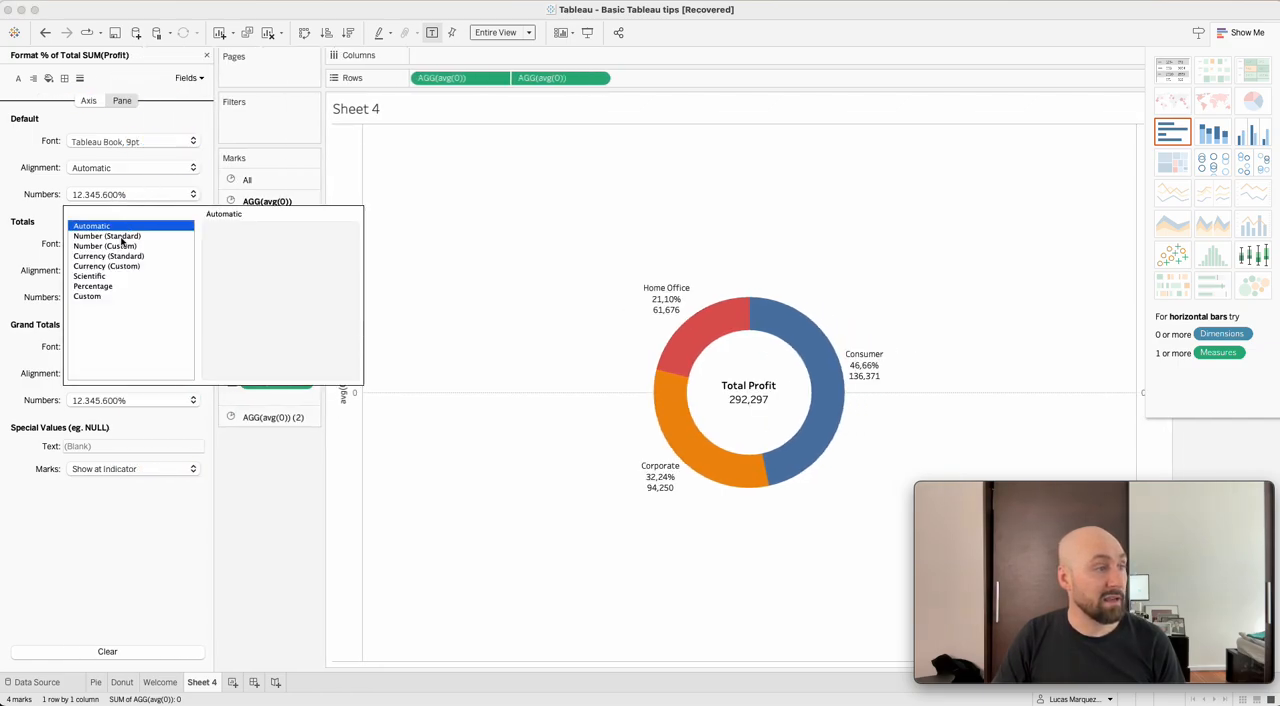
left_click(93, 287)
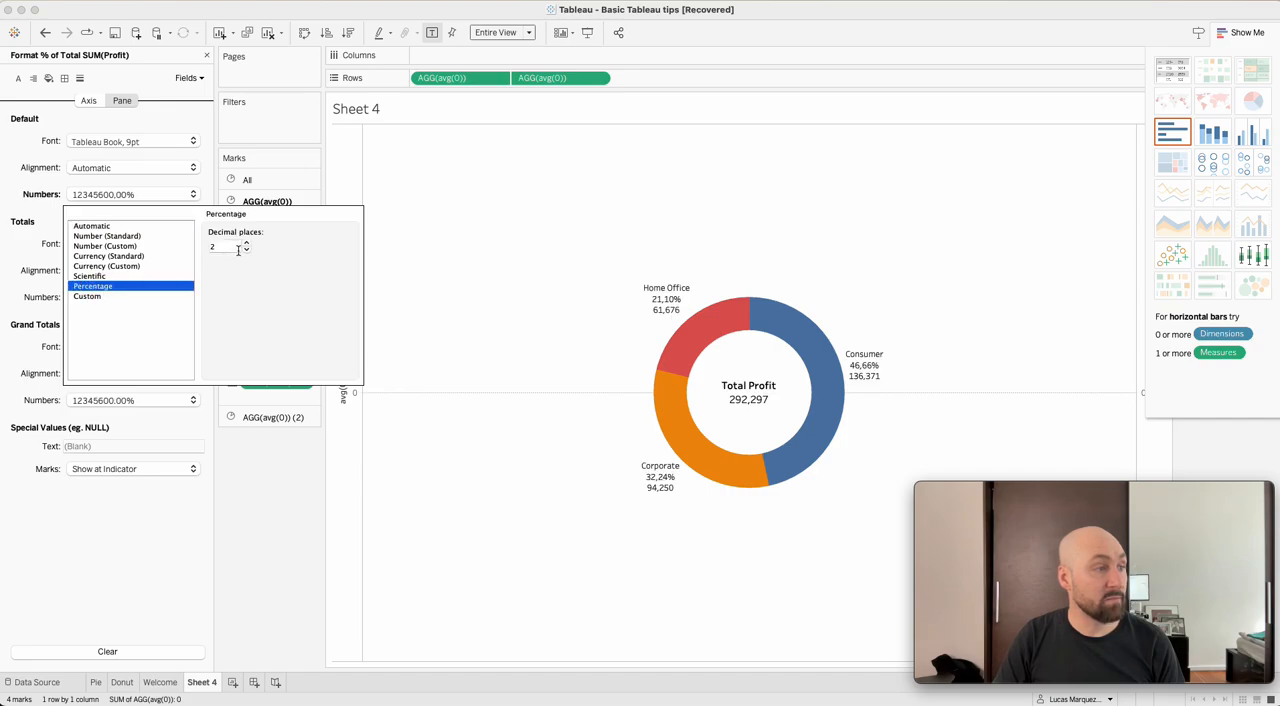
left_click(247, 249)
left_click(247, 249)
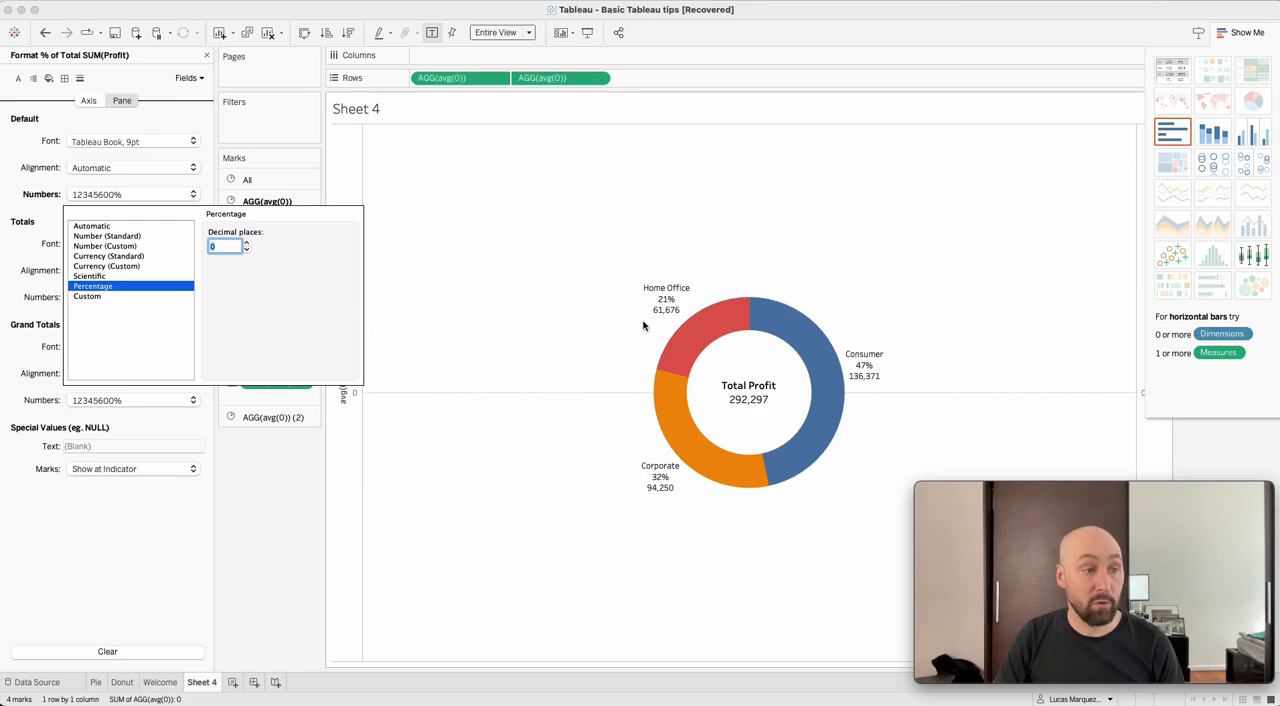
left_click(502, 259)
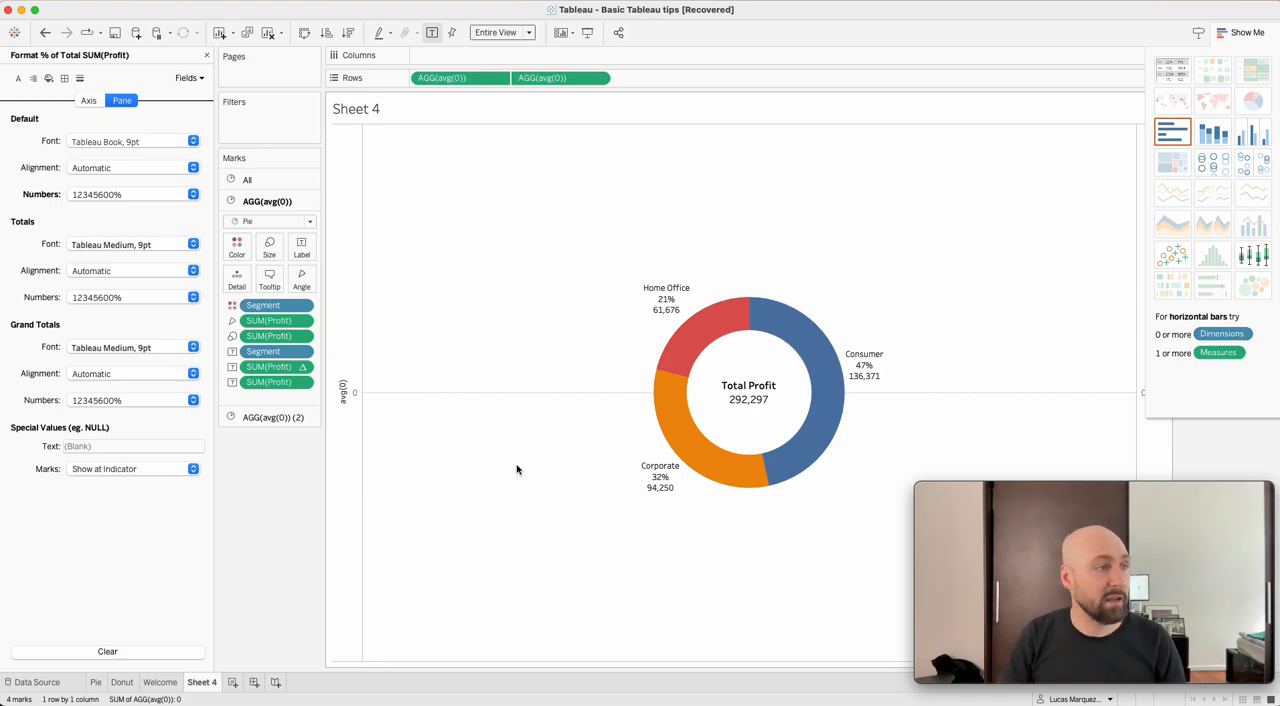
Edit the first avg(0) pie's label text, moving <Segment> to the first line and centering it.
left_click(303, 248)
left_click(430, 317)
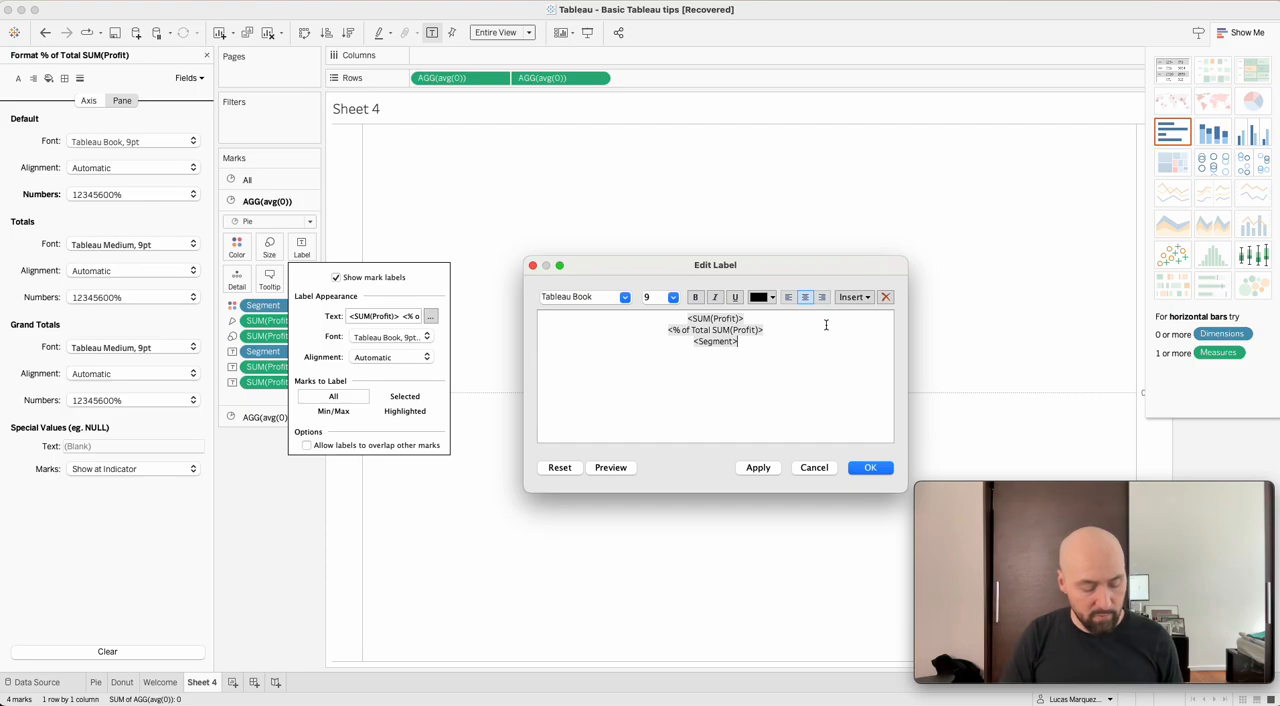
key("shift+super+Left")
key("super+c")
key("BackSpace")
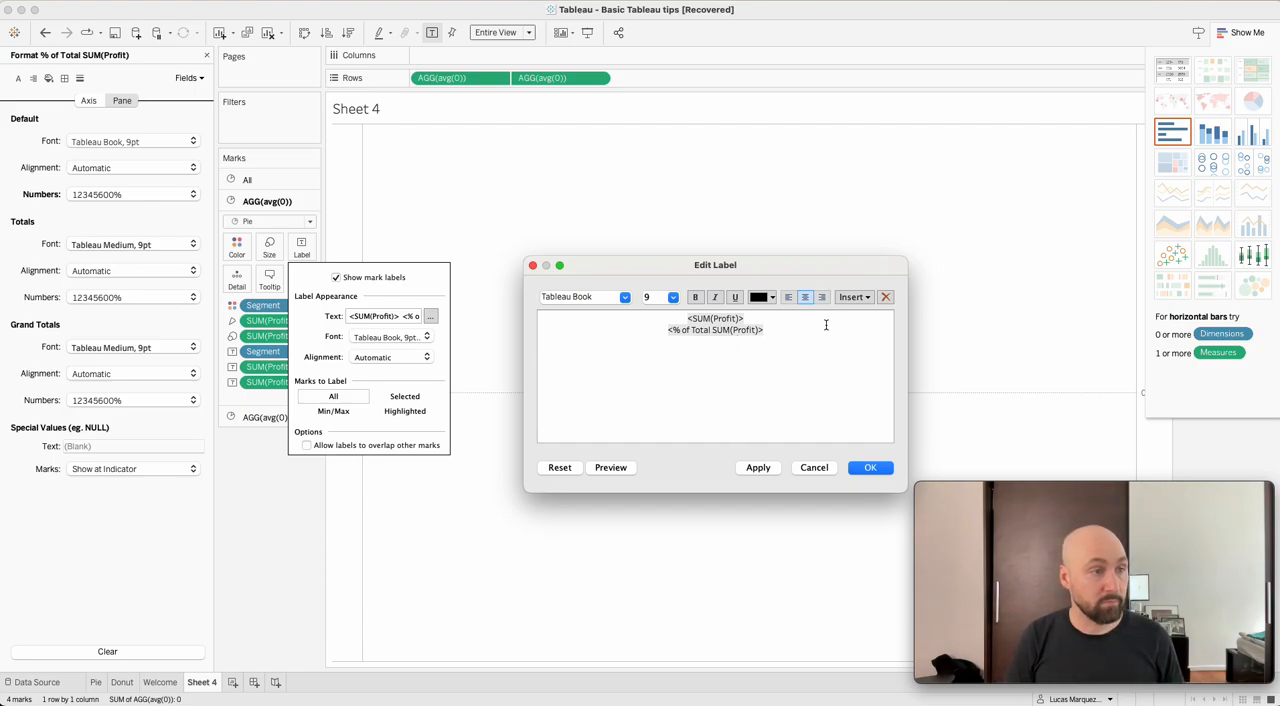
key("Return")
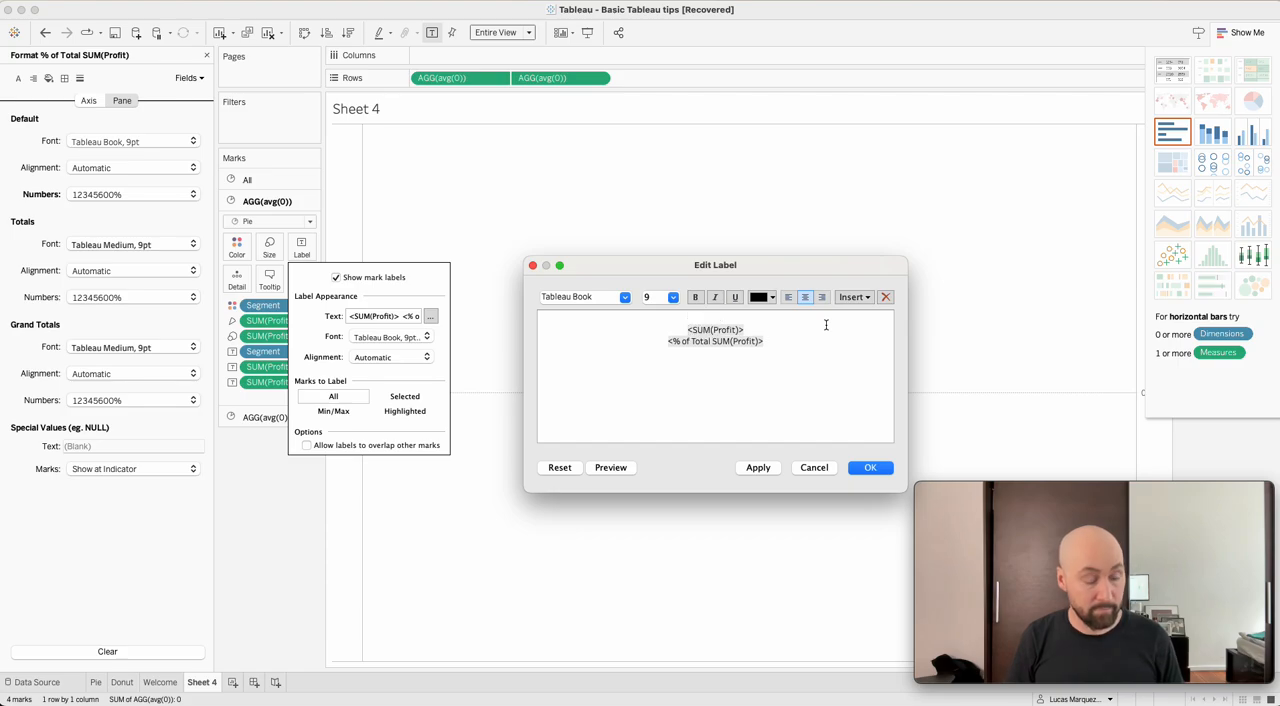
key("super+v")
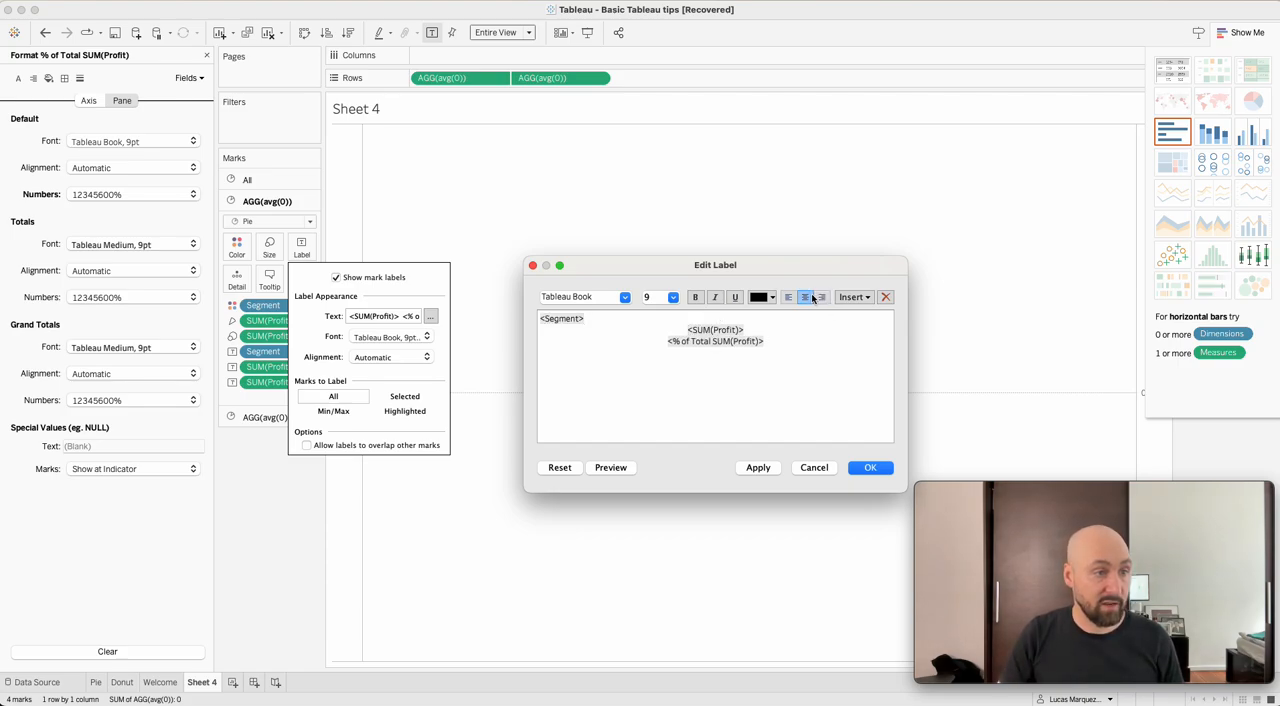
left_click(810, 297)
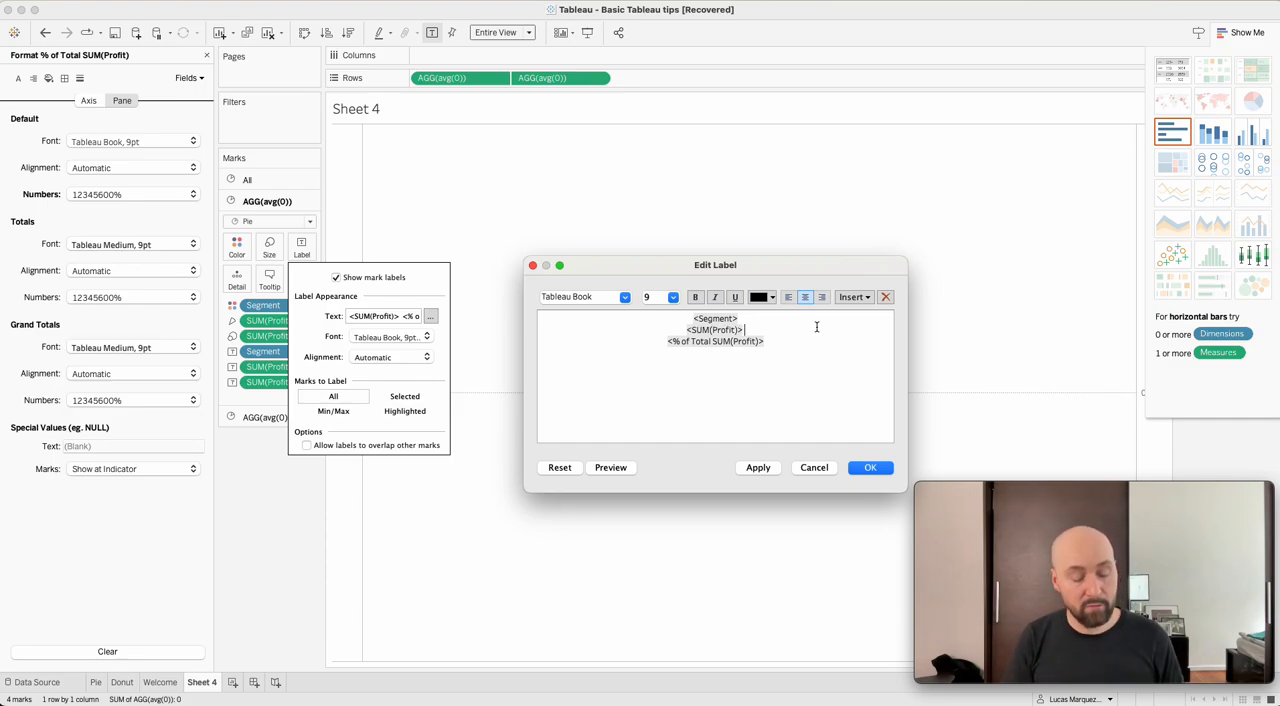
Place <% of Total SUM(Profit)> in parentheses on the same label line as <SUM(Profit)>.
type("(")
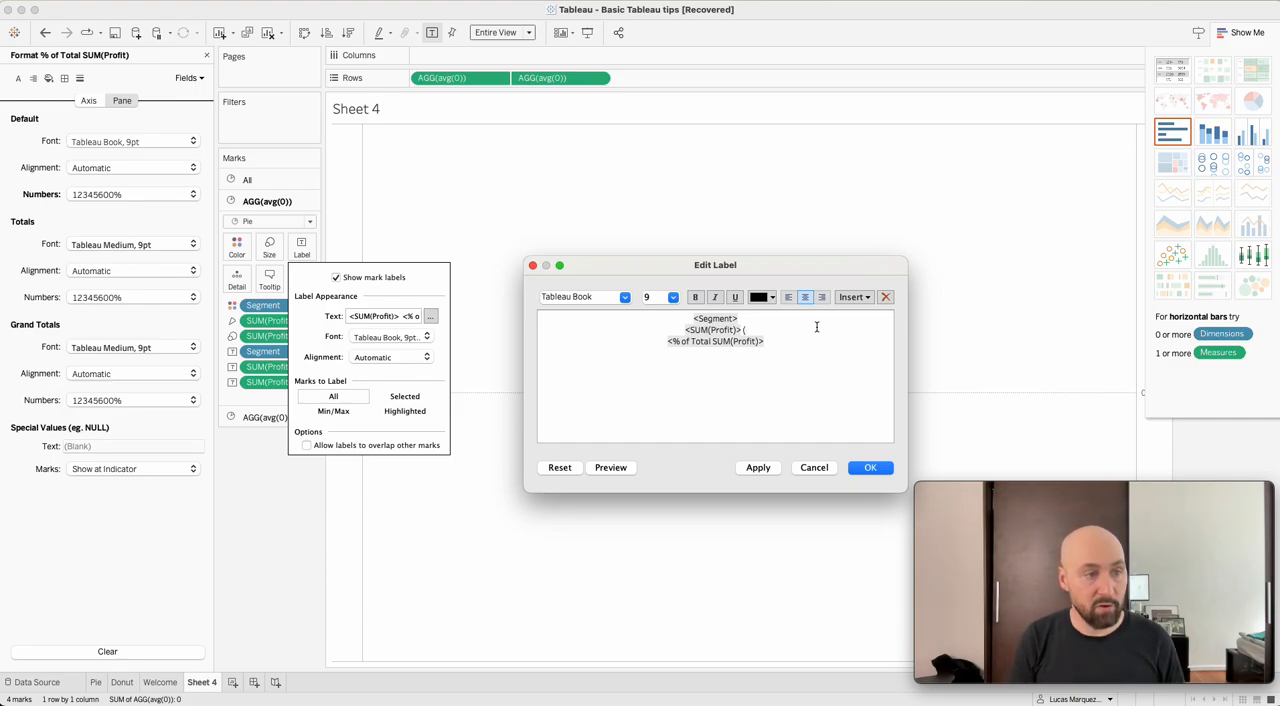
key("Delete")
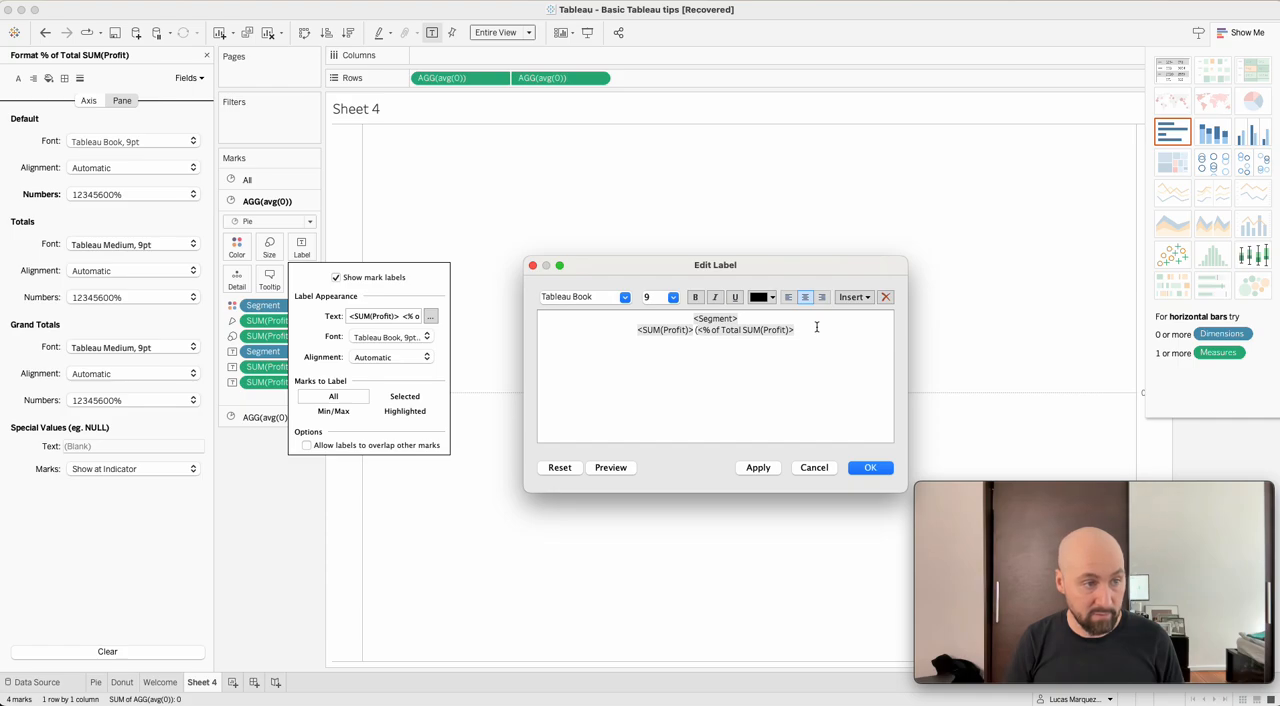
type(")")
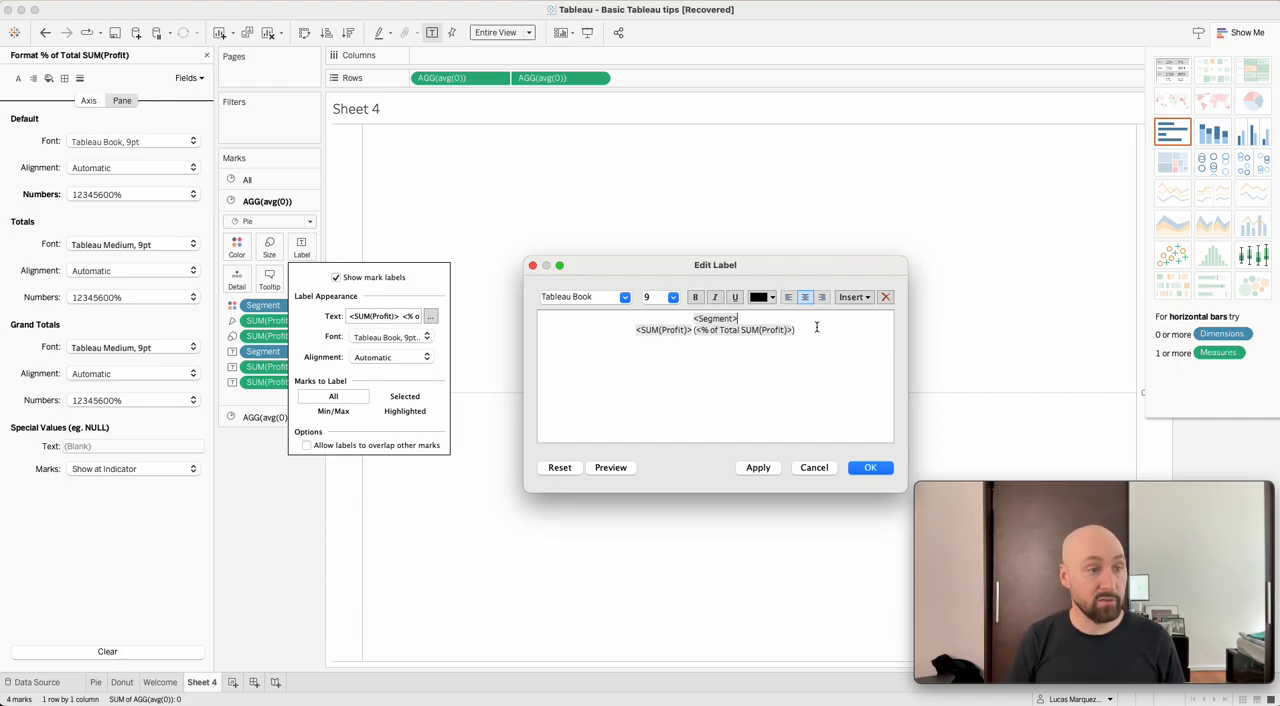
Make <Segment> bold in the slice label text and apply the label changes.
key("super+shift+Left")
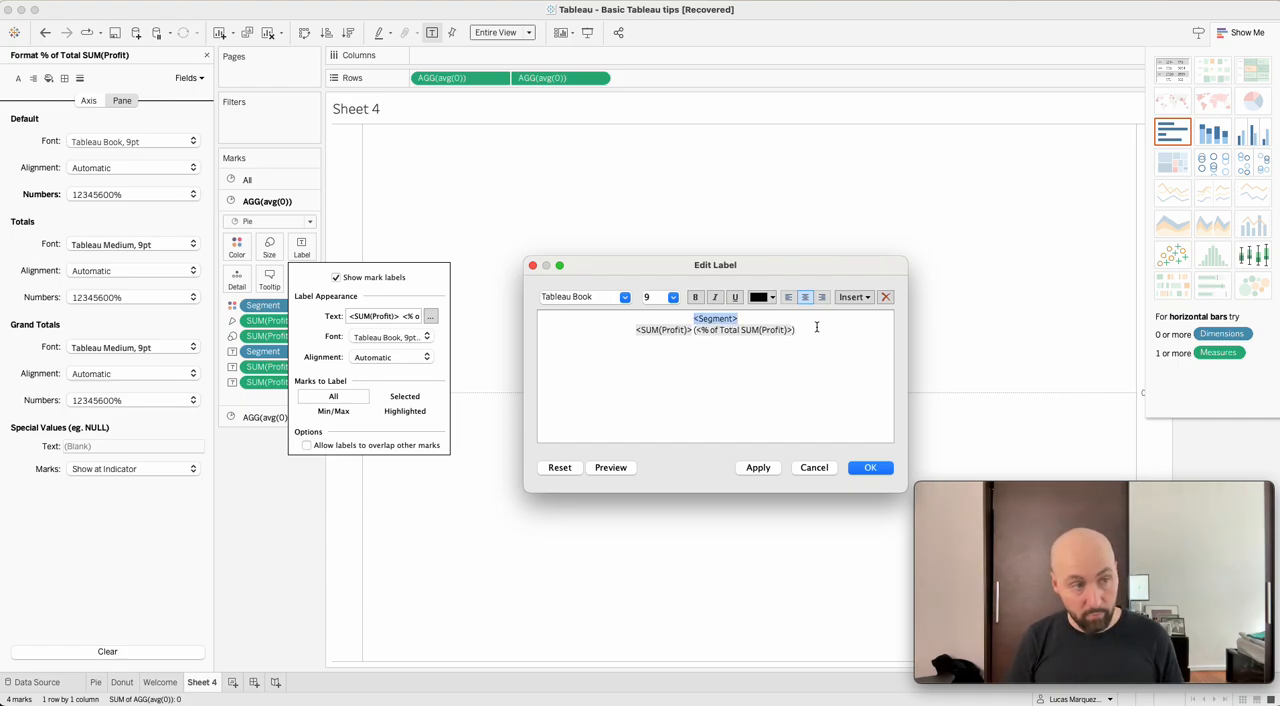
key("super+b")
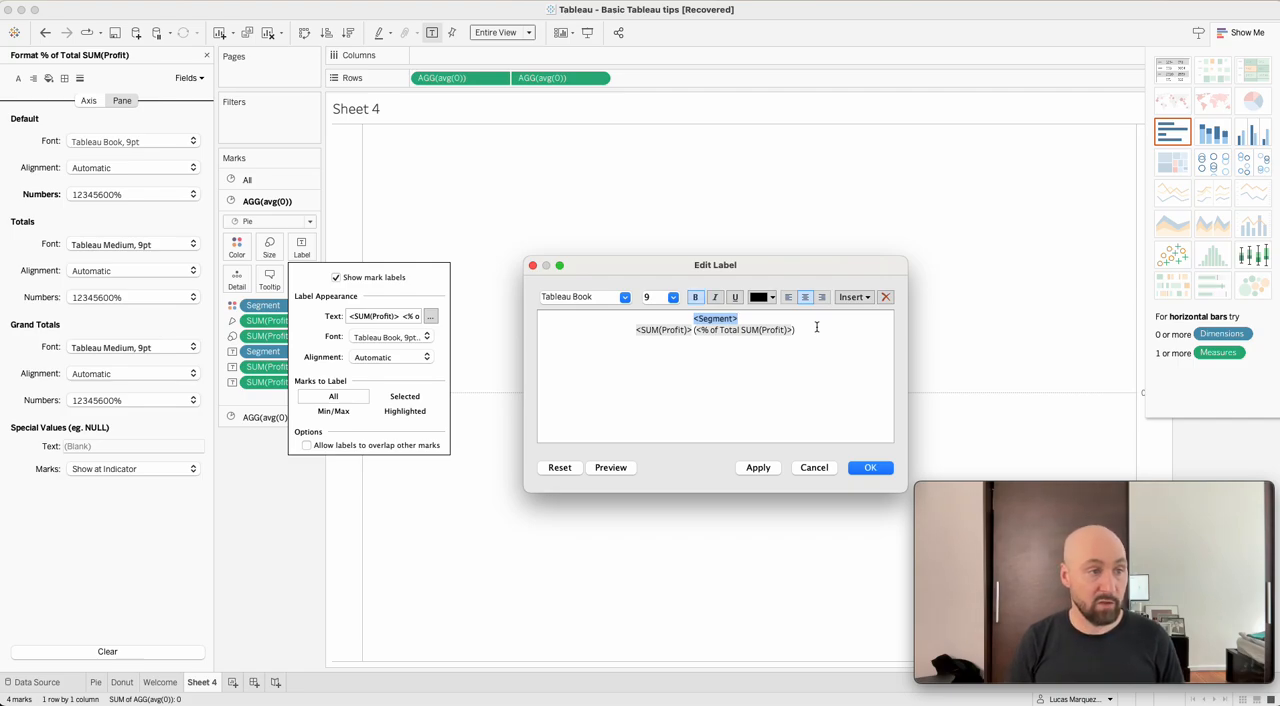
left_click(748, 390)
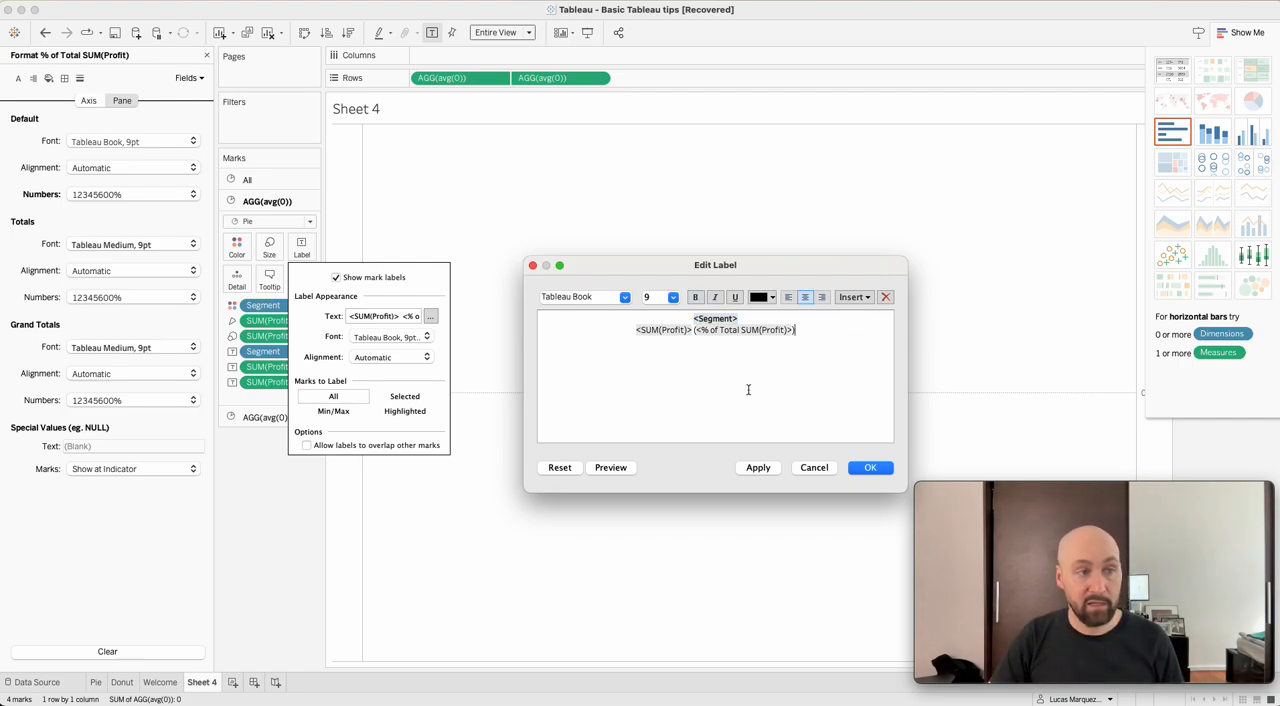
left_click(871, 467)
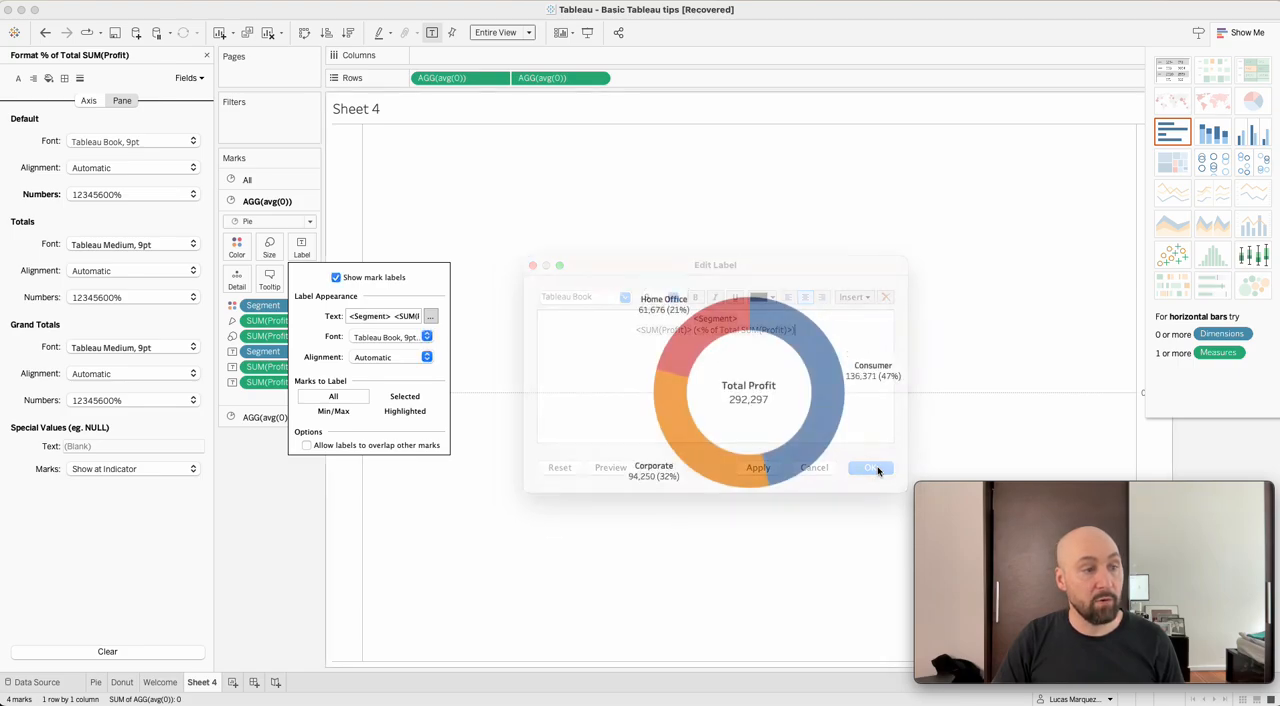
left_click(754, 532)
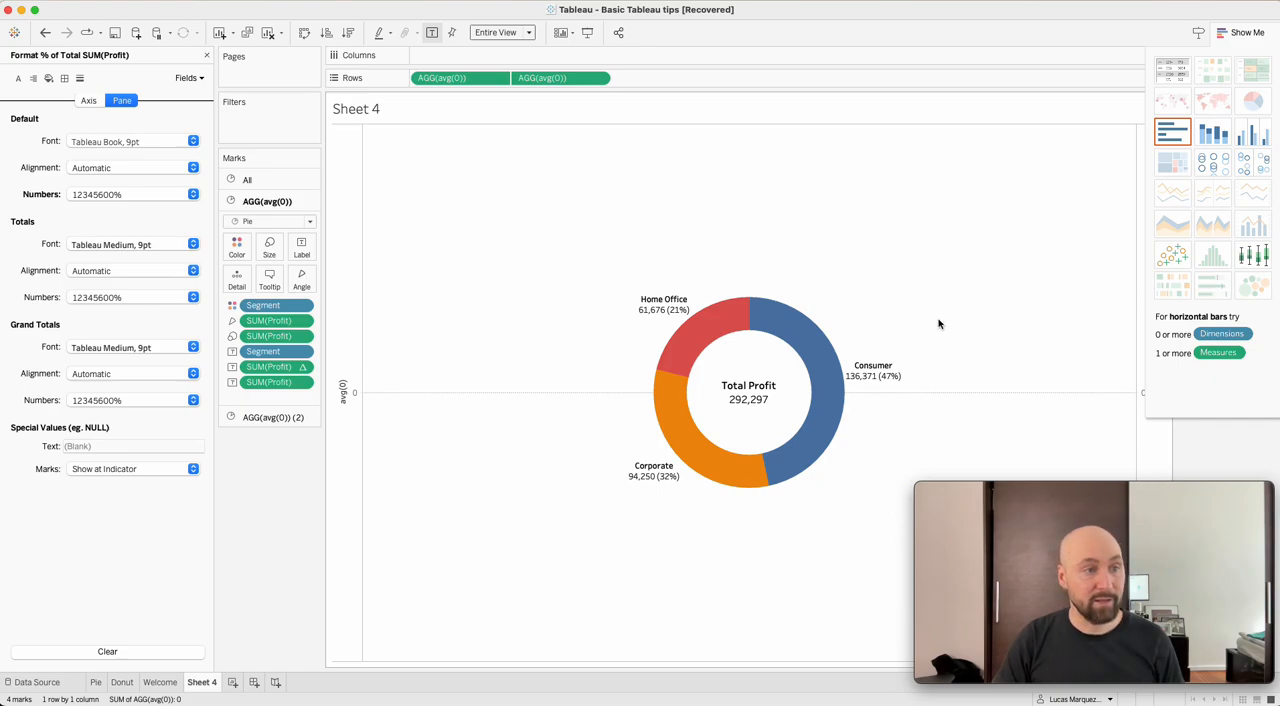
Hide the Show Me chart suggestions and set the worksheet's row grid lines to None.
mouse_move(897, 378)
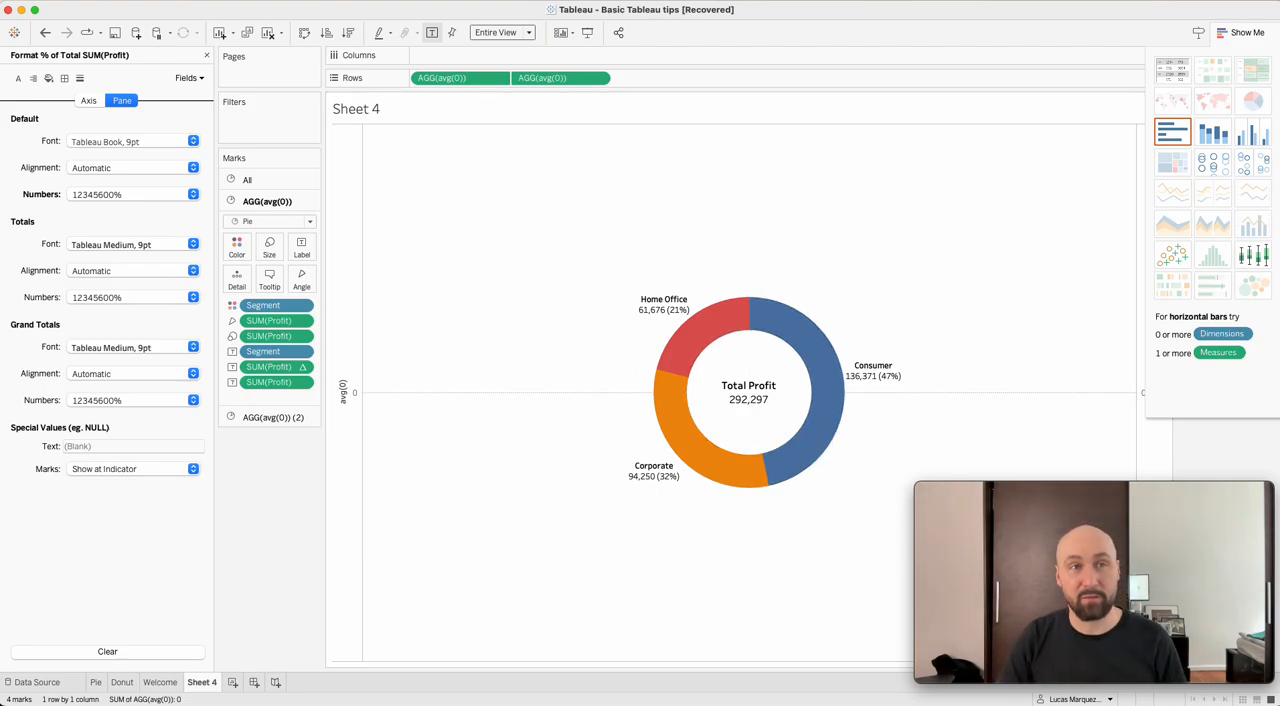
left_click(1240, 33)
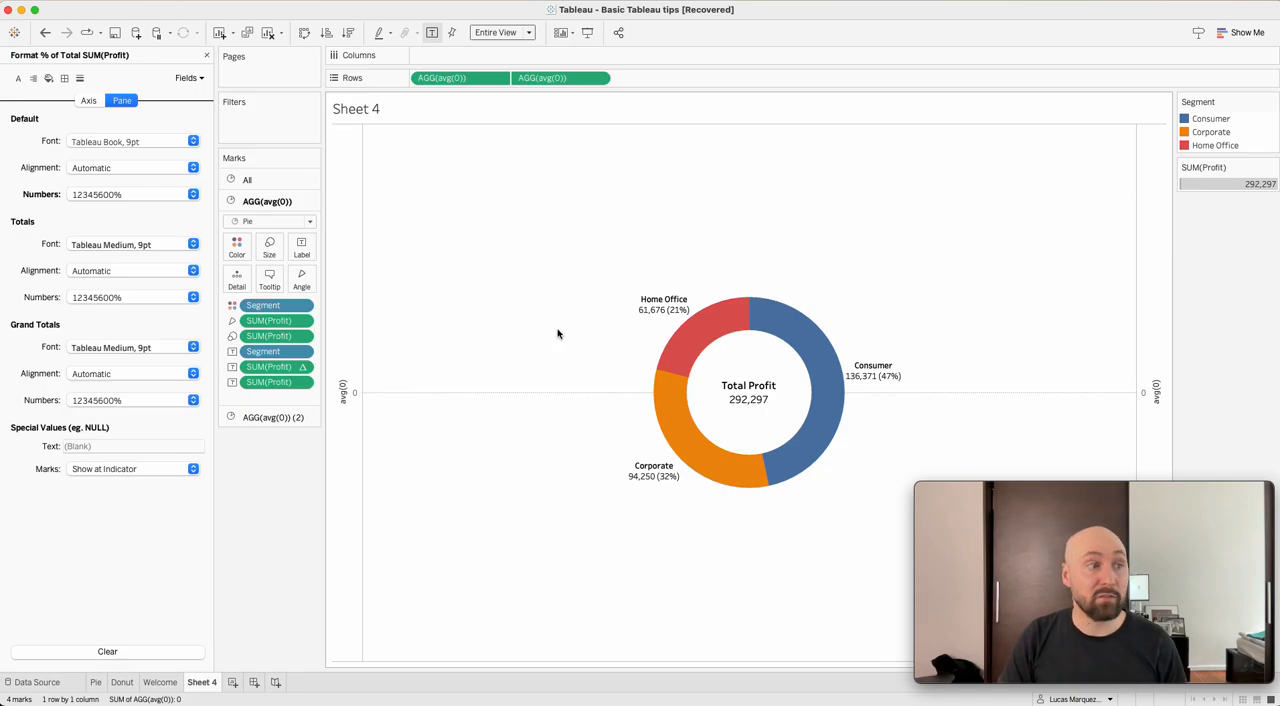
right_click(514, 306)
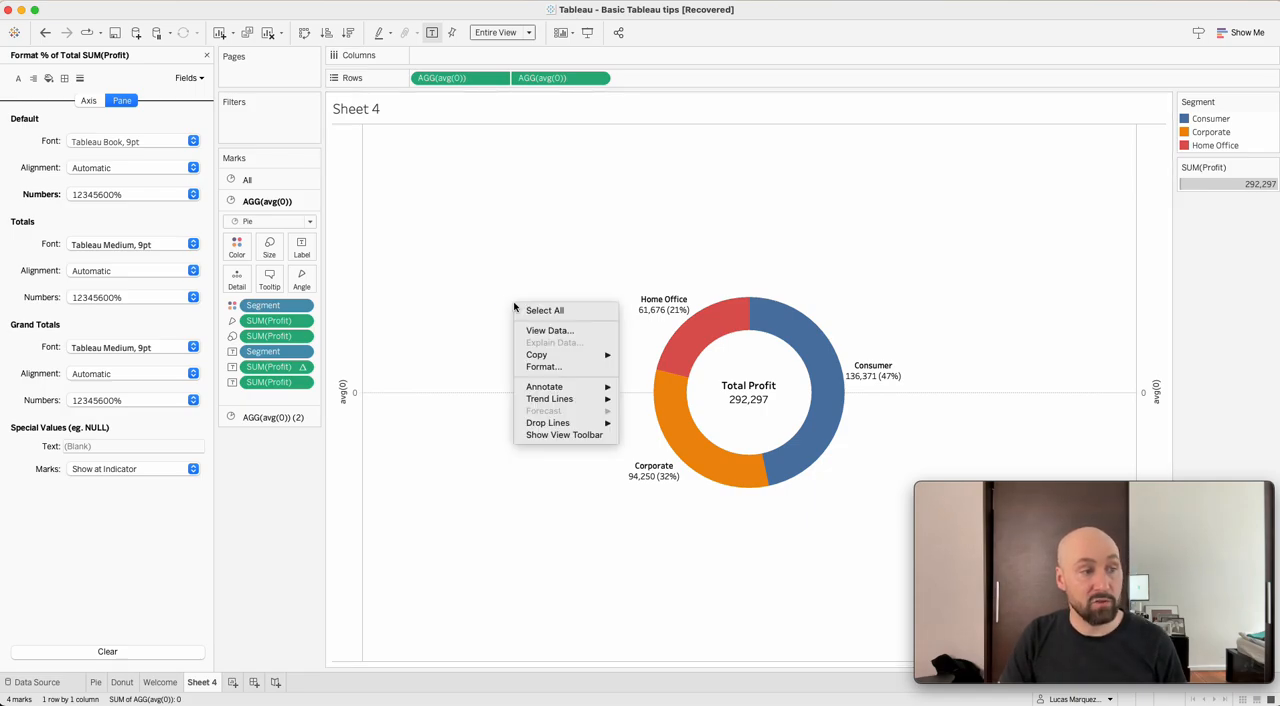
left_click(549, 368)
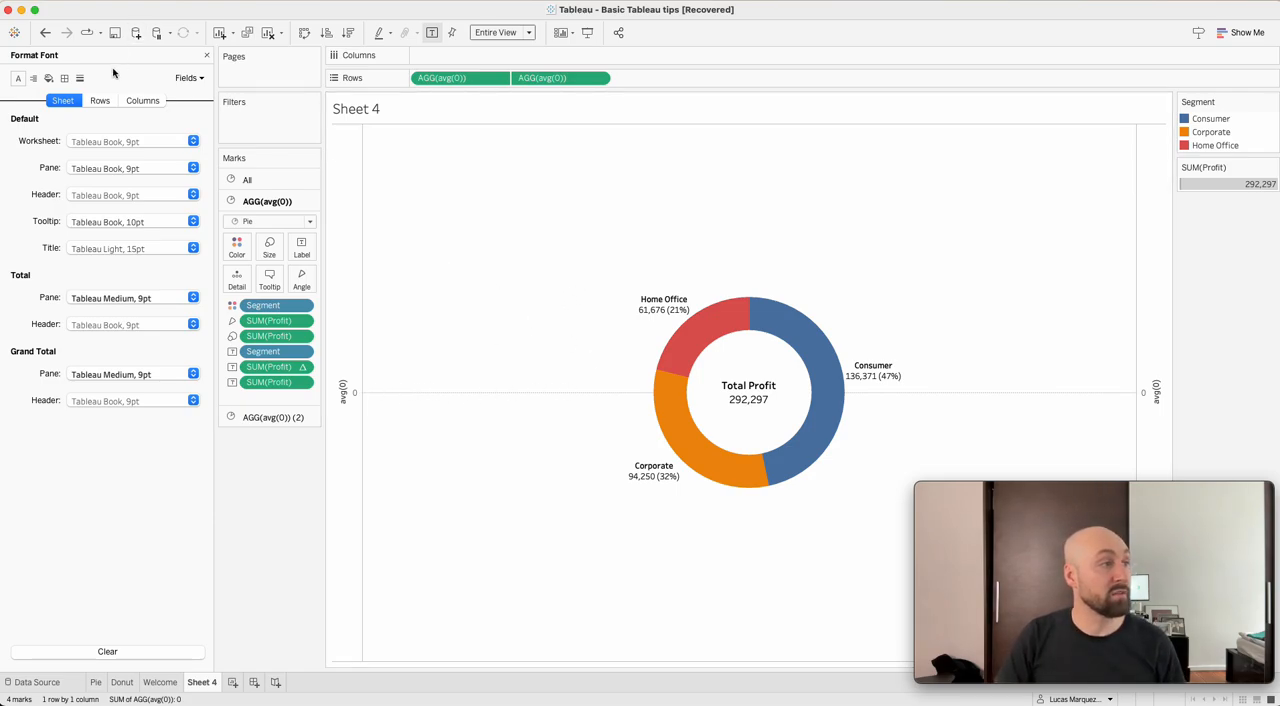
left_click(81, 78)
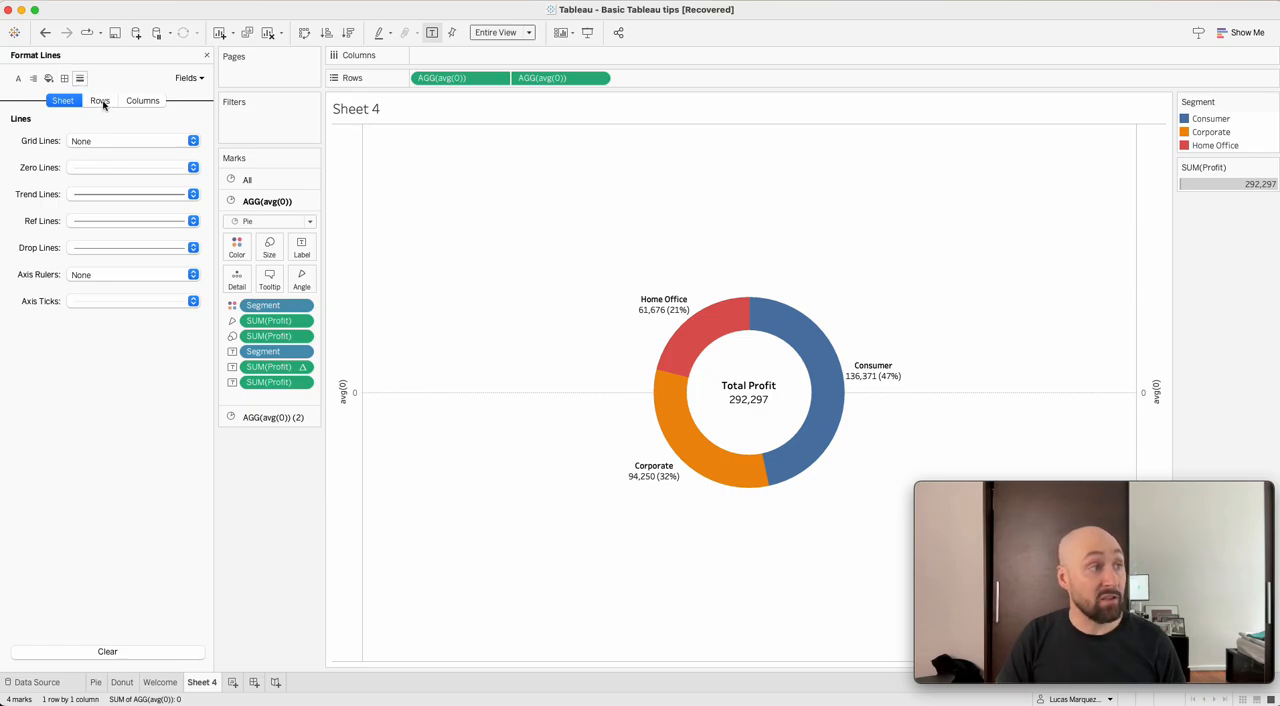
left_click(100, 101)
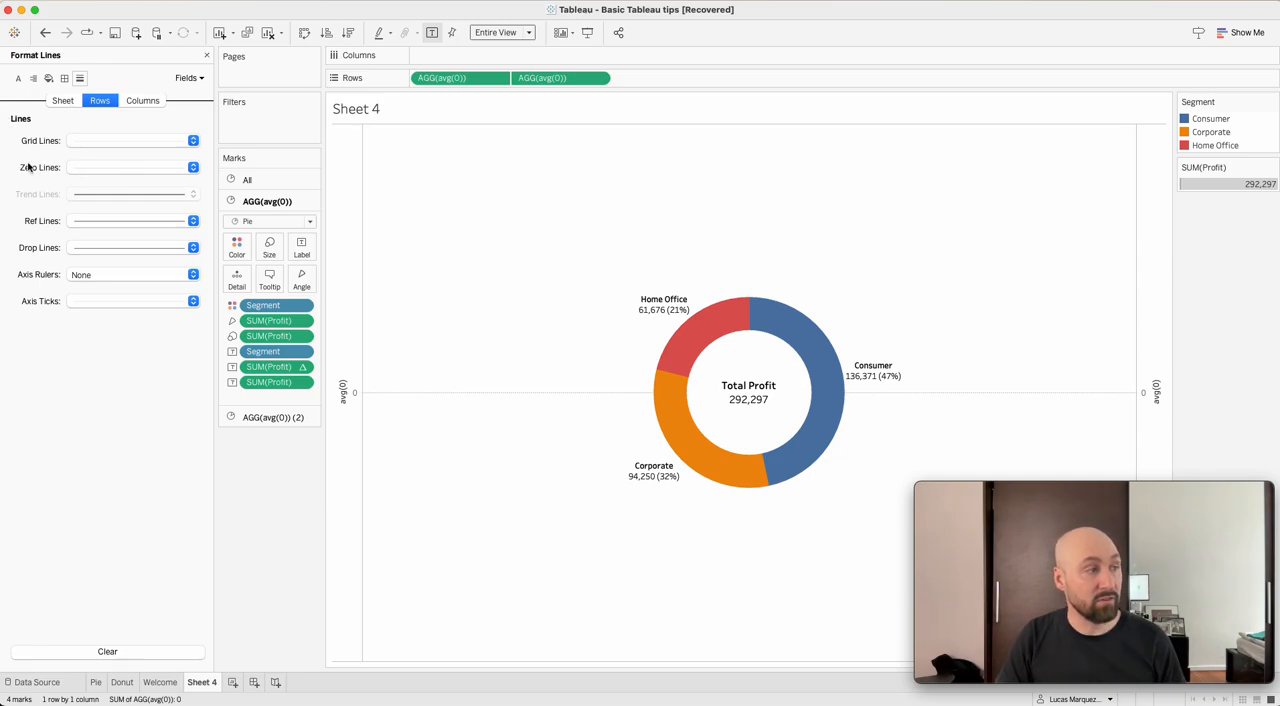
left_click(122, 141)
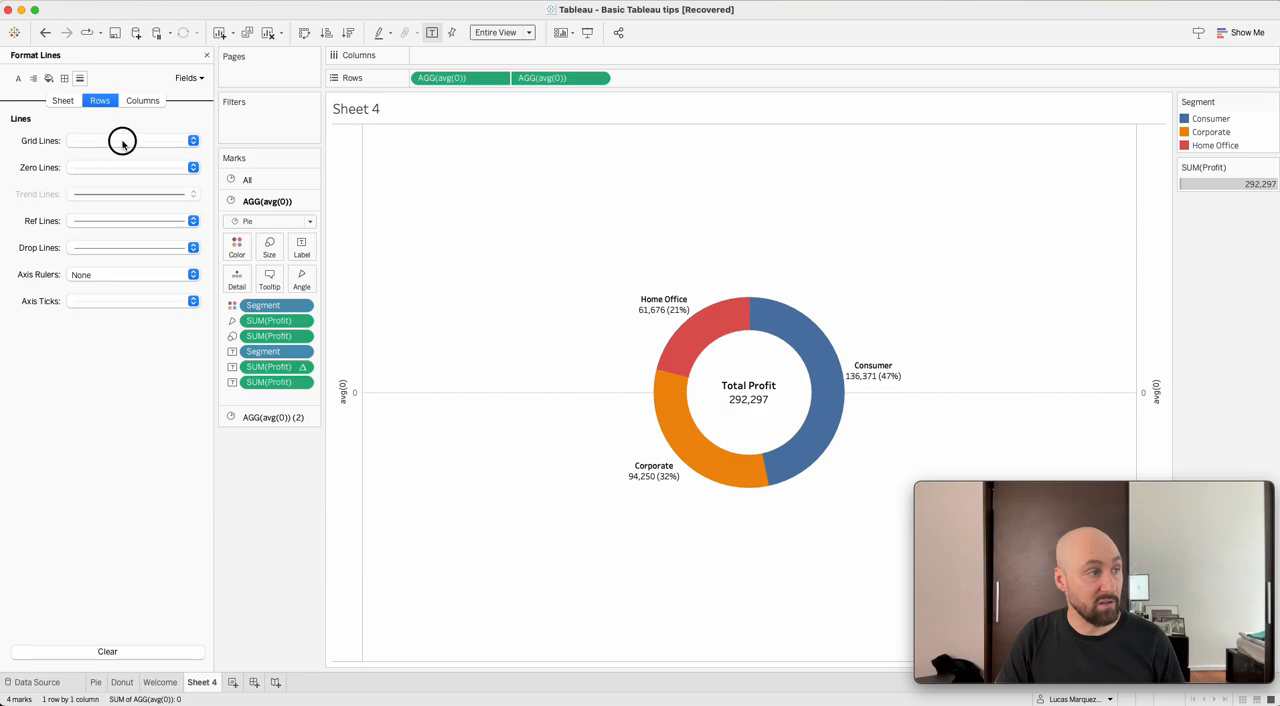
left_click(116, 162)
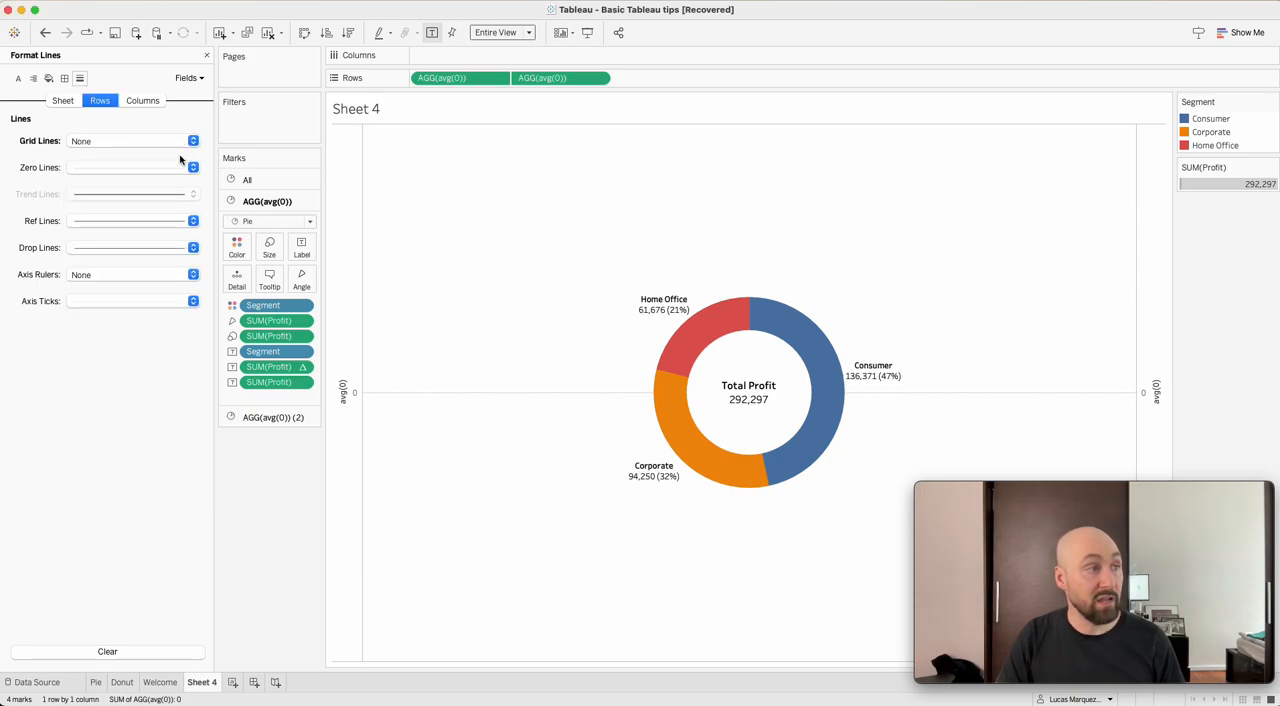
Set the row zero lines to None and hide the avg(0) axis headers on the chart.
left_click(148, 167)
left_click(124, 187)
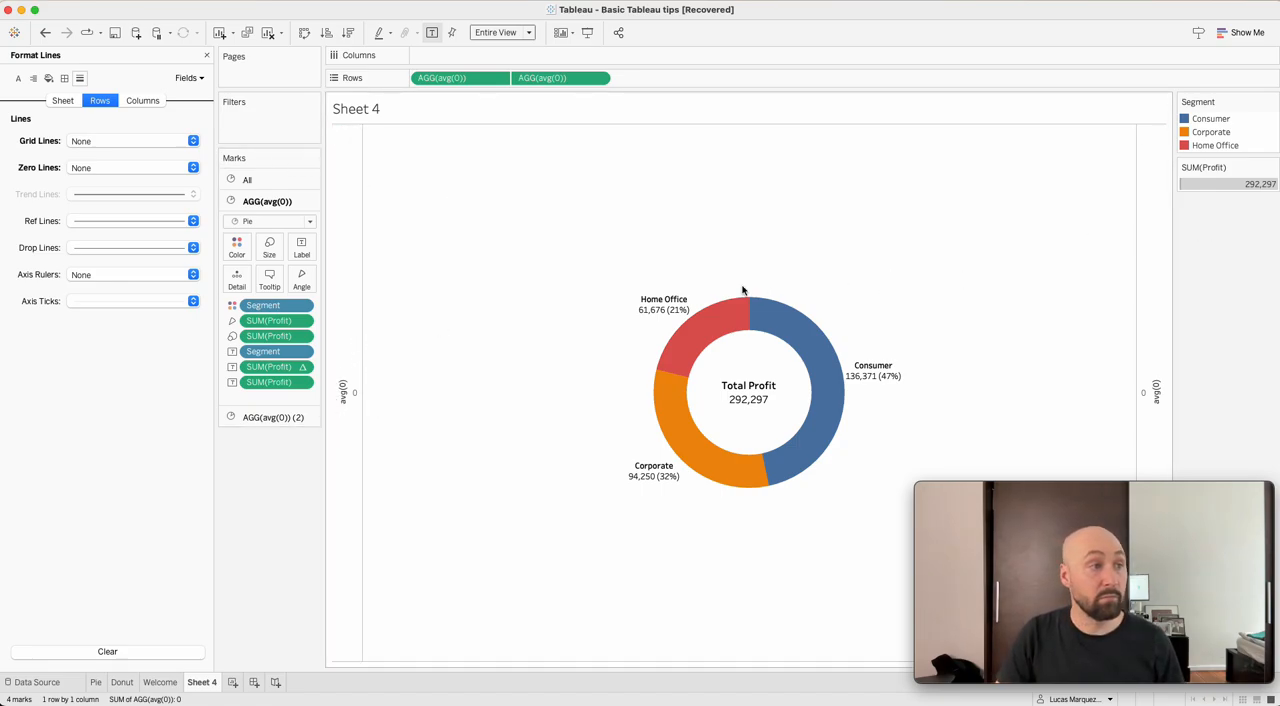
right_click(353, 257)
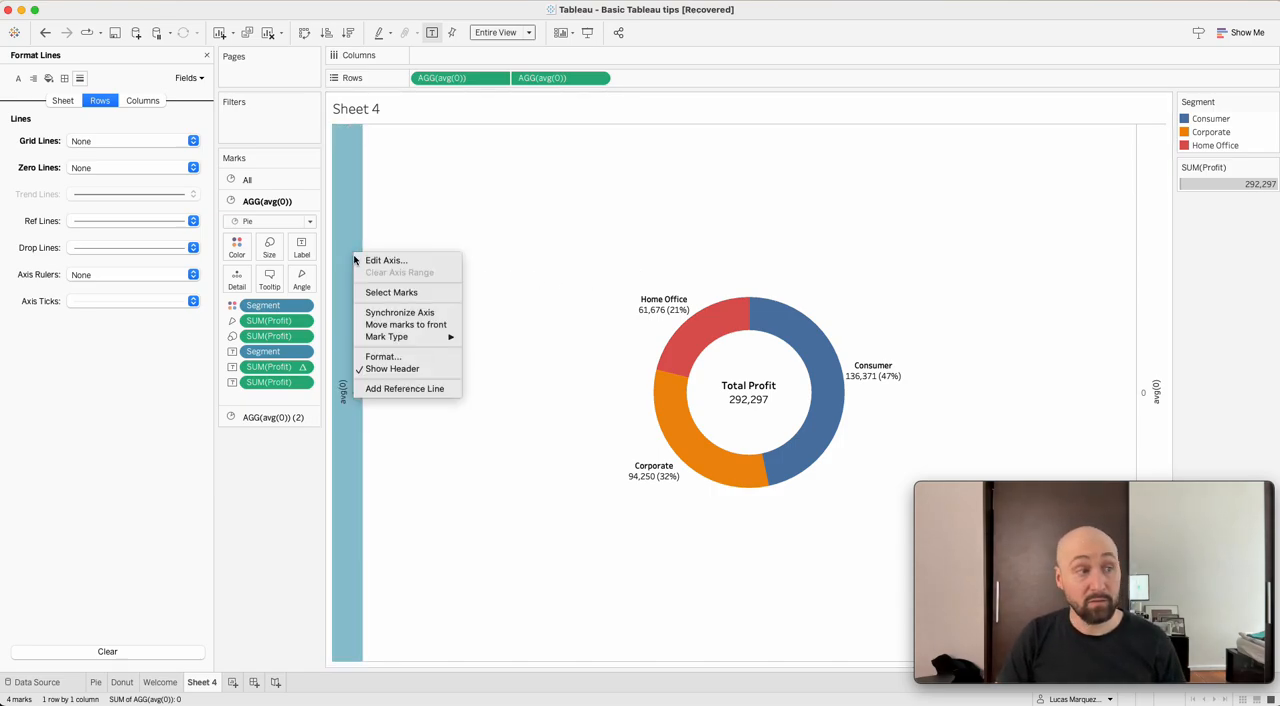
right_click(343, 200)
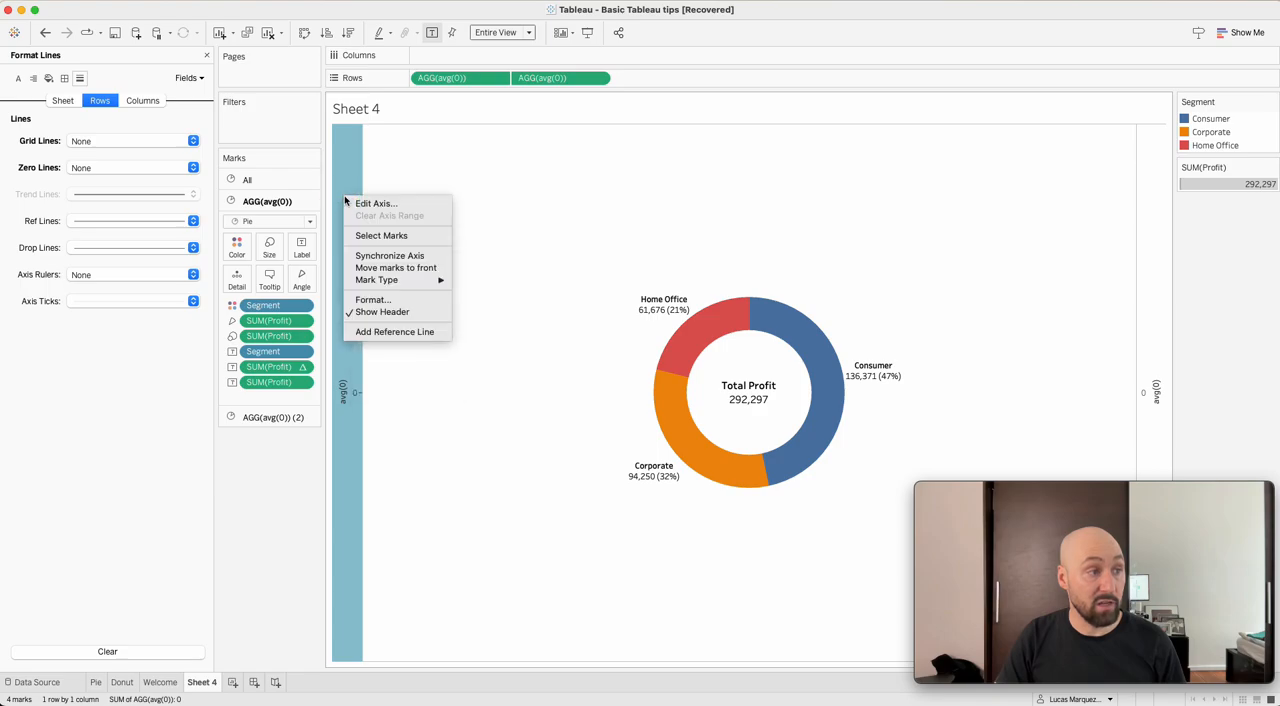
left_click(381, 312)
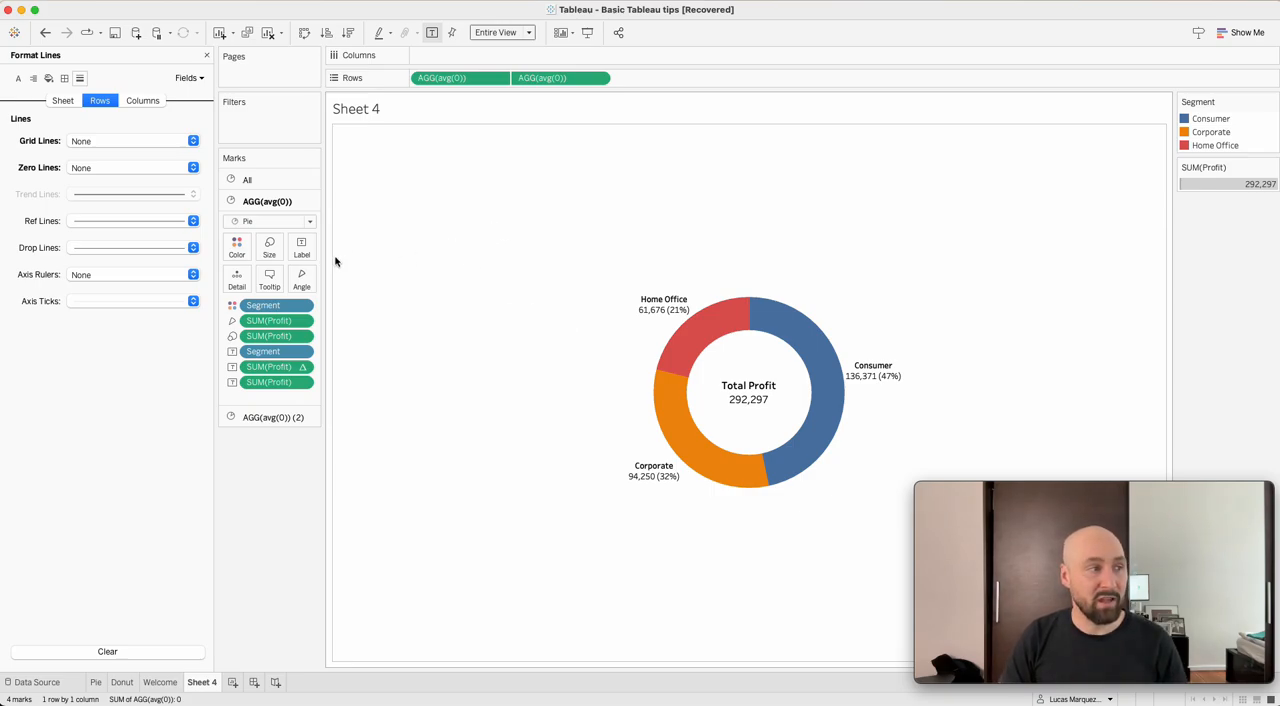
Edit the first avg(0) pie's tooltip, removing the "Segment:" caption in front of <Segment>.
left_click(271, 276)
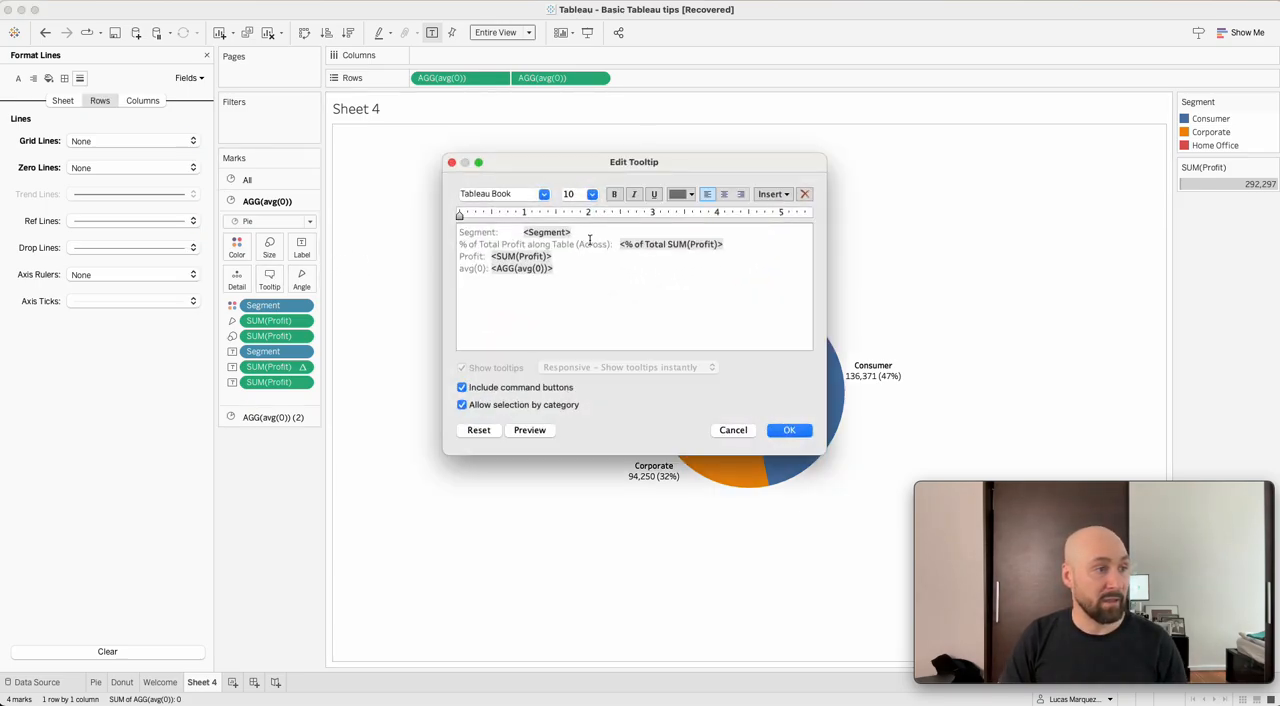
left_click(518, 230)
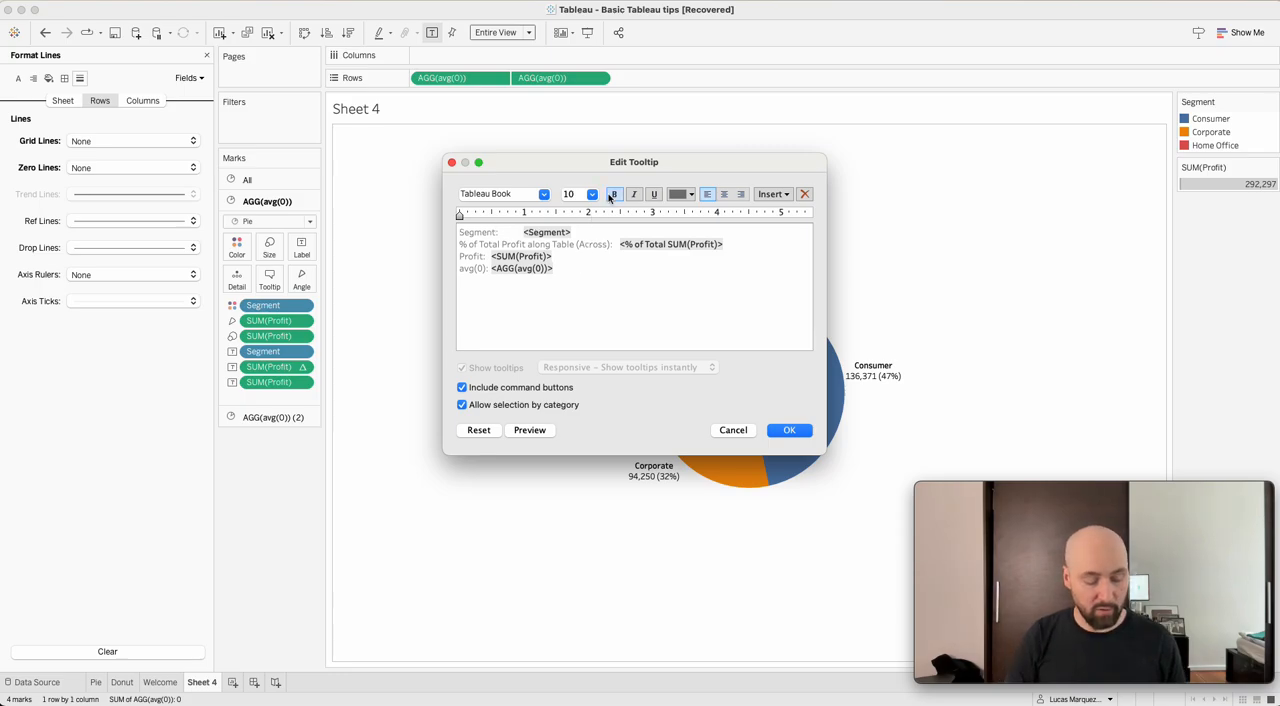
key("shift+Home")
key("BackSpace")
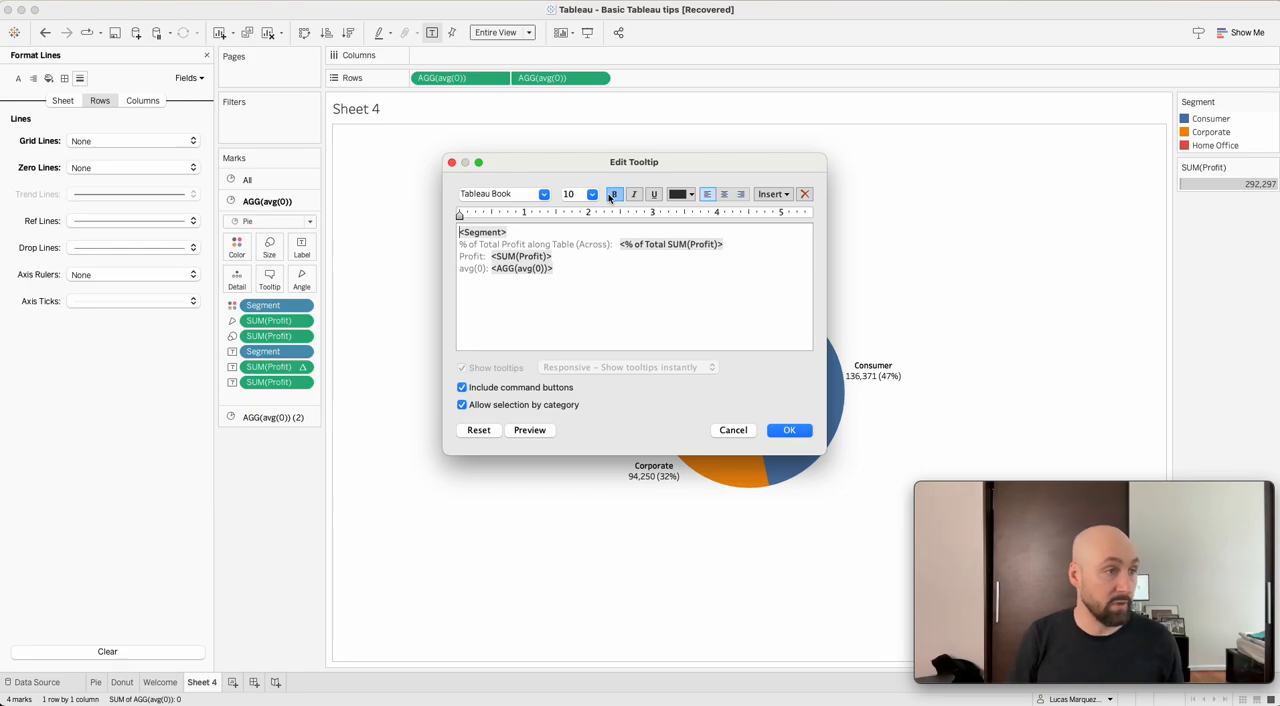
left_click(611, 197)
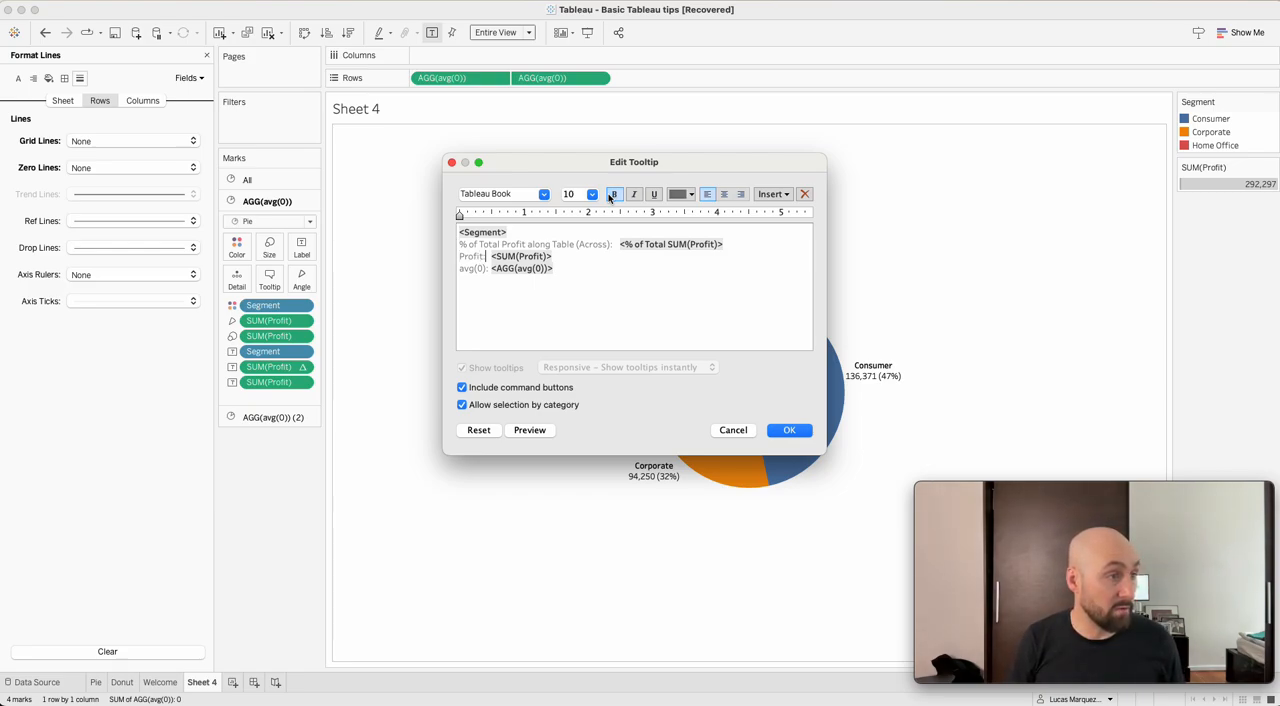
Cut <SUM(Profit)> from the third tooltip line and delete the leftover "Profit:" caption.
key("shift+Right")
key("super+c")
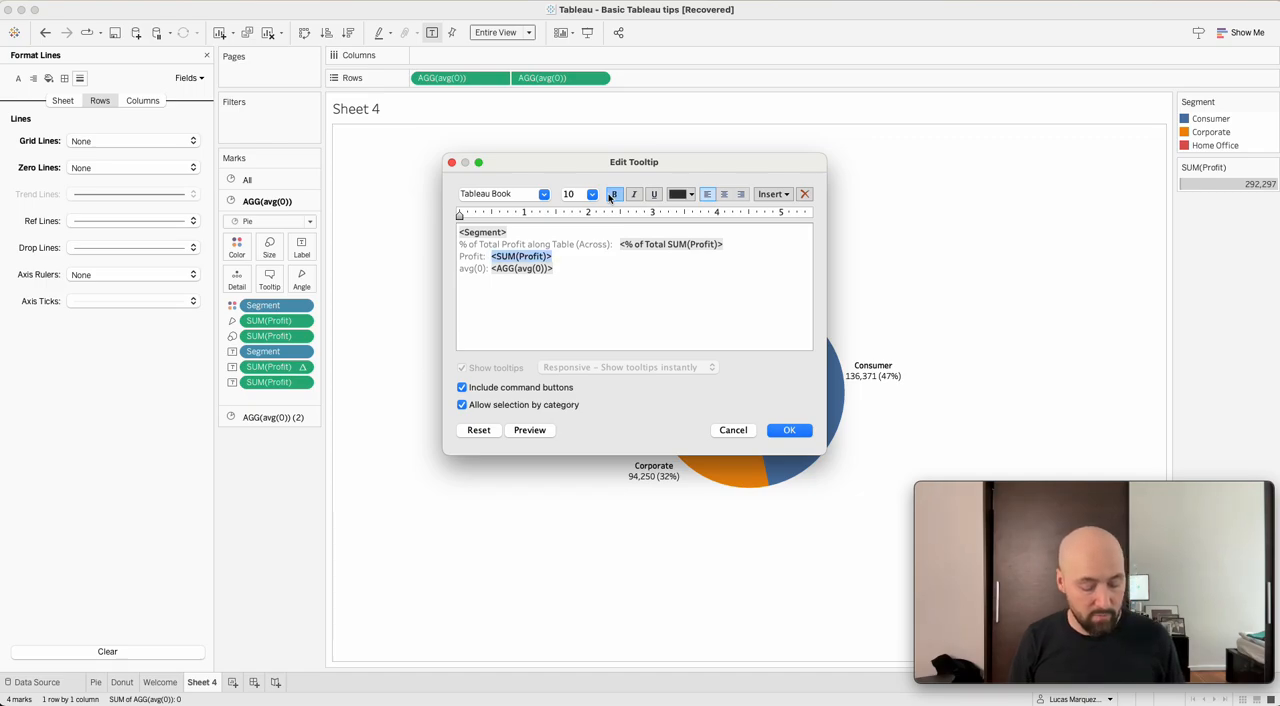
key("BackSpace")
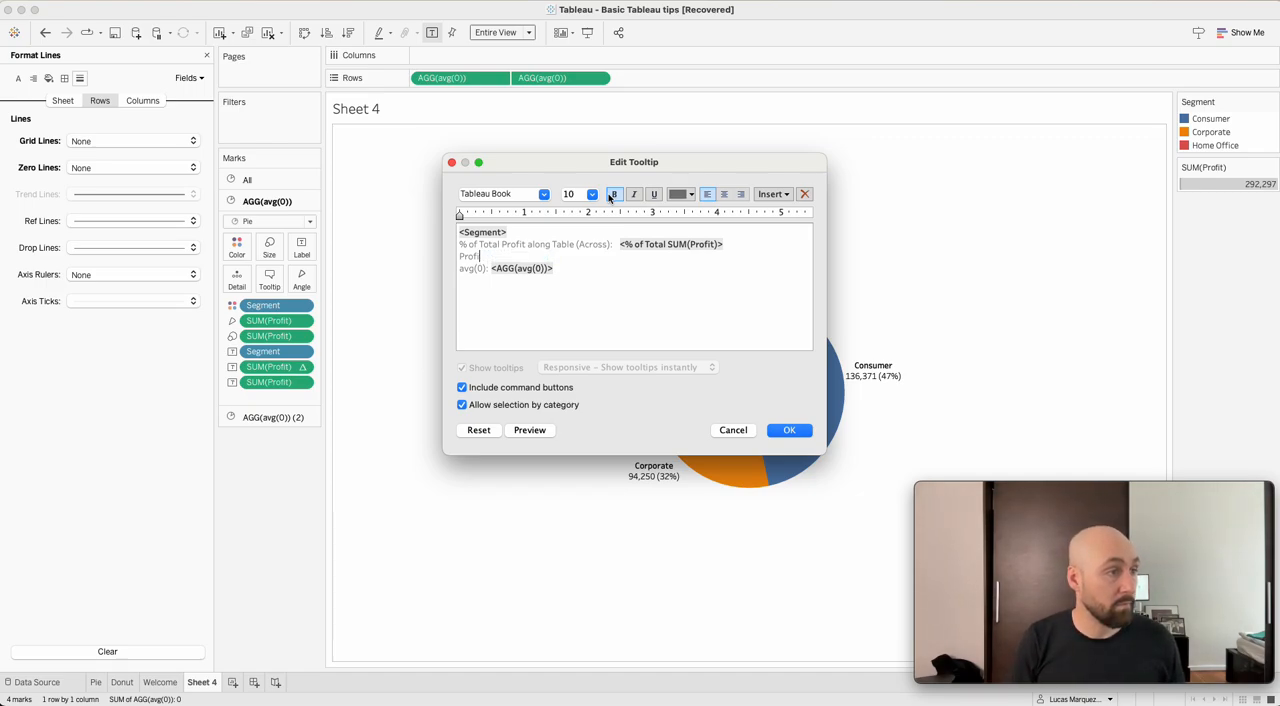
key("BackSpace")
key("BackSpace")
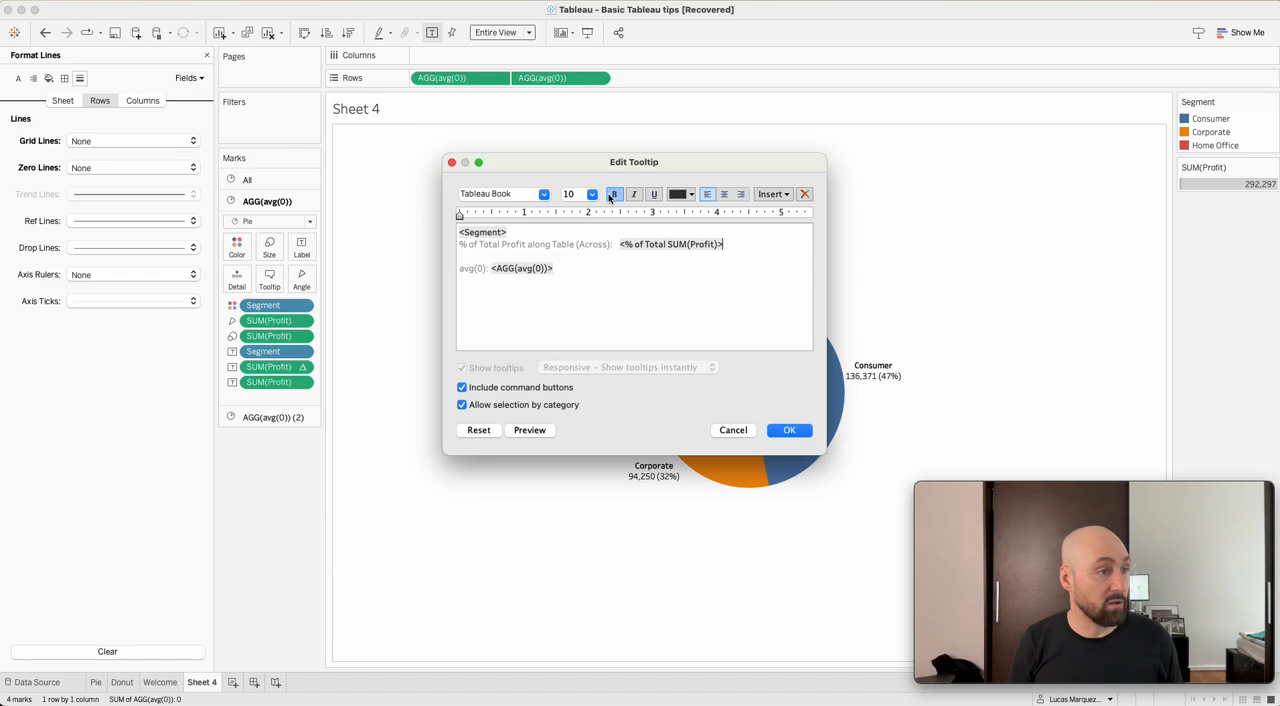
Replace the tooltip caption "% of Total Profit along Table (Across):" with the cut <SUM(Profit)> field.
key("Up")
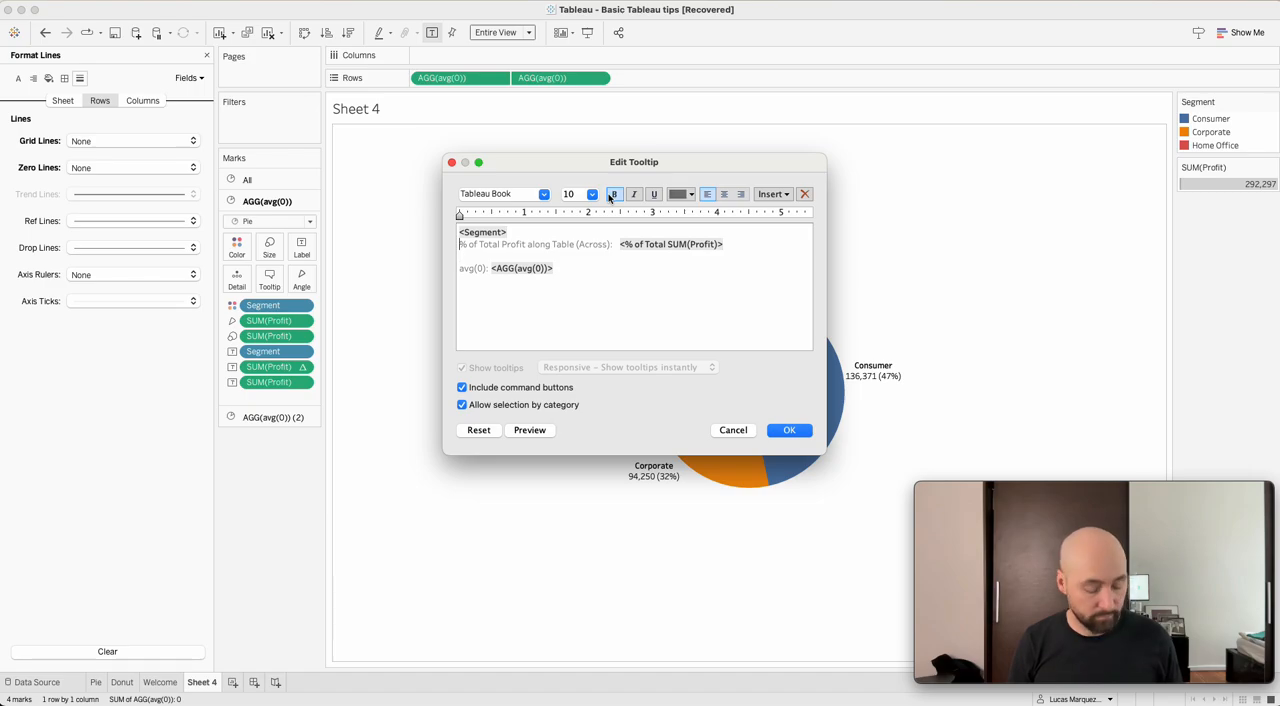
key("super+shift+Right")
key("alt+shift+Left")
key("alt+shift+Left")
key("alt+shift+Left")
key("alt+shift+Left")
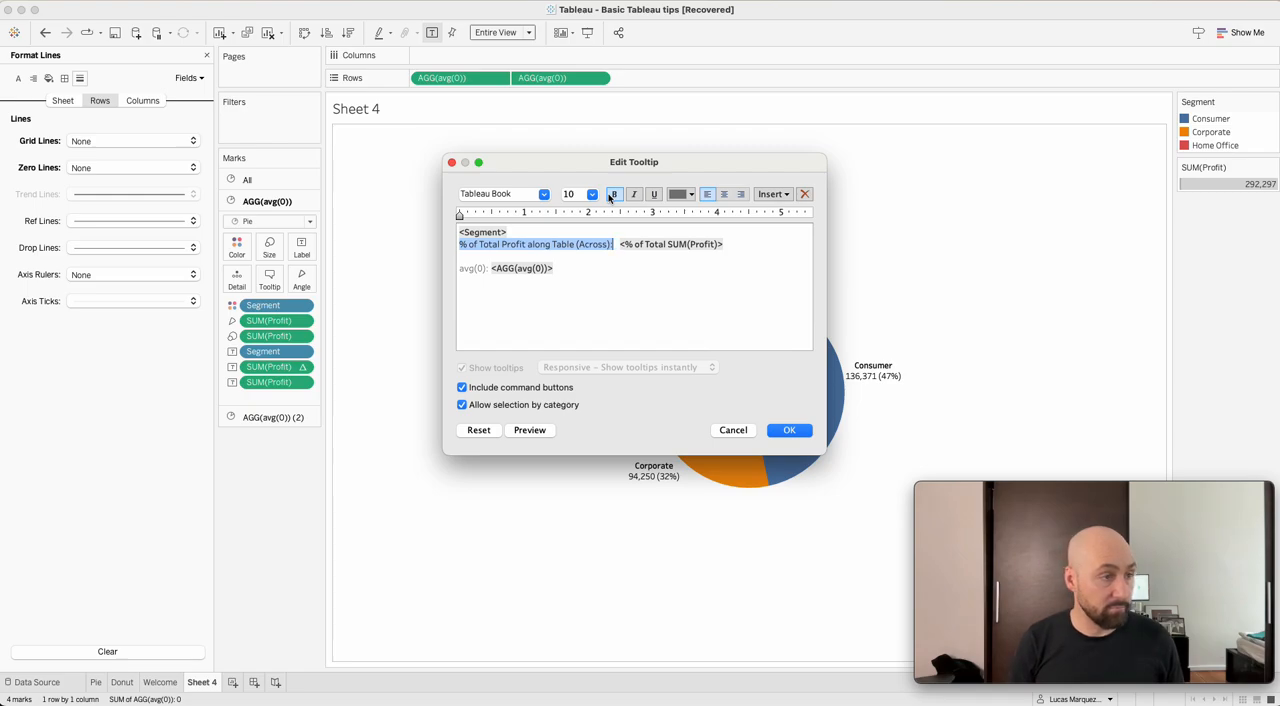
key("super+v")
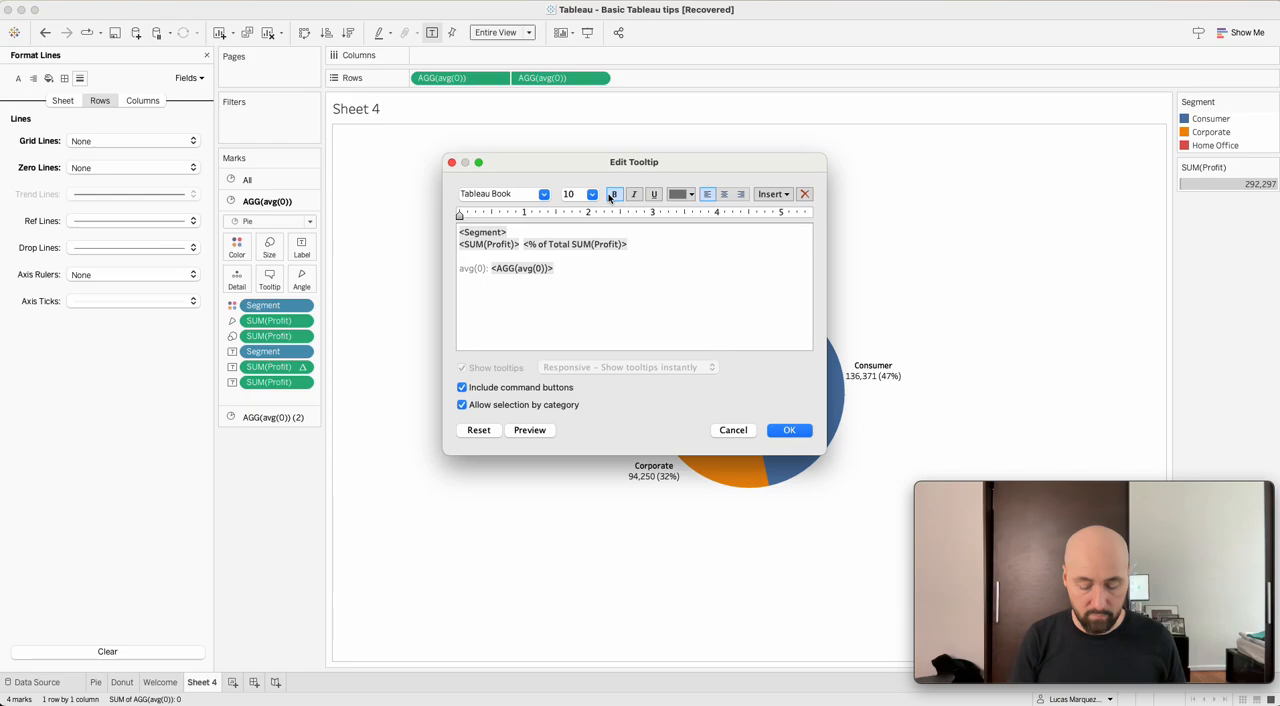
Enclose <% of Total SUM(Profit)> in parentheses, delete the avg(0) line, and apply the tooltip changes.
type("(")
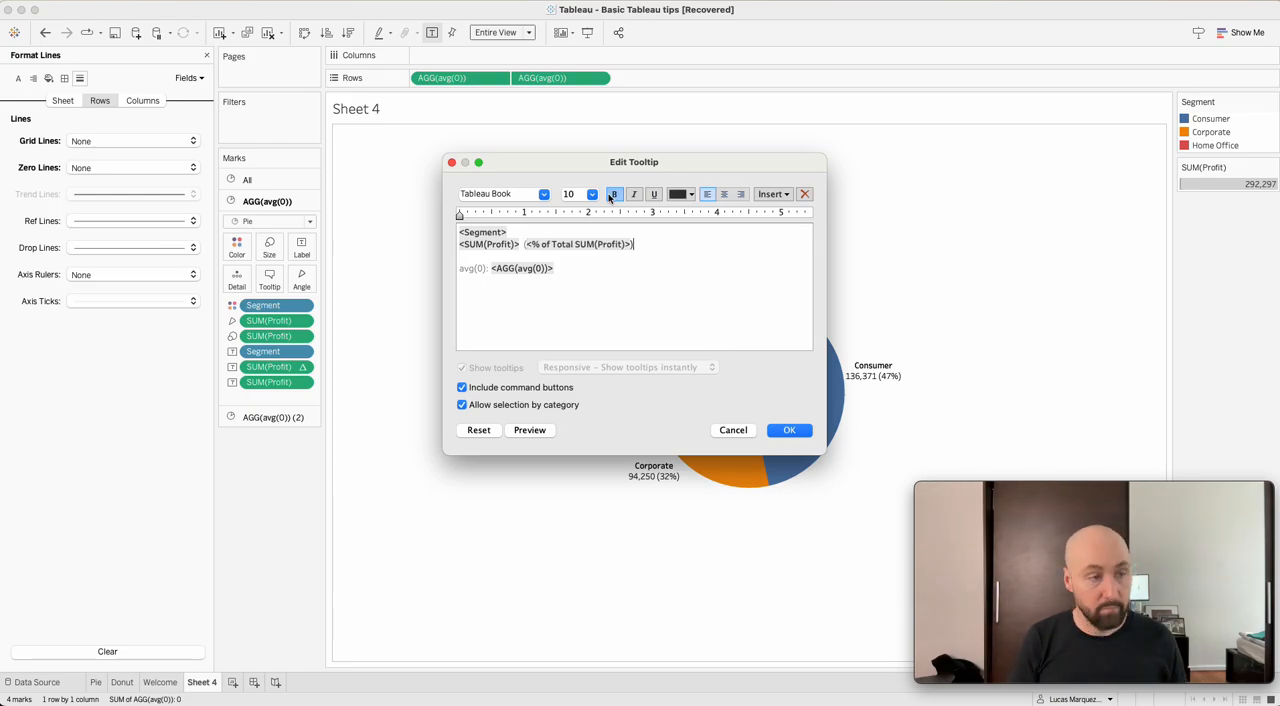
key("Down")
key("Down")
key("shift+Home")
key("BackSpace")
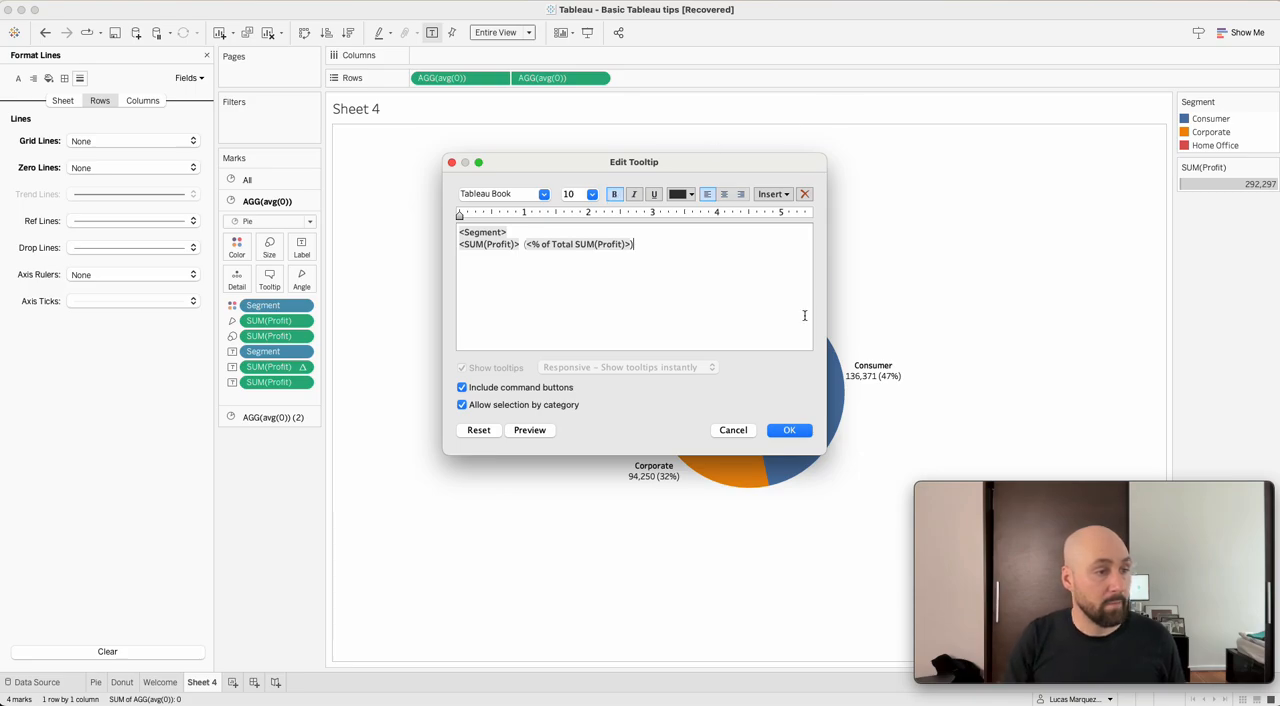
left_click(789, 430)
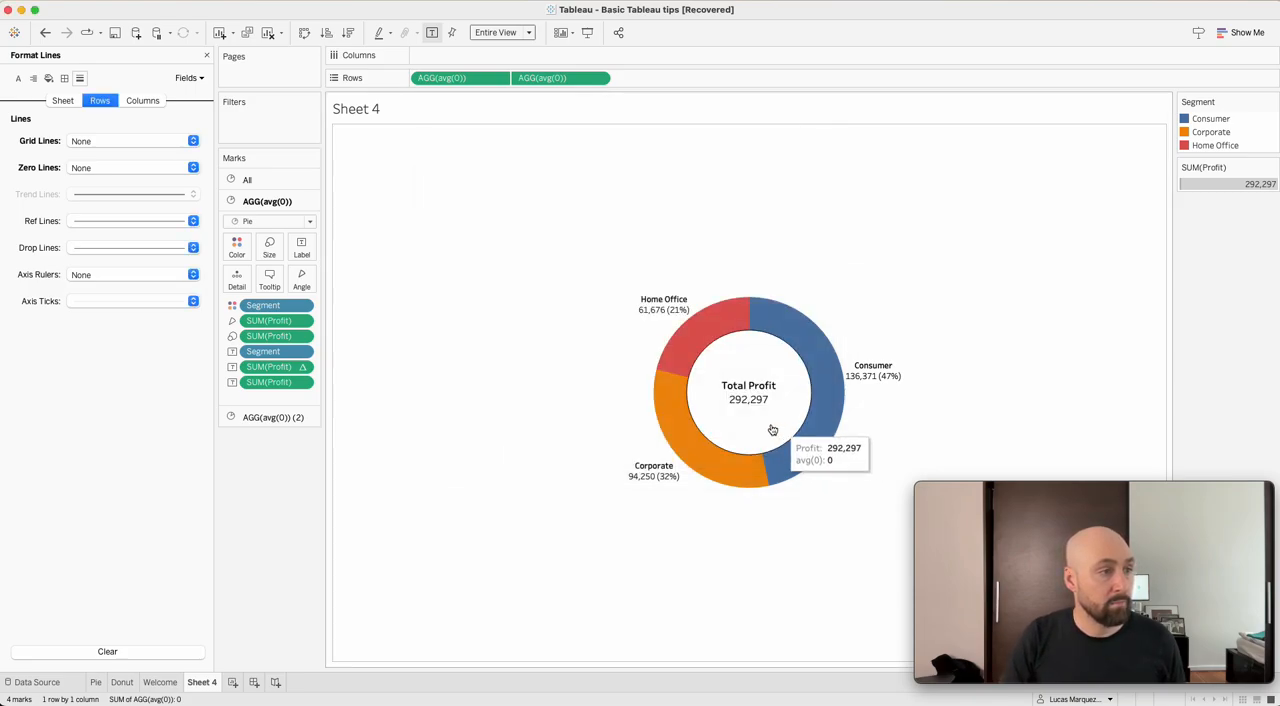
Check the tooltips on the donut slices and on the Total Profit center circle.
mouse_move(695, 332)
mouse_move(678, 420)
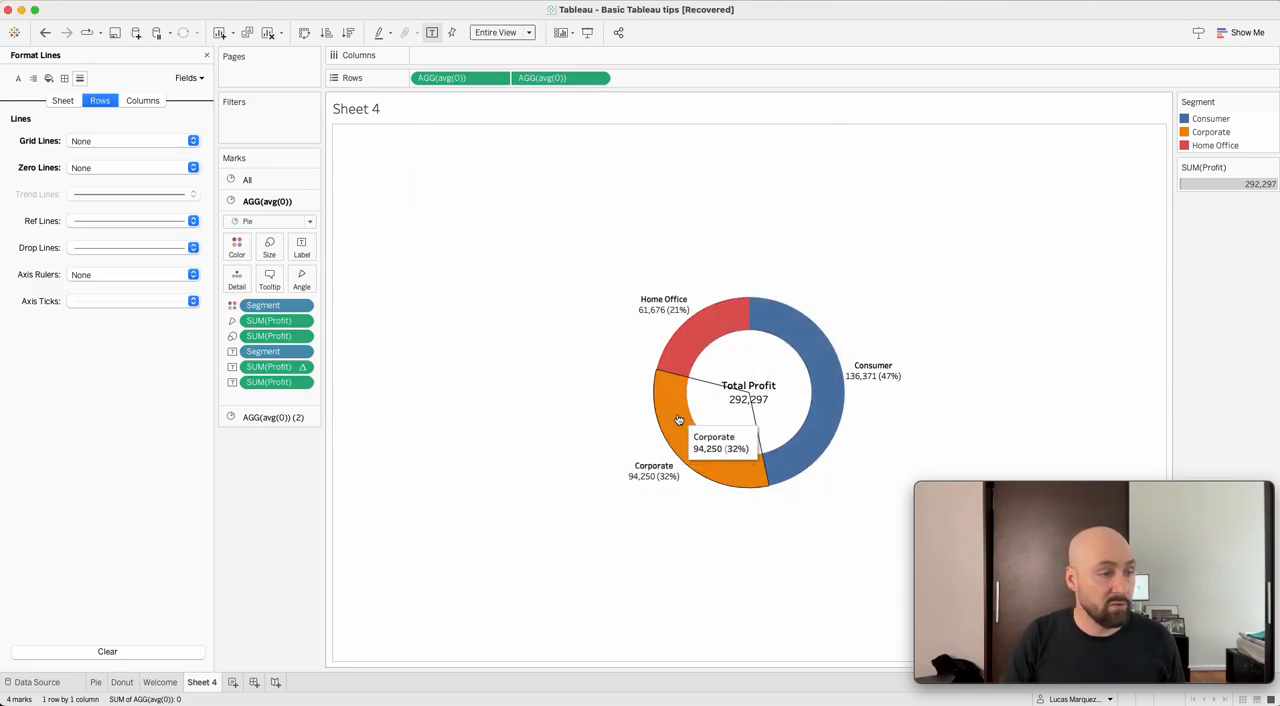
mouse_move(795, 452)
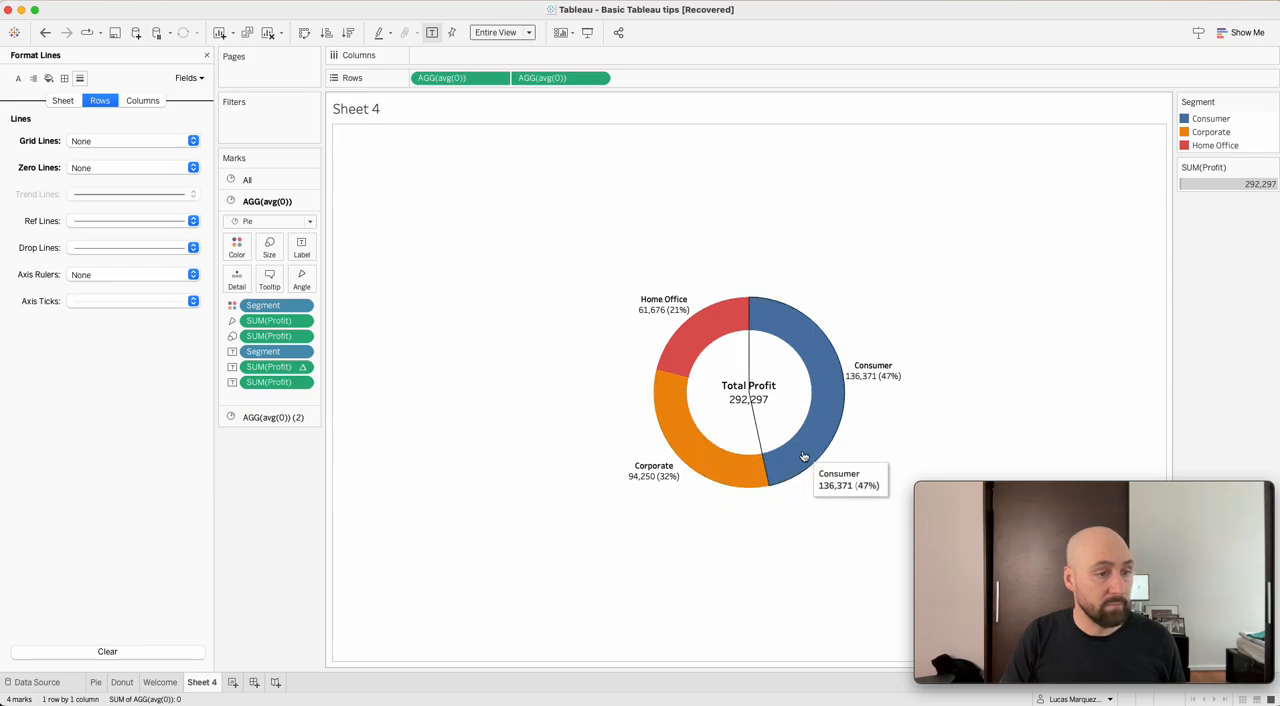
mouse_move(767, 366)
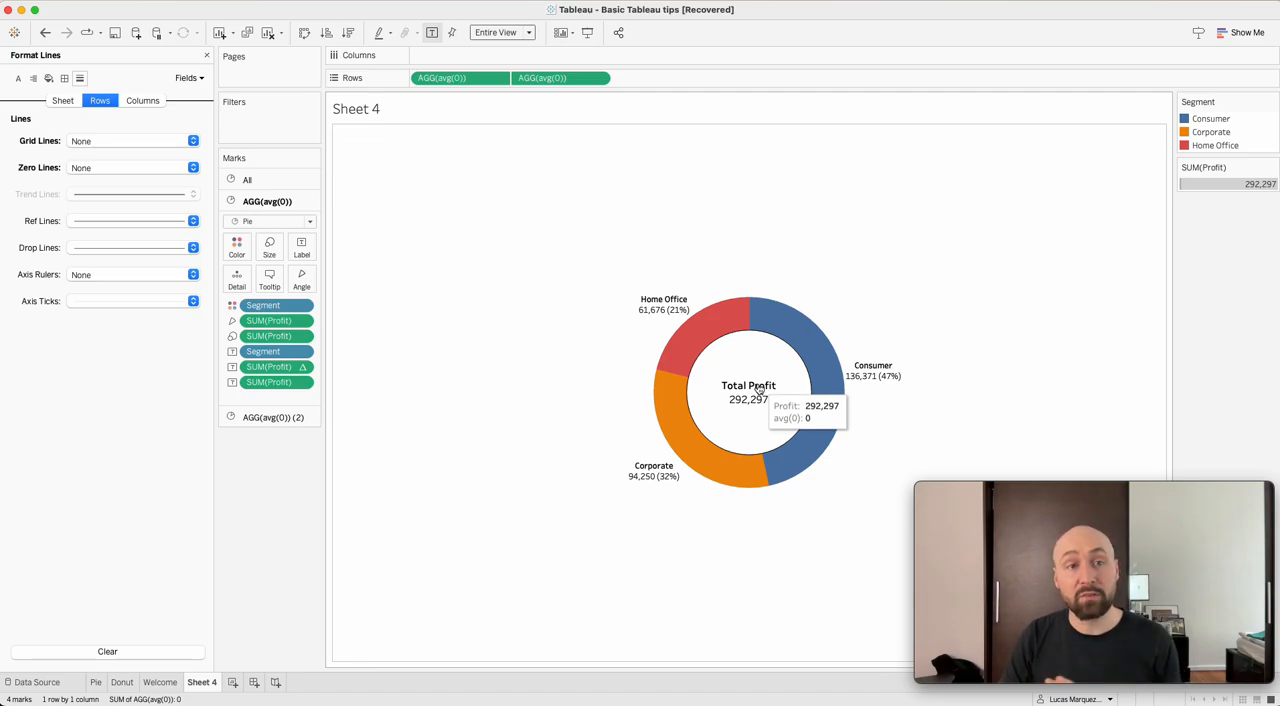
left_click(758, 386)
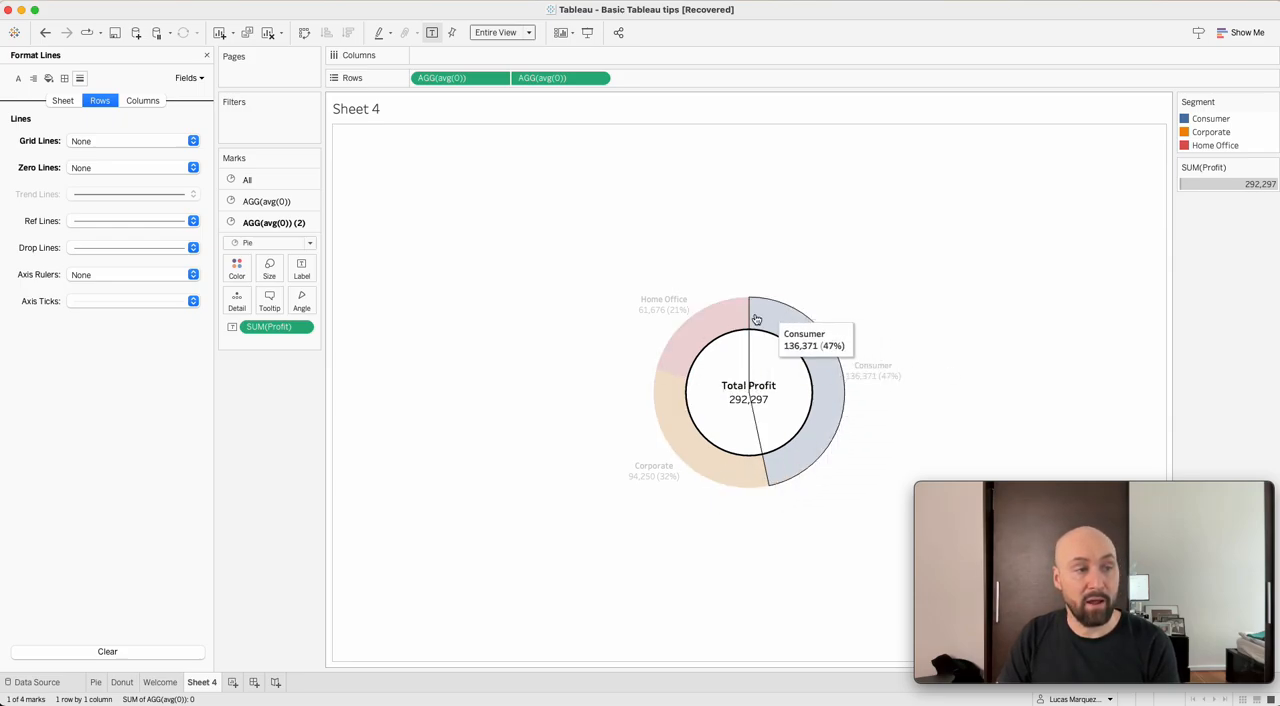
left_click(756, 374)
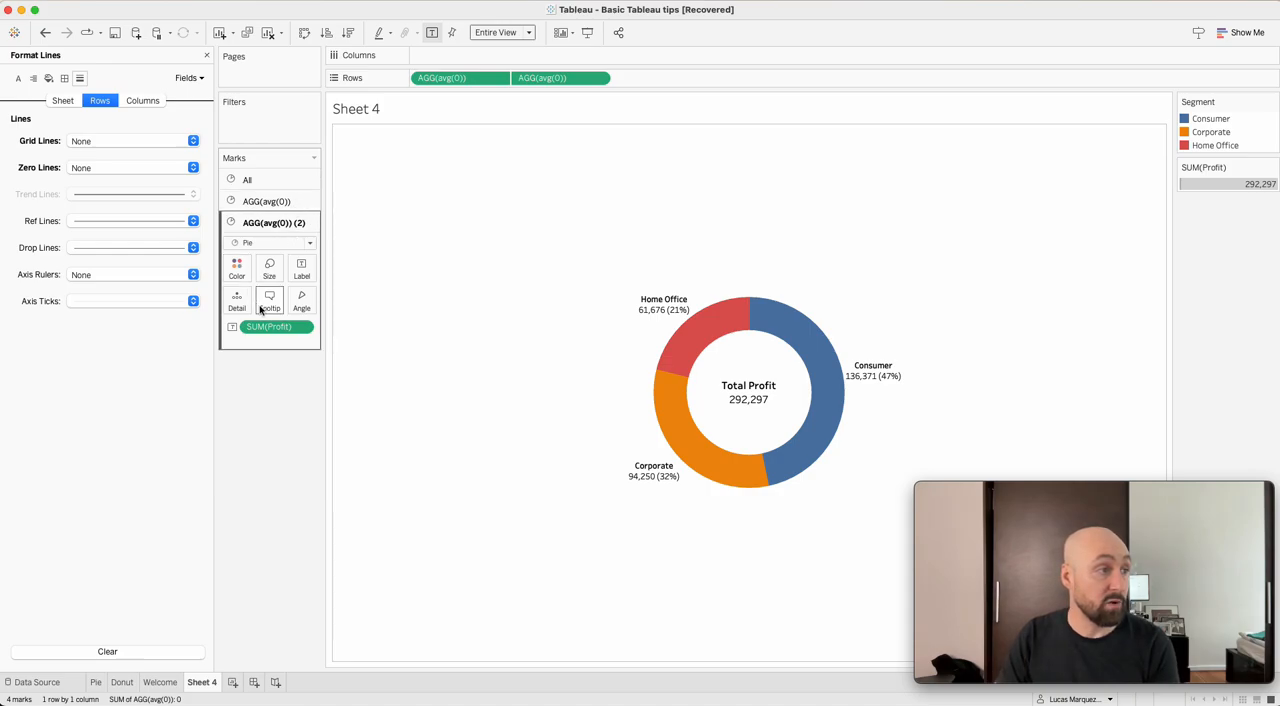
Clear all tooltip text of the second avg(0) pie and disable its command buttons and selection by category.
left_click(266, 201)
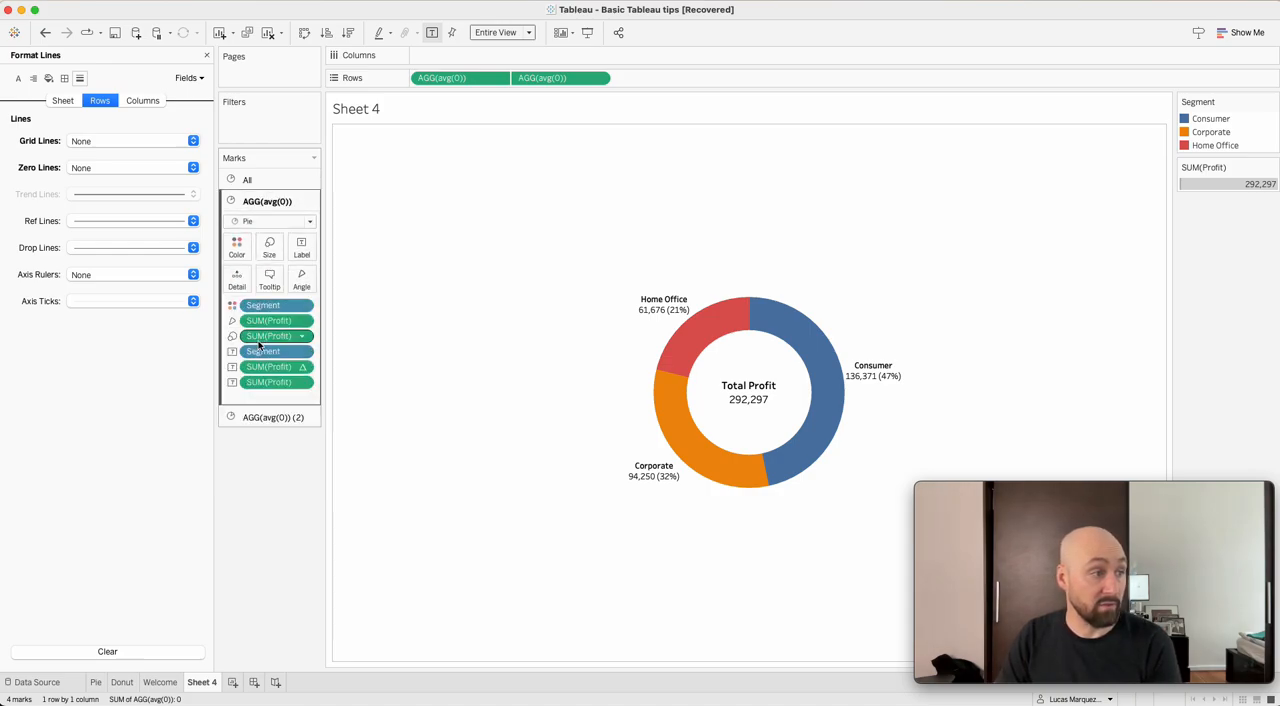
left_click(270, 418)
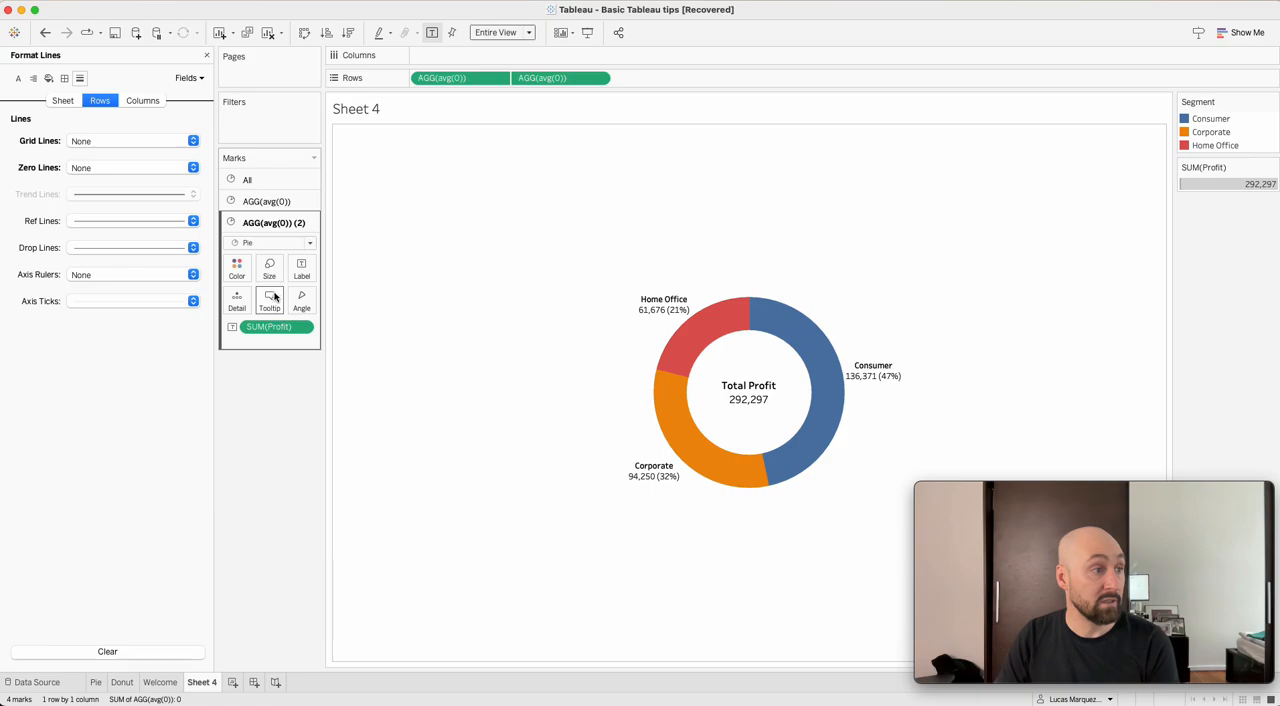
left_click(270, 300)
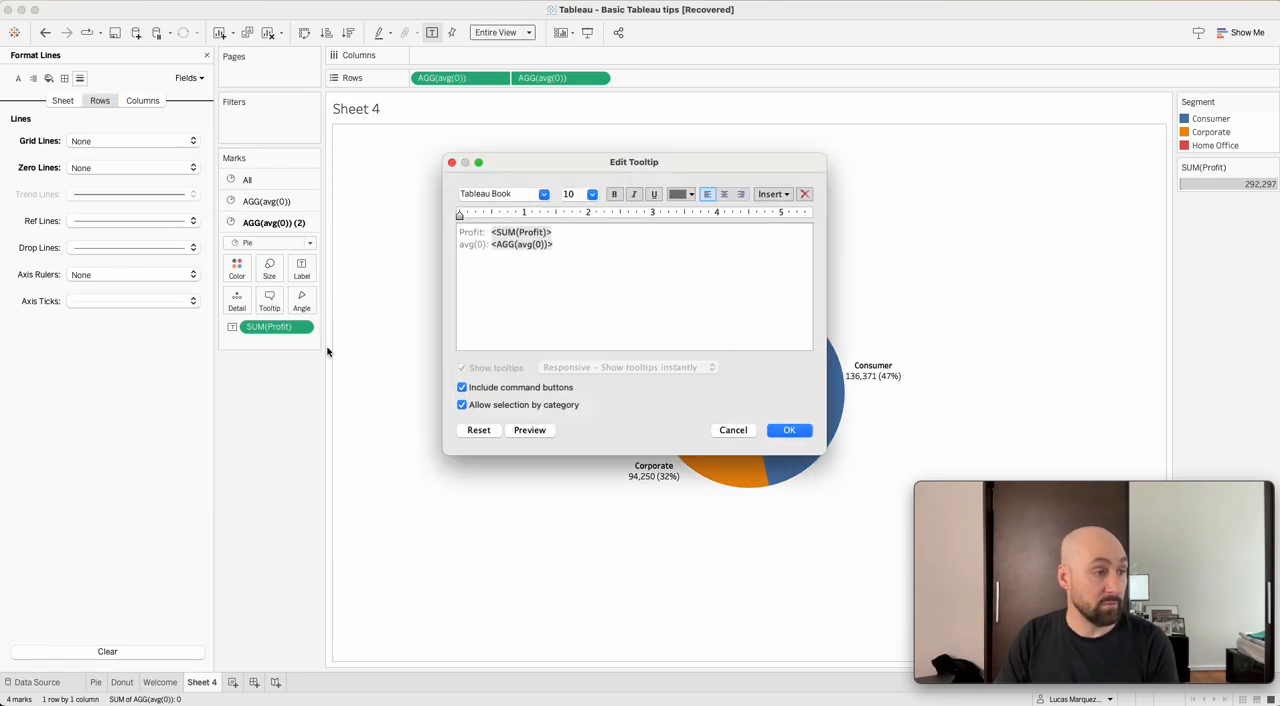
left_click(463, 388)
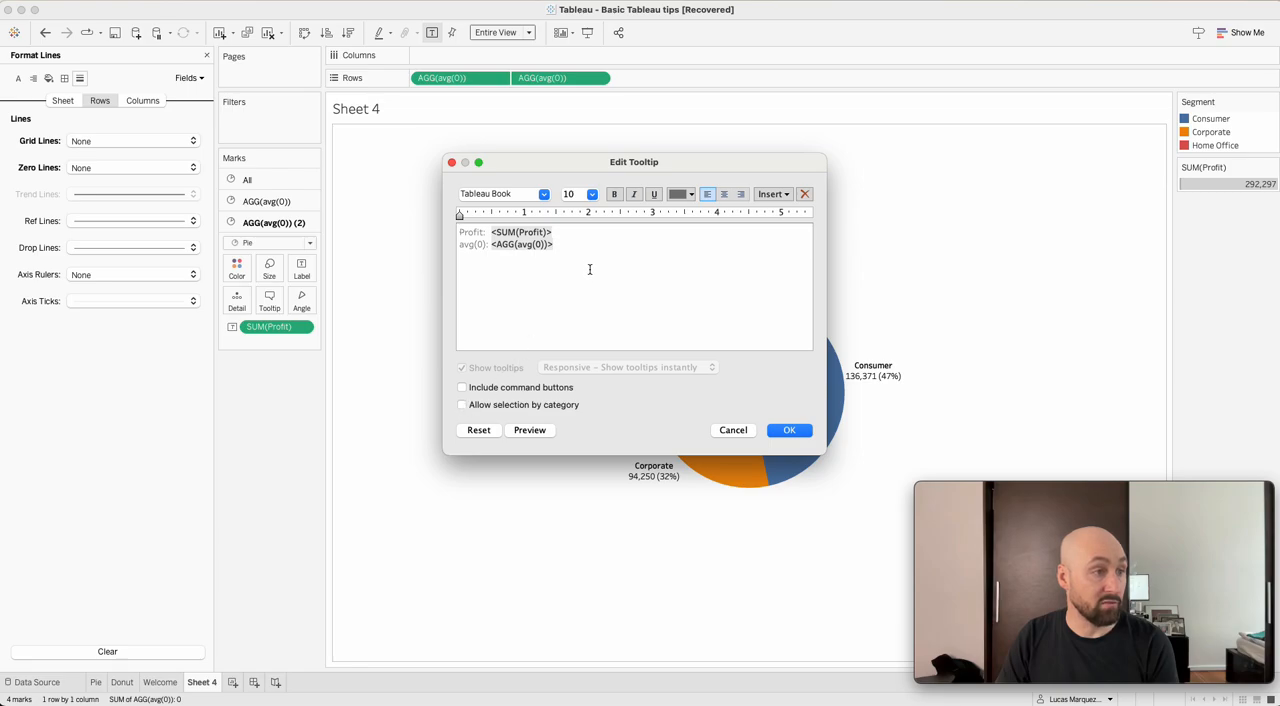
left_click_drag(608, 252, 397, 211)
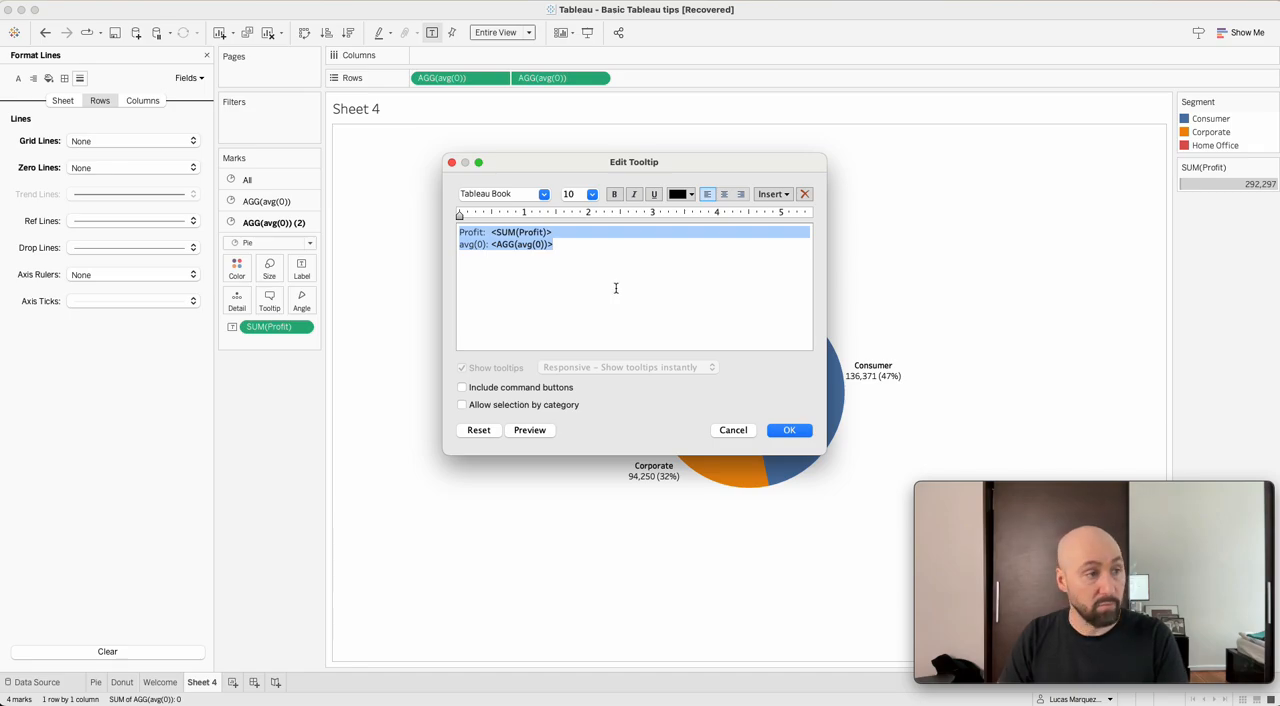
key("BackSpace")
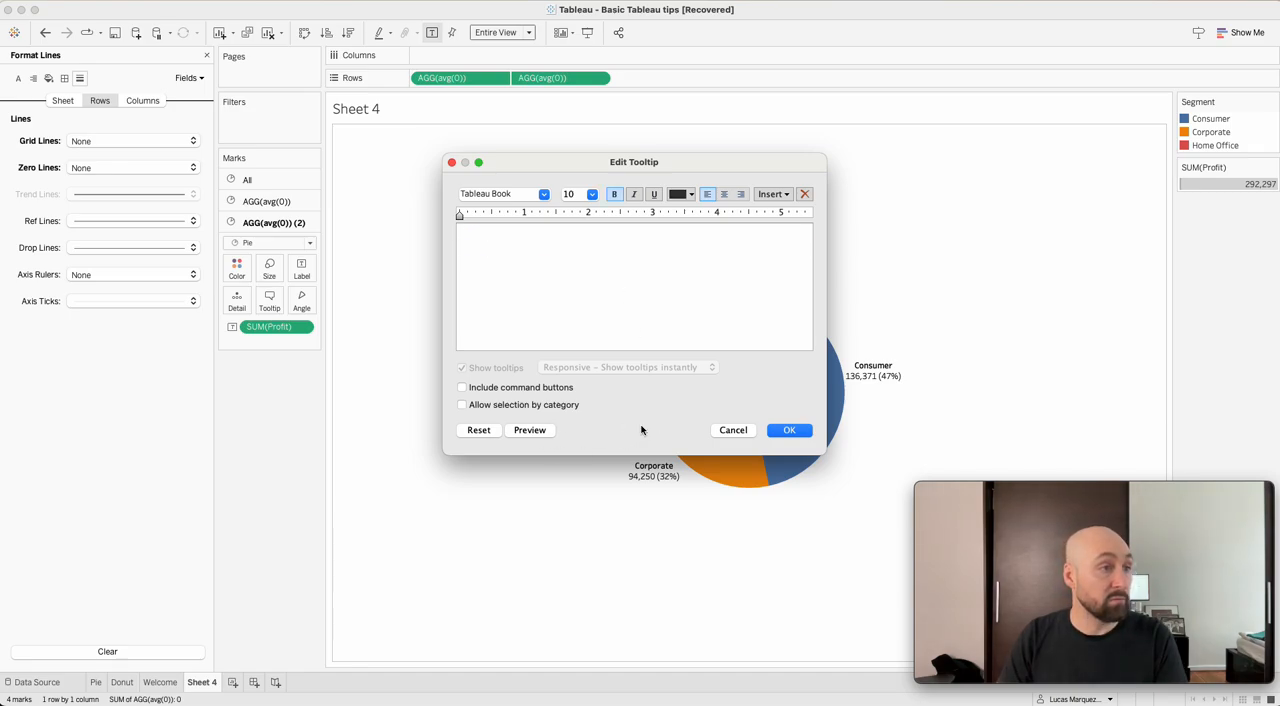
left_click(790, 430)
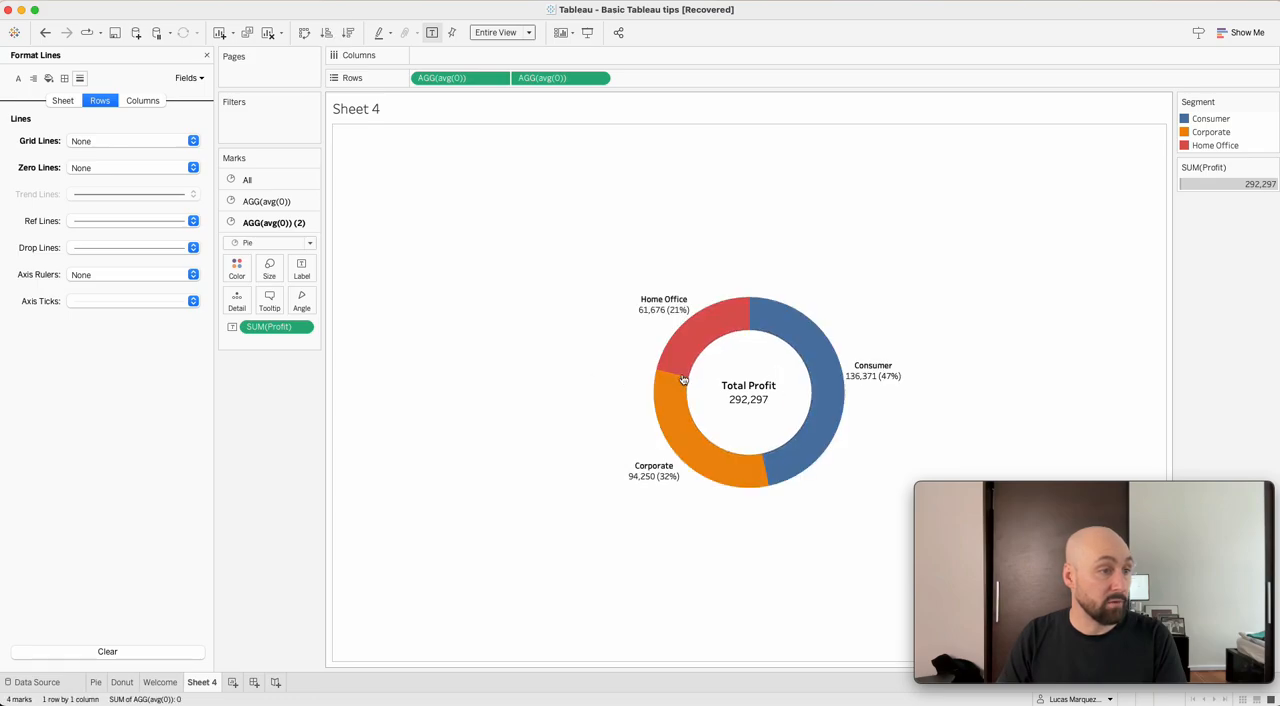
Check how the center circle and the outer slices respond with the edited tooltips.
right_click(724, 380)
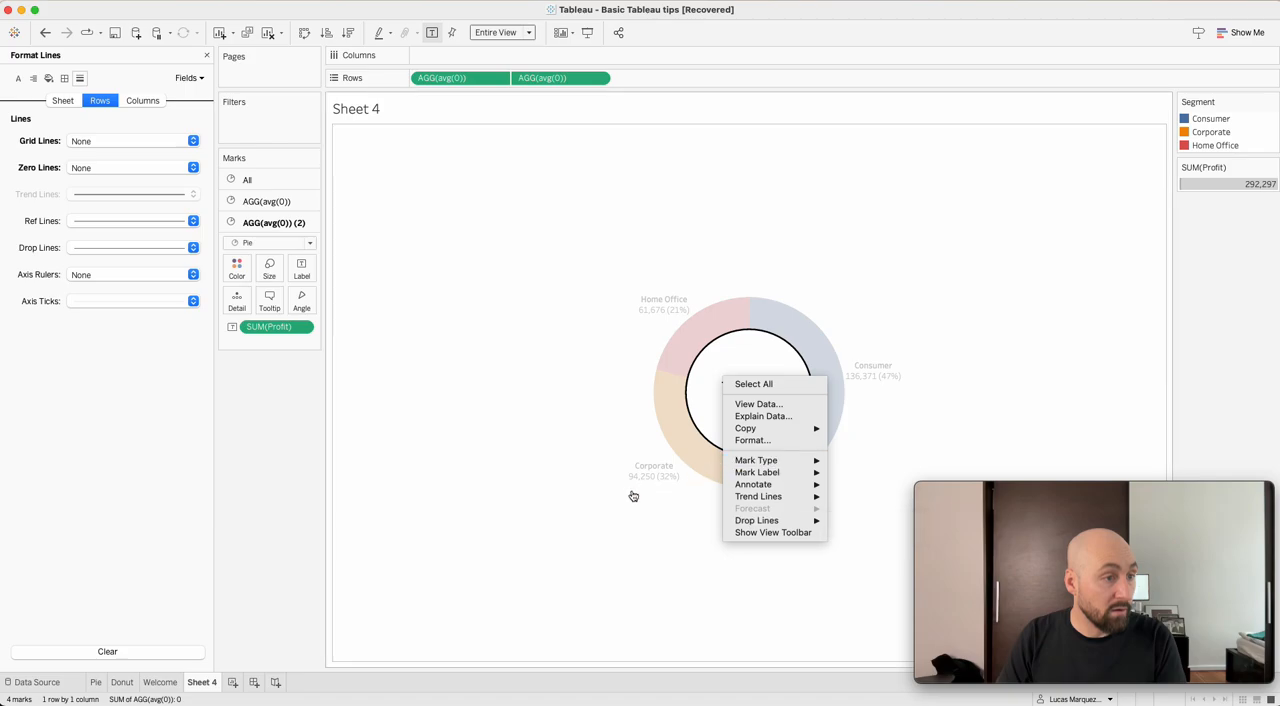
left_click(589, 514)
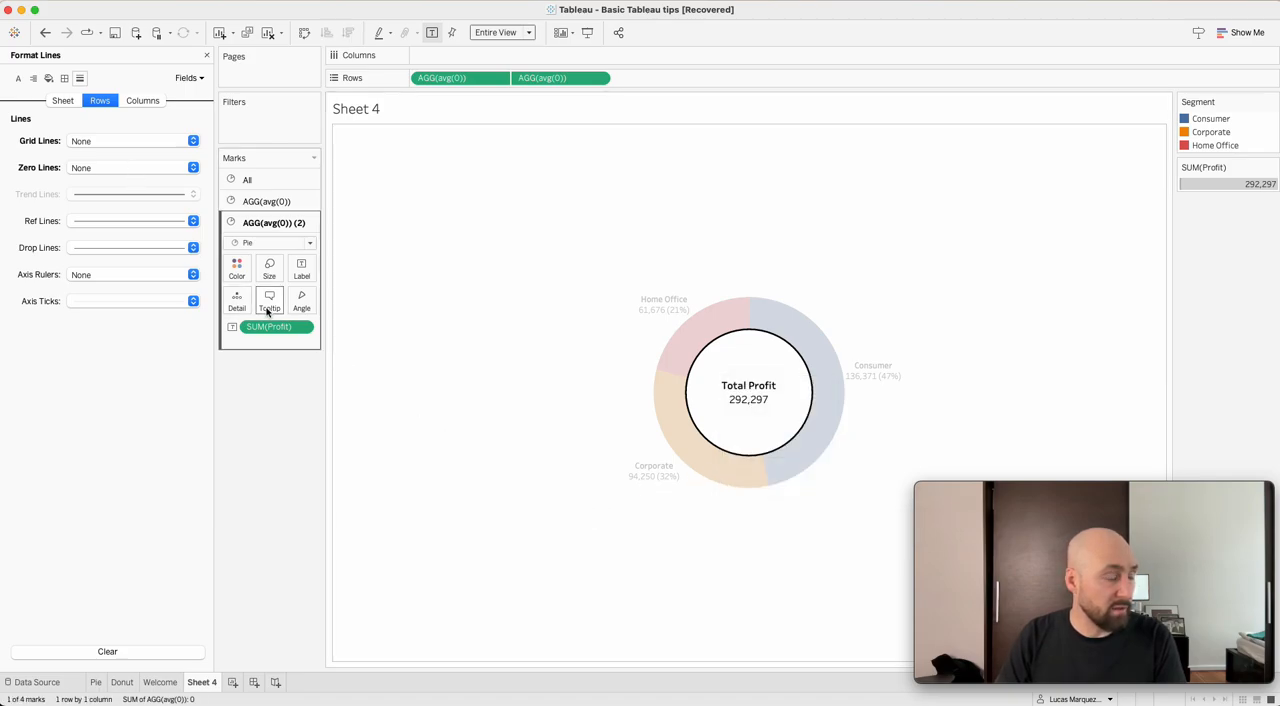
left_click(366, 320)
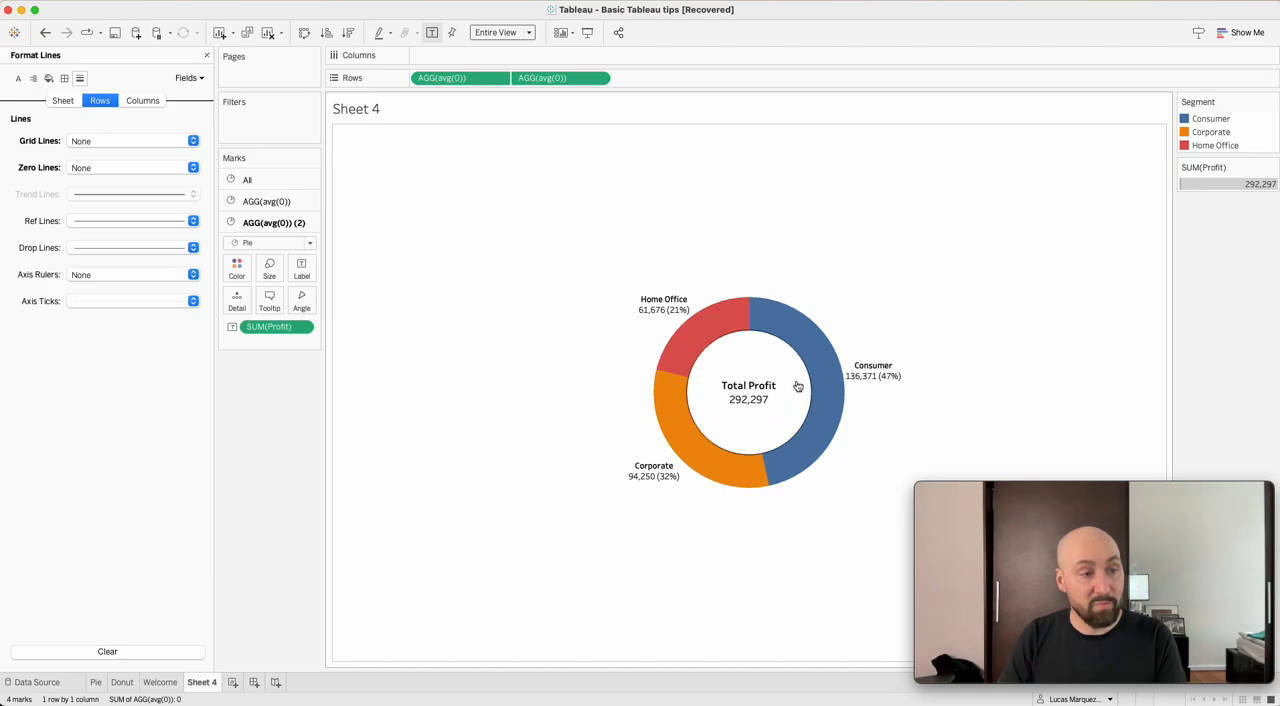
mouse_move(815, 405)
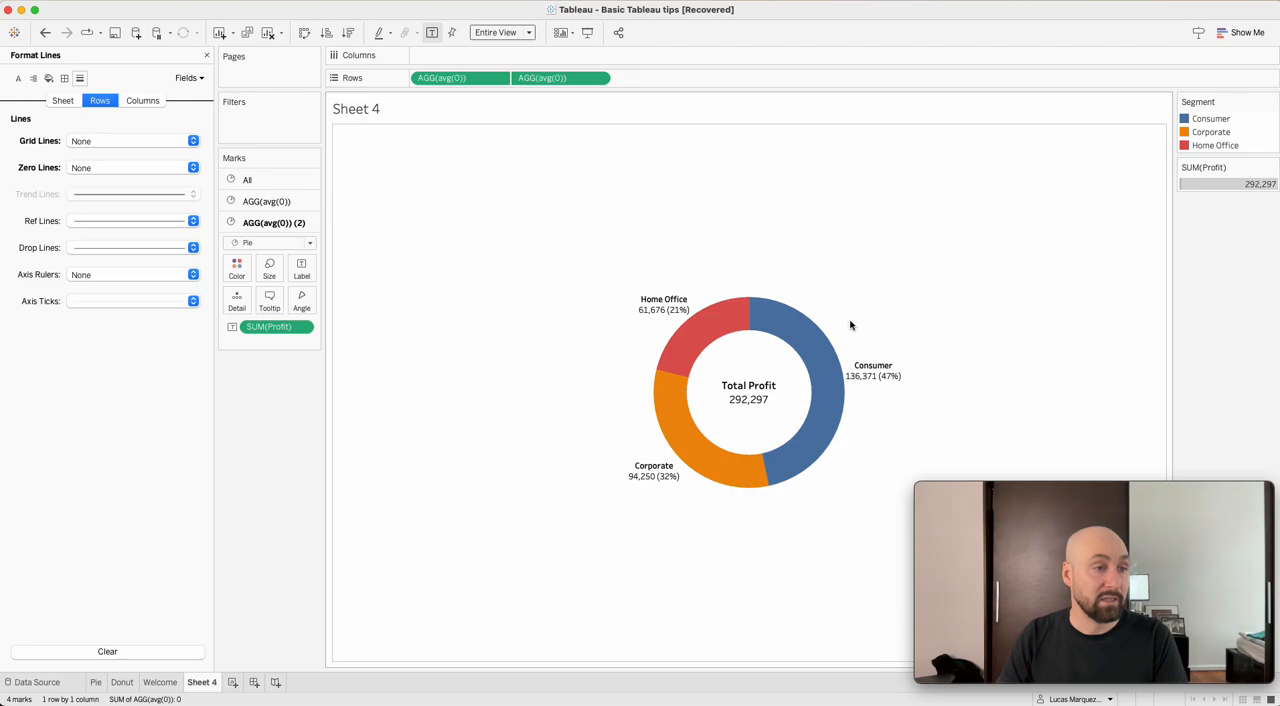
mouse_move(686, 329)
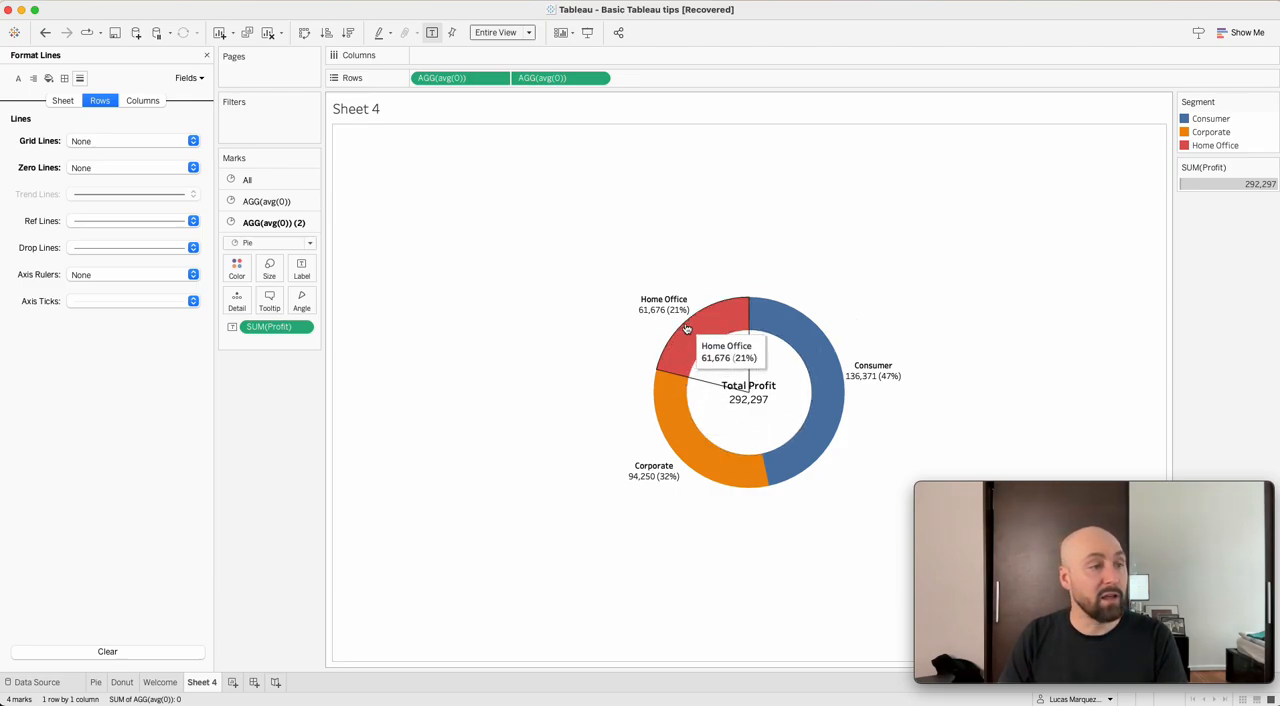